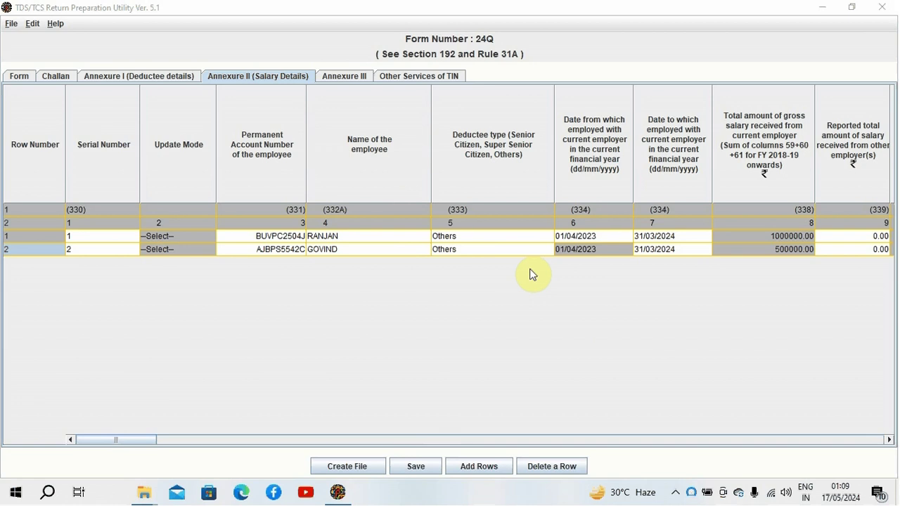
Step: Look through the Form particulars, the challan details and the still-empty Annexure I deductee table
{"action": "left_click", "coordinate": [13, 79]}
{"action": "left_click", "coordinate": [53, 77]}
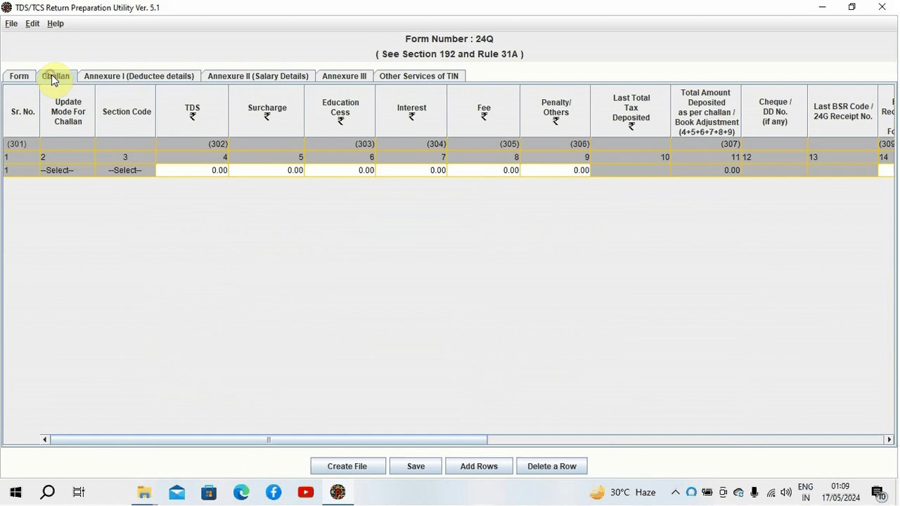
{"action": "left_click", "coordinate": [119, 77]}
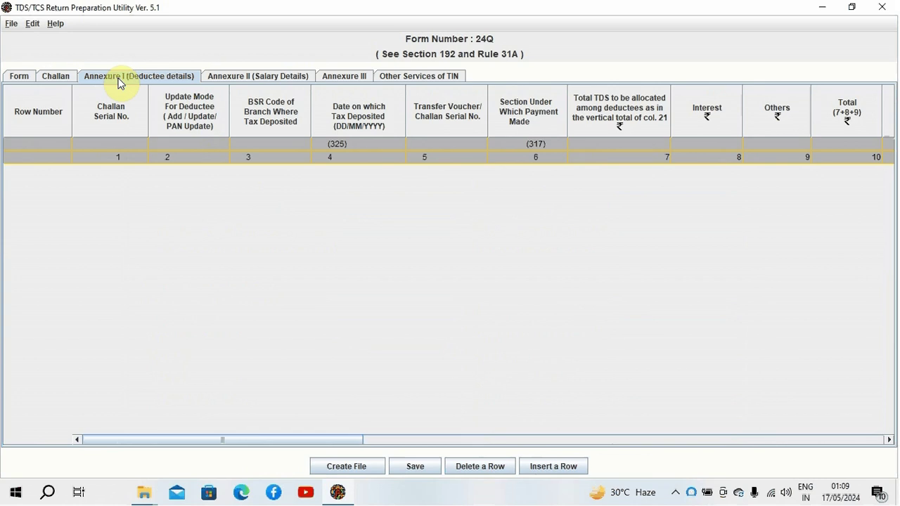
Step: Return to the Annexure II grid showing both employees' 1000000.00 and 500000.00 gross salaries
{"action": "left_click", "coordinate": [244, 81]}
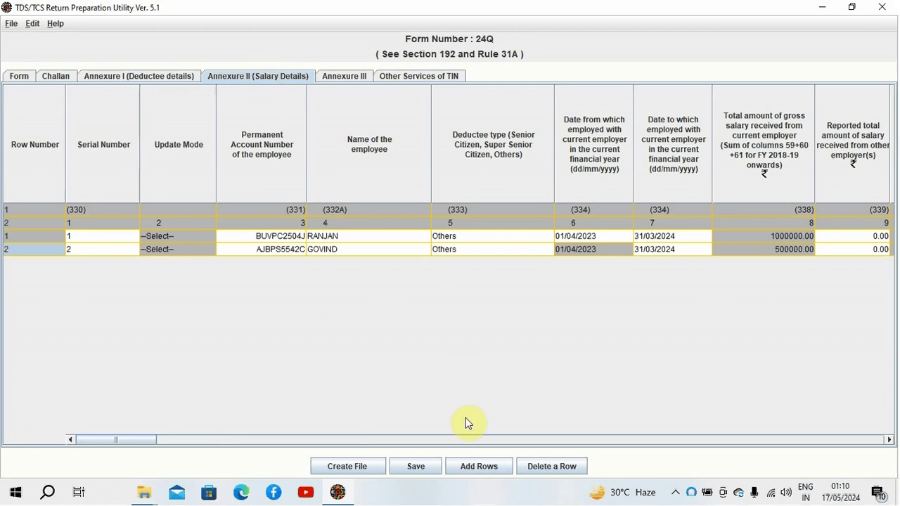
{"action": "left_click", "coordinate": [481, 475]}
{"action": "left_click_drag", "start_coordinate": [147, 440], "coordinate": [843, 431]}
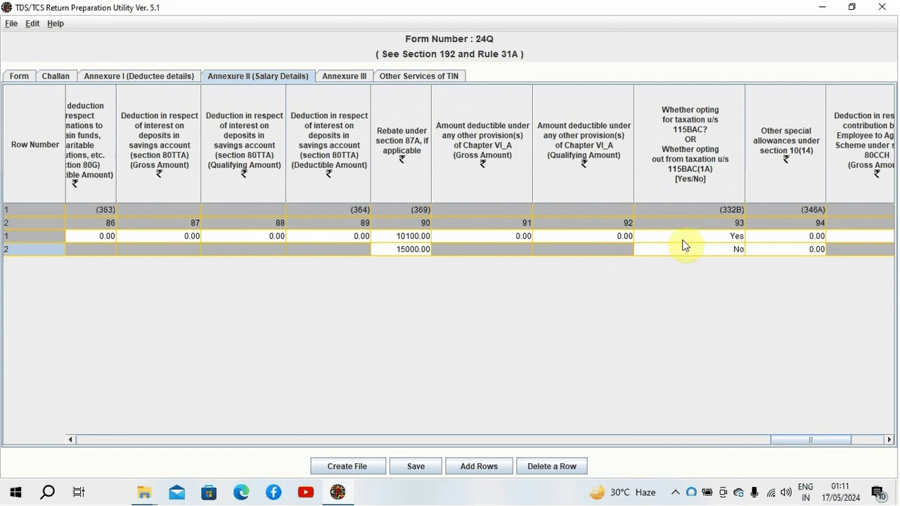
{"action": "mouse_move", "coordinate": [684, 245]}
{"action": "left_click_drag", "start_coordinate": [789, 439], "coordinate": [91, 447]}
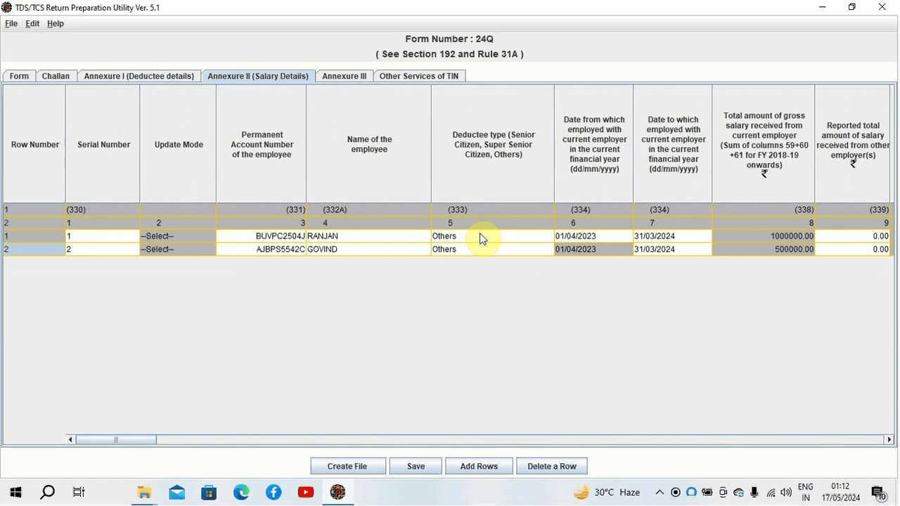
{"action": "left_click", "coordinate": [482, 239]}
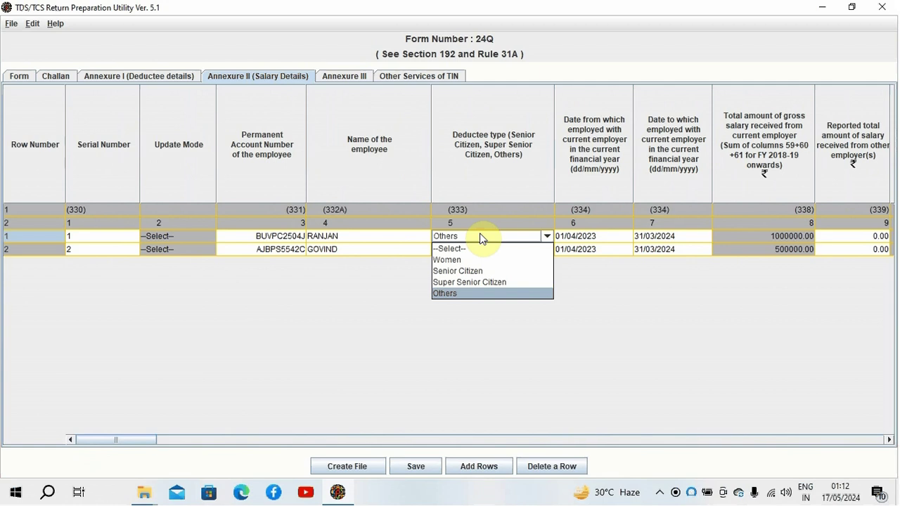
{"action": "left_click", "coordinate": [483, 239]}
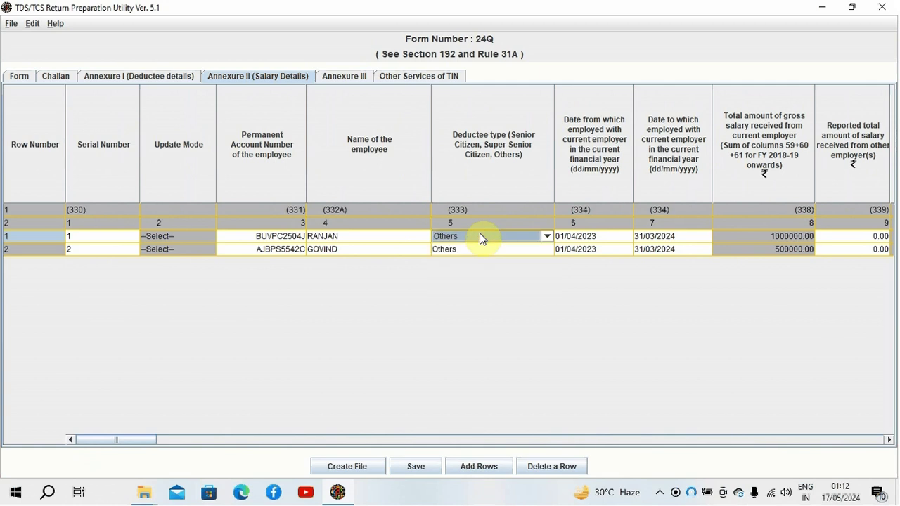
{"action": "key", "text": "Tab"}
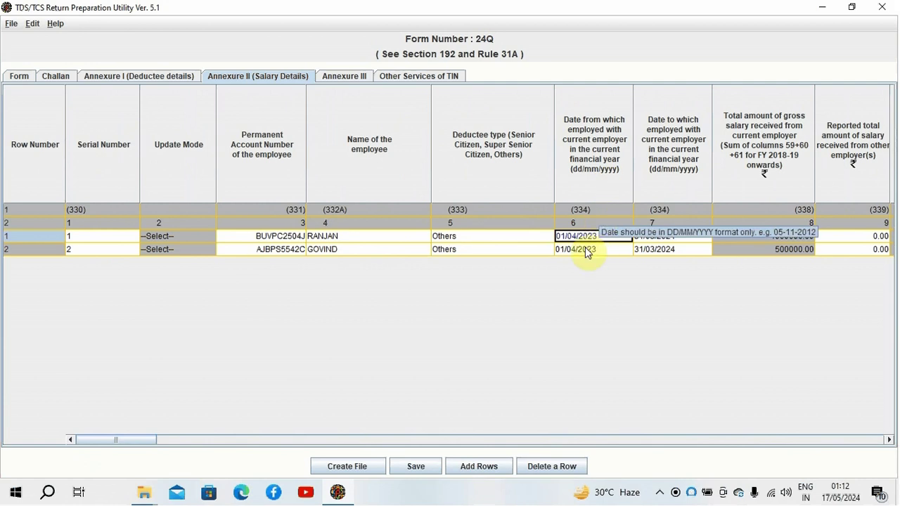
{"action": "left_click", "coordinate": [636, 313]}
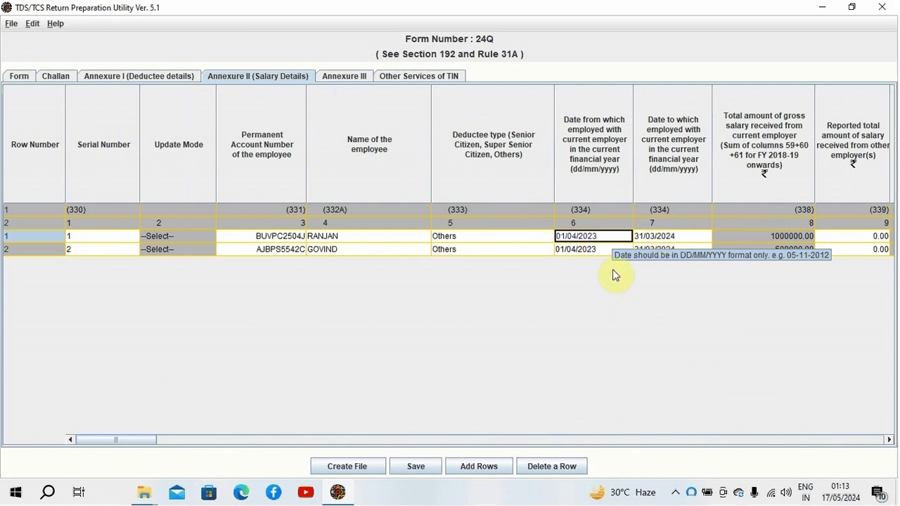
{"action": "left_click", "coordinate": [888, 440]}
{"action": "left_click", "coordinate": [887, 439]}
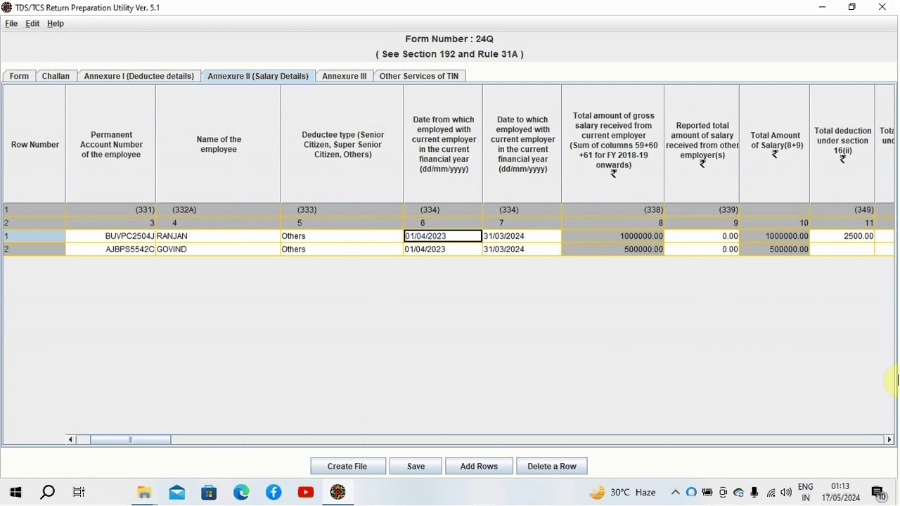
Step: Compare both employees' section 16 deductions, including the 2500.00, and their salary income
{"action": "left_click", "coordinate": [889, 440]}
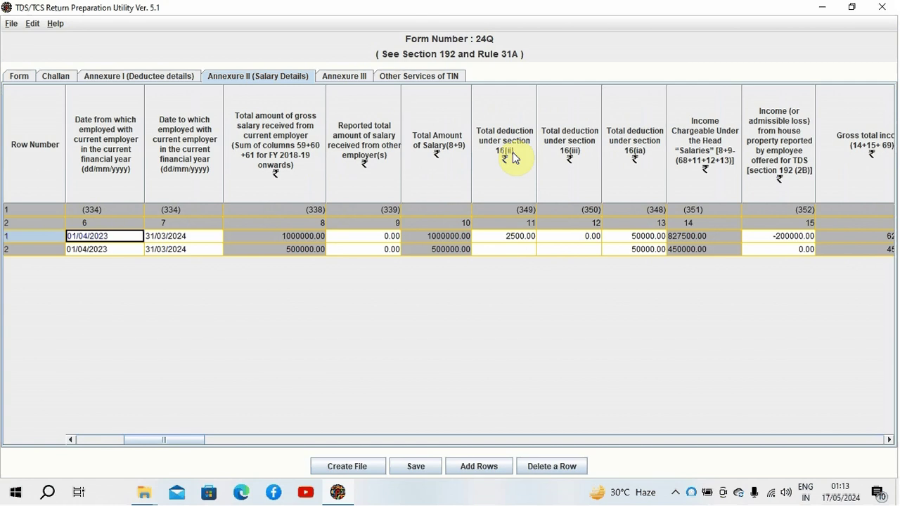
{"action": "left_click", "coordinate": [511, 251]}
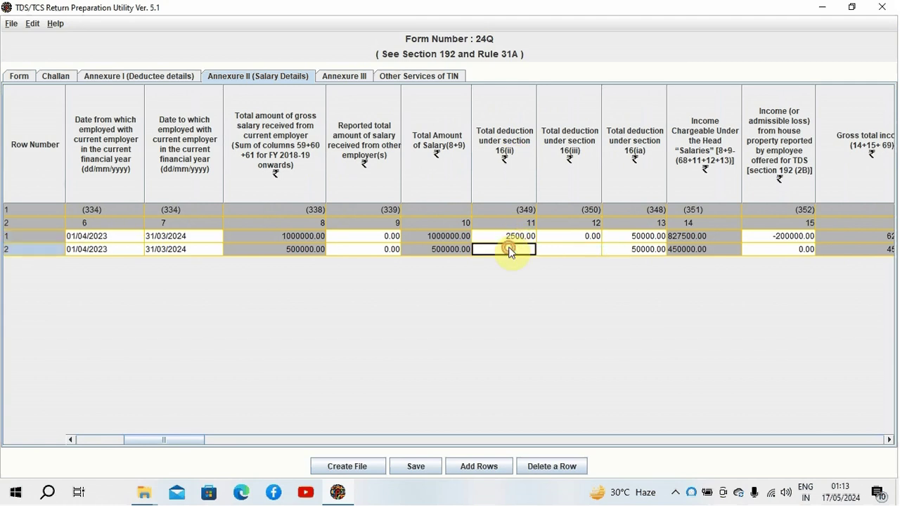
{"action": "left_click", "coordinate": [511, 239]}
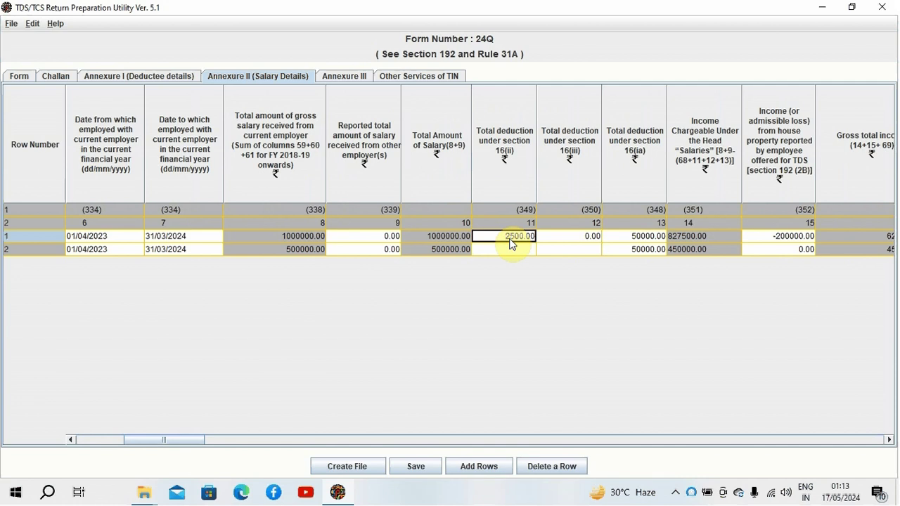
{"action": "left_click", "coordinate": [515, 251]}
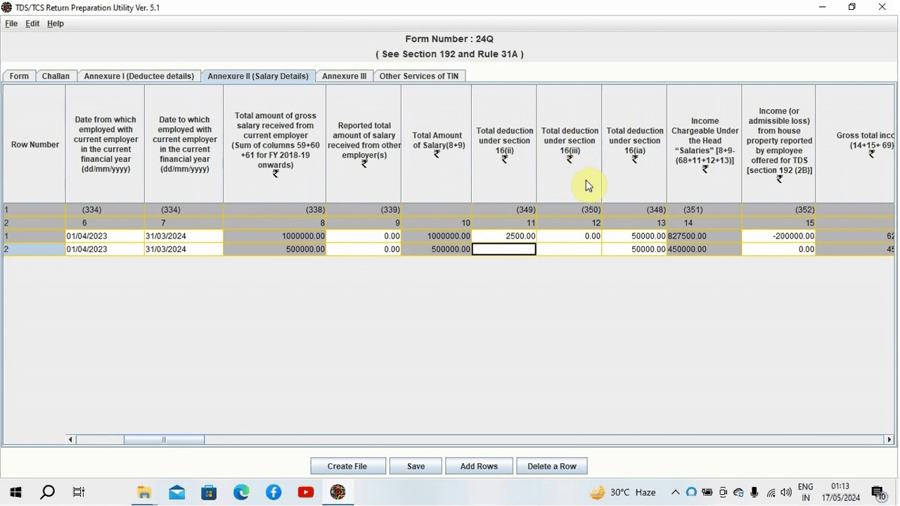
{"action": "left_click", "coordinate": [570, 250]}
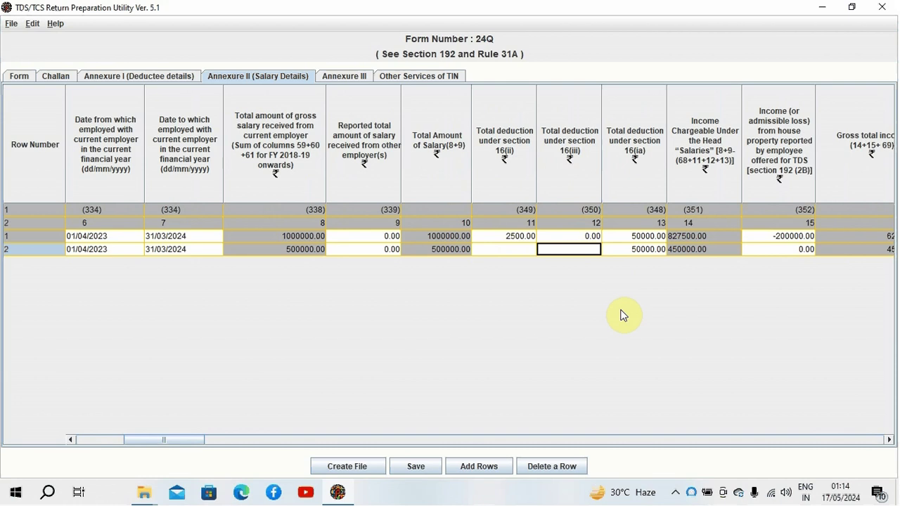
{"action": "key", "text": "Tab"}
{"action": "key", "text": "Tab"}
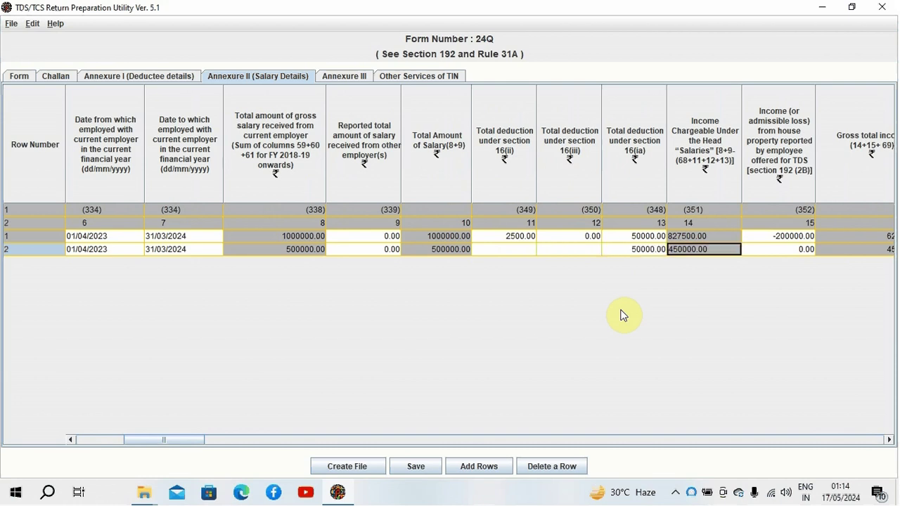
{"action": "key", "text": "Up"}
{"action": "key", "text": "Down"}
{"action": "key", "text": "Up"}
{"action": "key", "text": "Down"}
Step: Check row 1's -200000.00 house-property loss and its recalculated 627500.00 gross total income
{"action": "key", "text": "Tab"}
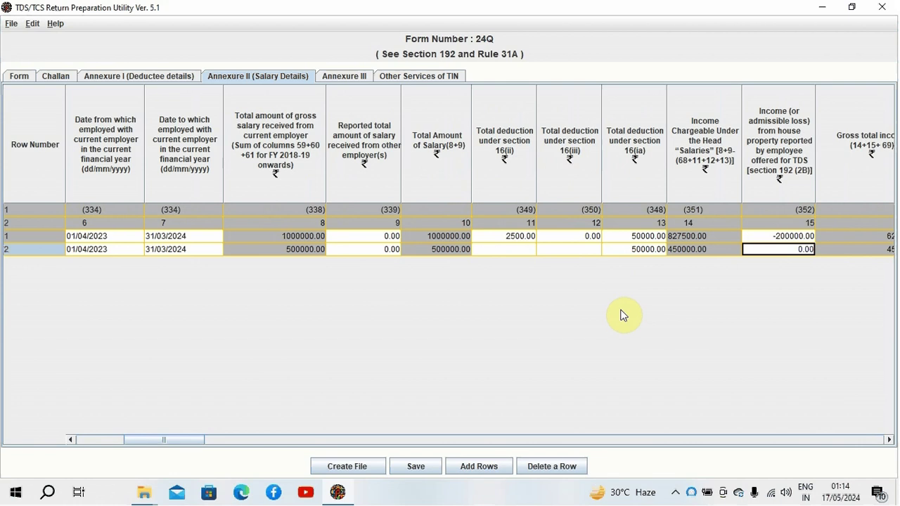
{"action": "key", "text": "Up"}
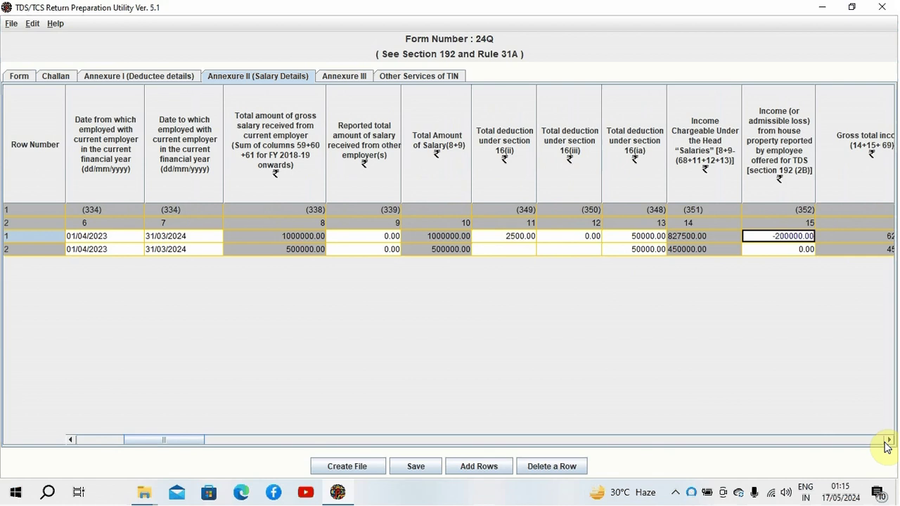
{"action": "key", "text": "Tab"}
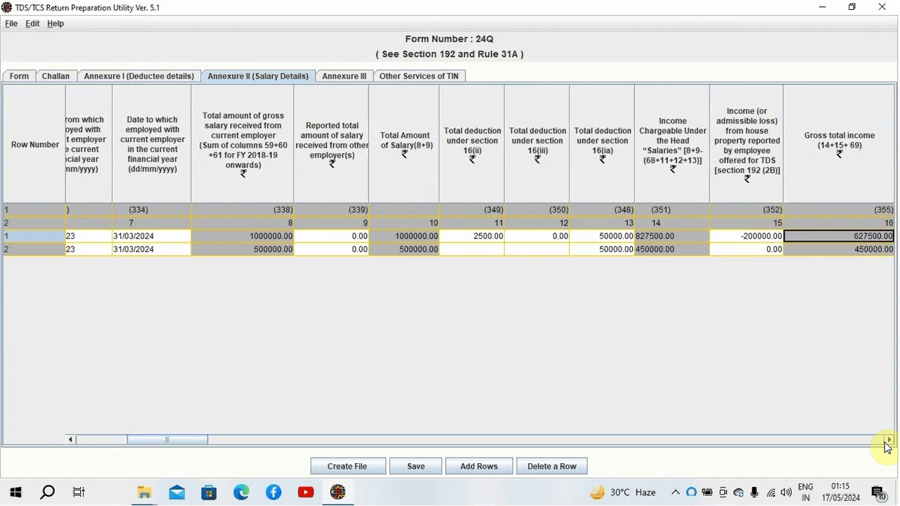
{"action": "key", "text": "shift+Tab"}
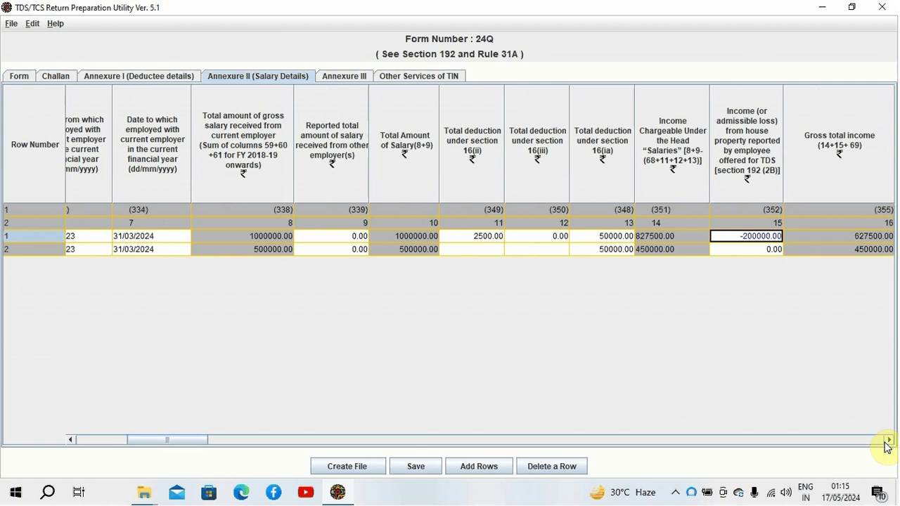
Step: Enter SBI as row 1's name of lender 1 for the housing-loan interest
{"action": "key", "text": "Tab"}
{"action": "key", "text": "Tab"}
{"action": "key", "text": "Tab"}
{"action": "key", "text": "Tab"}
{"action": "key", "text": "Tab"}
{"action": "key", "text": "Tab"}
{"action": "key", "text": "Tab"}
{"action": "key", "text": "Tab"}
{"action": "key", "text": "Tab"}
{"action": "key", "text": "Tab"}
{"action": "key", "text": "Tab"}
{"action": "key", "text": "Tab"}
{"action": "key", "text": "Tab"}
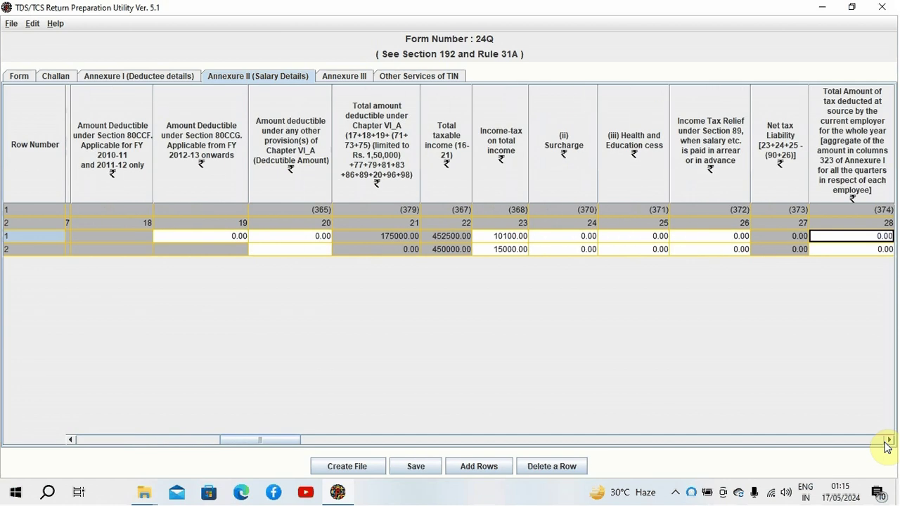
{"action": "key", "text": "Tab"}
{"action": "key", "text": "Tab"}
{"action": "key", "text": "Tab"}
{"action": "key", "text": "Tab"}
{"action": "key", "text": "Tab"}
{"action": "key", "text": "Tab"}
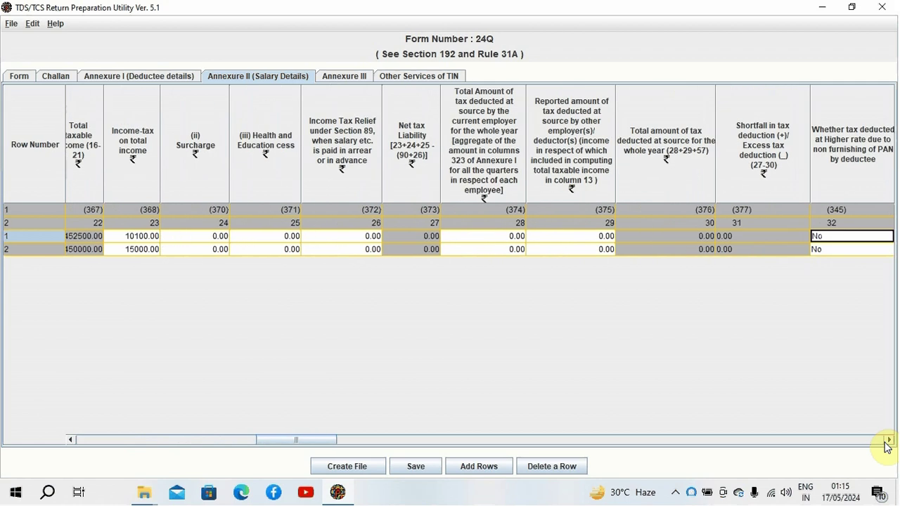
{"action": "key", "text": "Tab"}
{"action": "key", "text": "Tab"}
{"action": "key", "text": "Tab"}
{"action": "key", "text": "Tab"}
{"action": "key", "text": "Tab"}
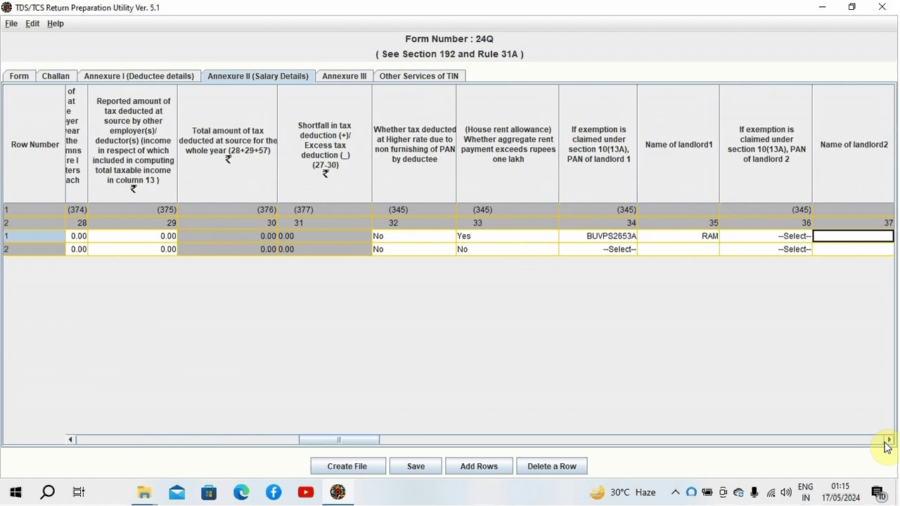
{"action": "key", "text": "Tab"}
{"action": "key", "text": "Tab"}
{"action": "key", "text": "Tab"}
{"action": "key", "text": "Tab"}
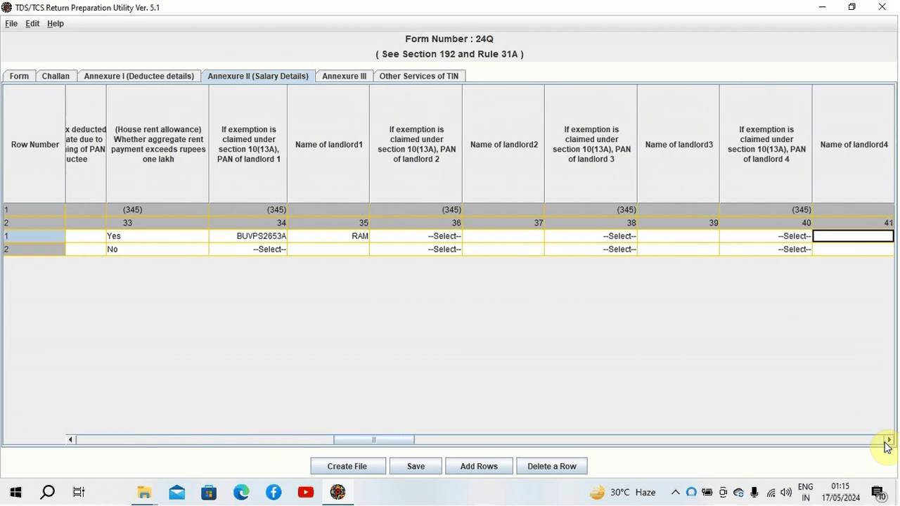
{"action": "key", "text": "shift+Tab"}
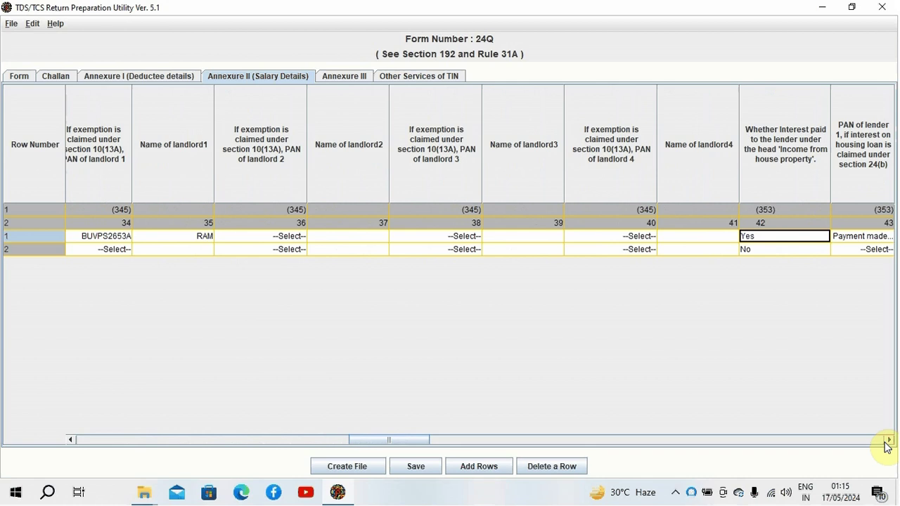
{"action": "key", "text": "Tab"}
{"action": "key", "text": "Tab"}
{"action": "type", "text": "SBI"}
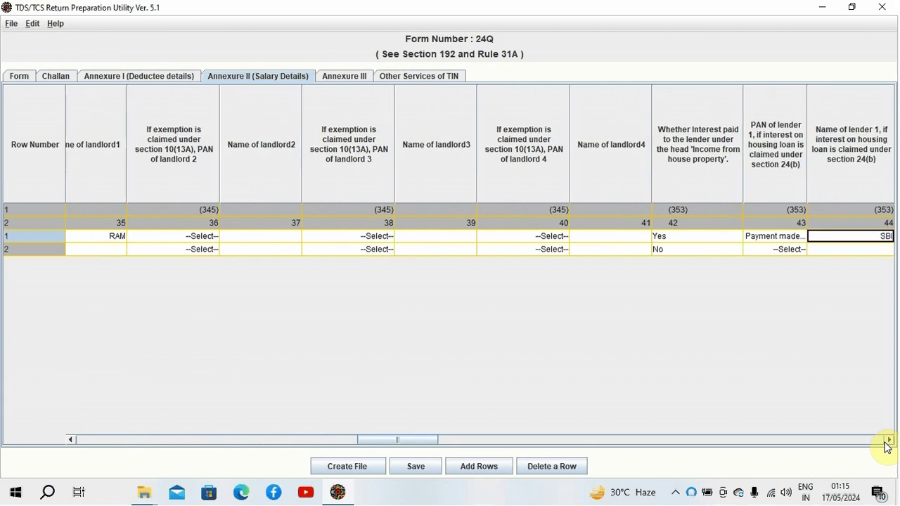
{"action": "key", "text": "Tab"}
{"action": "key", "text": "shift+Tab"}
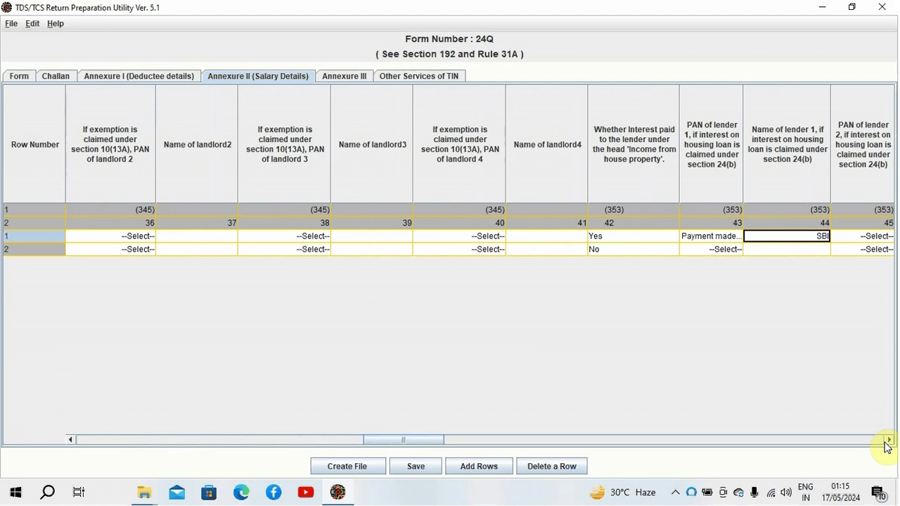
{"action": "key", "text": "Tab"}
{"action": "key", "text": "Tab"}
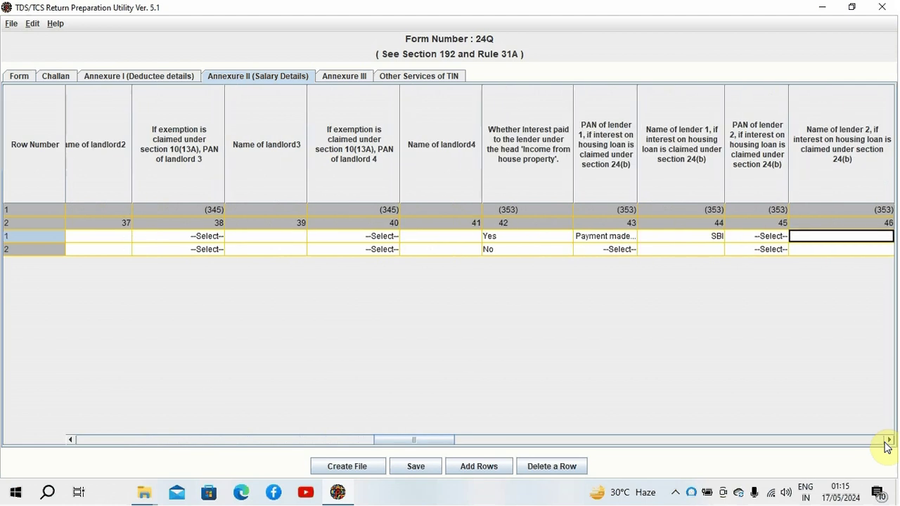
{"action": "key", "text": "Tab"}
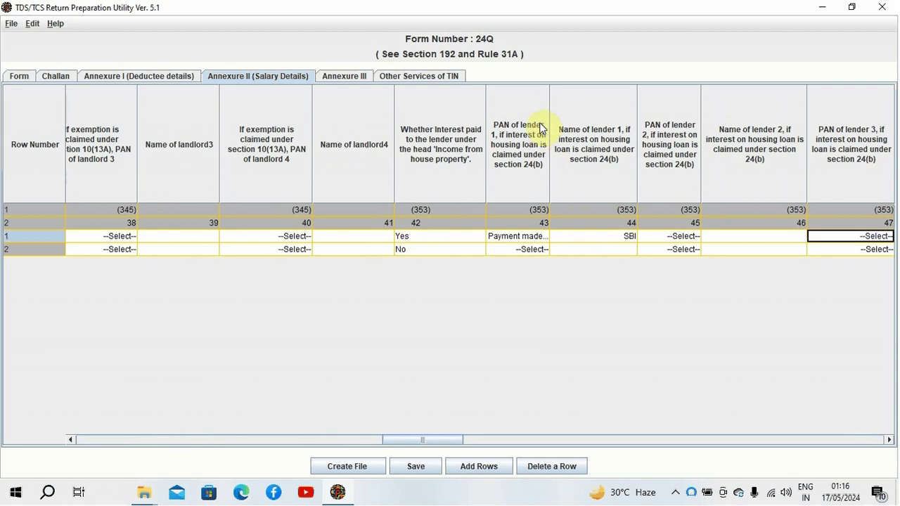
Step: Set row 1's PAN of lender 1 to the last 'Payment made to…' option
{"action": "left_click", "coordinate": [540, 239]}
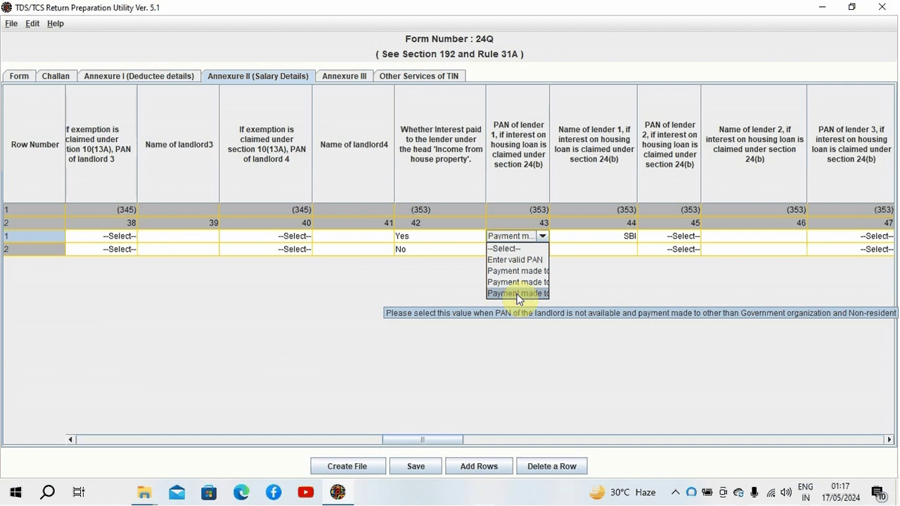
{"action": "left_click", "coordinate": [518, 294]}
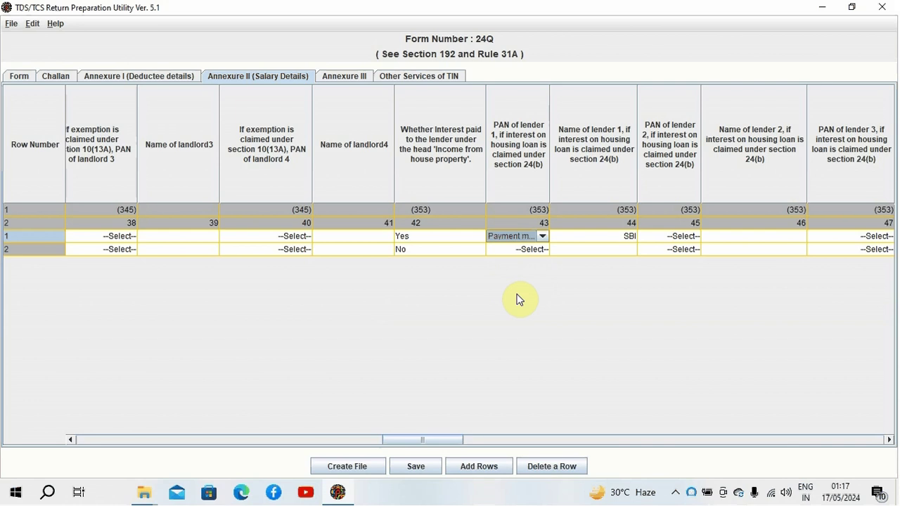
{"action": "left_click", "coordinate": [543, 237]}
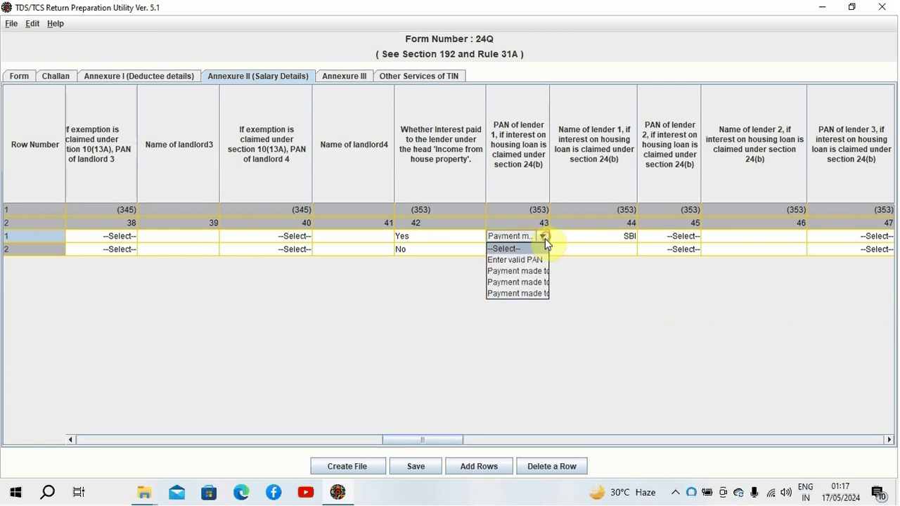
{"action": "left_click", "coordinate": [533, 293]}
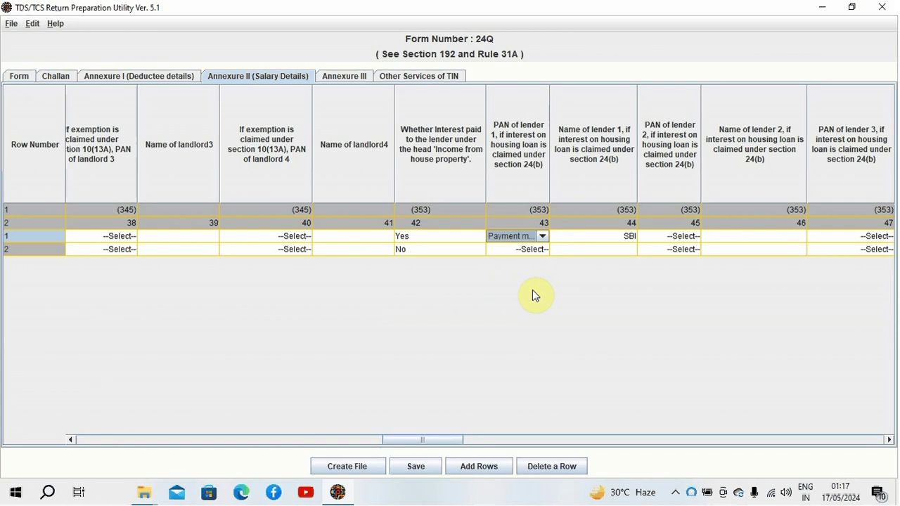
{"action": "key", "text": "Tab"}
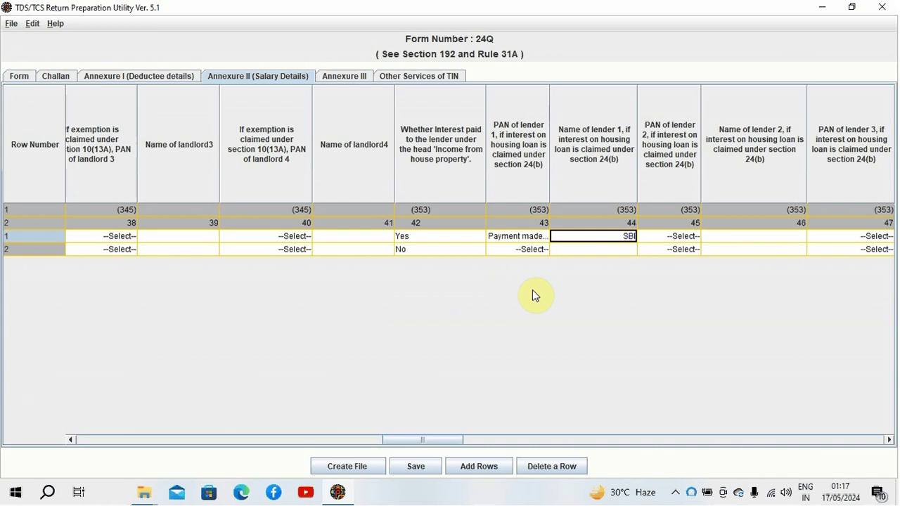
Step: Test removing the minus sign from row 1's -200000 house-property income
{"action": "key", "text": "shift+Tab"}
{"action": "key", "text": "shift+Tab"}
{"action": "key", "text": "shift+Tab"}
{"action": "key", "text": "shift+Tab"}
{"action": "key", "text": "shift+Tab"}
{"action": "key", "text": "shift+Tab"}
{"action": "key", "text": "shift+Tab"}
{"action": "key", "text": "shift+Tab"}
{"action": "key", "text": "shift+Tab"}
{"action": "key", "text": "shift+Tab"}
{"action": "key", "text": "shift+Tab"}
{"action": "key", "text": "shift+Tab"}
{"action": "key", "text": "shift+Tab"}
{"action": "key", "text": "shift+Tab"}
{"action": "key", "text": "shift+Tab"}
{"action": "key", "text": "shift+Tab"}
{"action": "key", "text": "shift+Tab"}
{"action": "key", "text": "shift+Tab"}
{"action": "key", "text": "shift+Tab"}
{"action": "key", "text": "shift+Tab"}
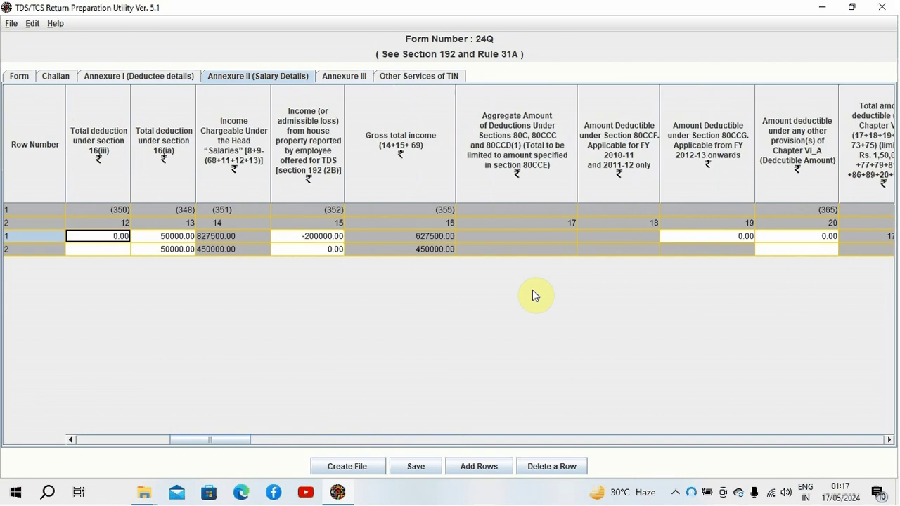
{"action": "key", "text": "Tab"}
{"action": "key", "text": "Tab"}
{"action": "key", "text": "Tab"}
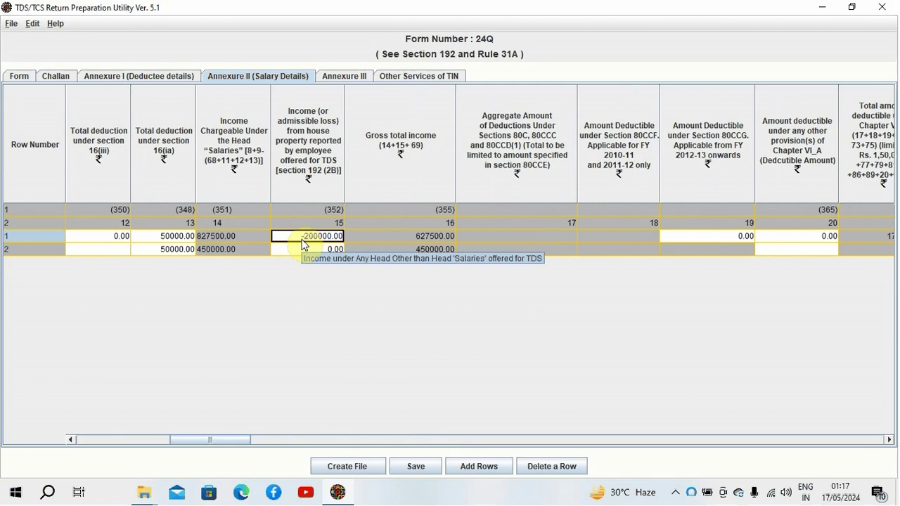
{"action": "key", "text": "Tab"}
{"action": "key", "text": "Tab"}
{"action": "key", "text": "Tab"}
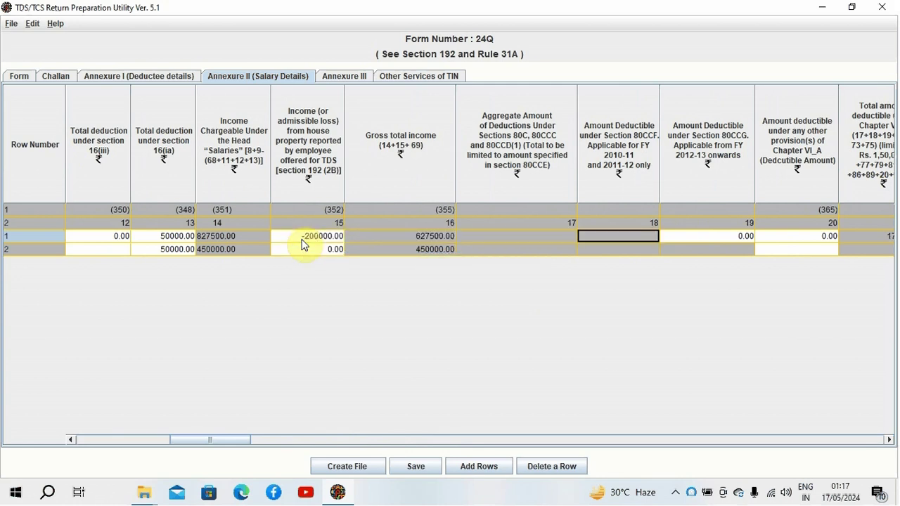
{"action": "key", "text": "shift+Tab"}
{"action": "key", "text": "shift+Tab"}
{"action": "key", "text": "shift+Tab"}
{"action": "key", "text": "shift+Tab"}
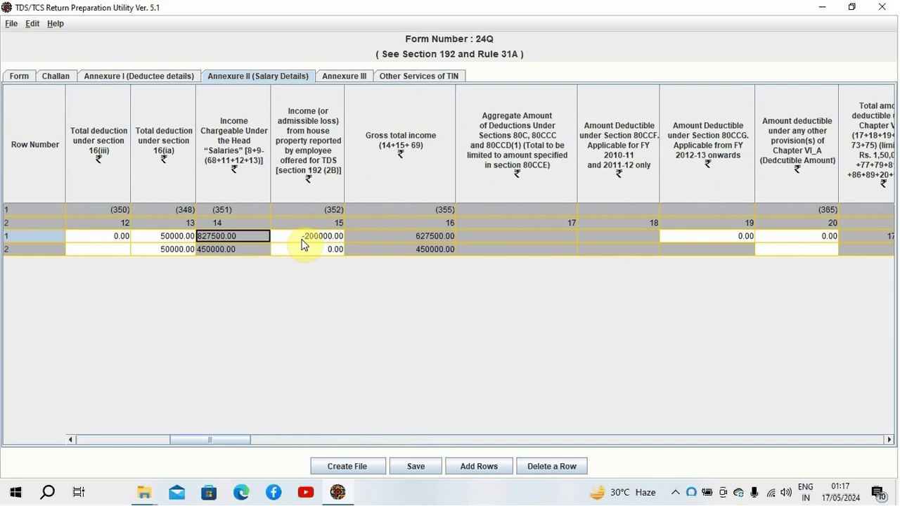
{"action": "key", "text": "Tab"}
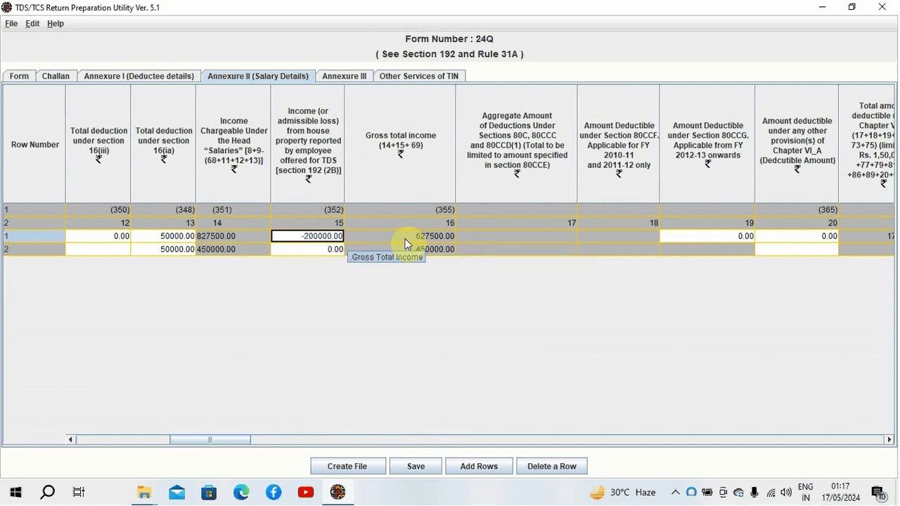
{"action": "left_click", "coordinate": [304, 237]}
{"action": "key", "text": "BackSpace"}
{"action": "type", "text": "-"}
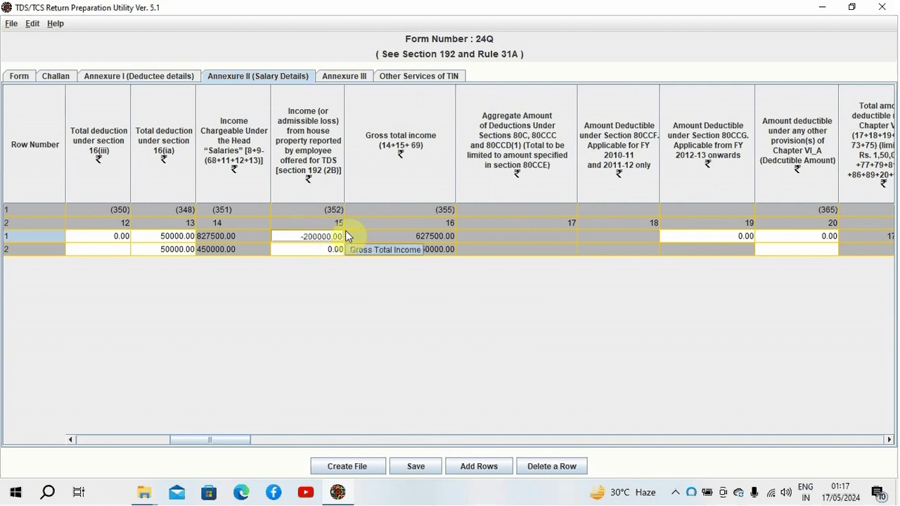
{"action": "key", "text": "BackSpace"}
{"action": "key", "text": "Tab"}
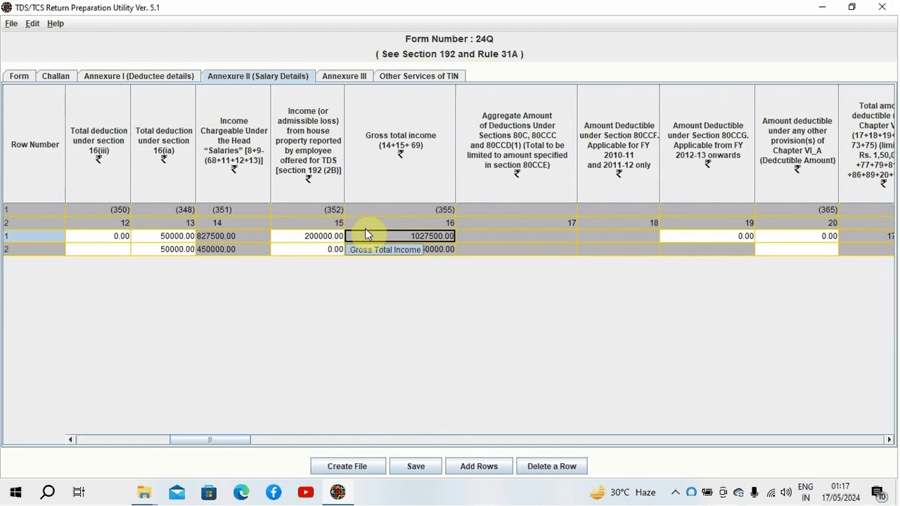
Step: Restore the -200000 house-property loss and check the 175000.00 Chapter VI-A total
{"action": "left_click", "coordinate": [306, 241]}
{"action": "double_click", "coordinate": [303, 237]}
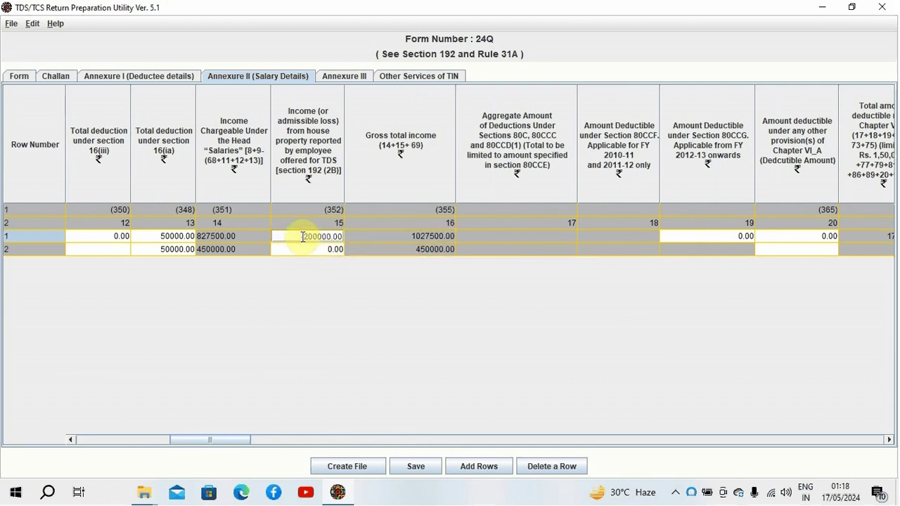
{"action": "type", "text": "-"}
{"action": "key", "text": "Tab"}
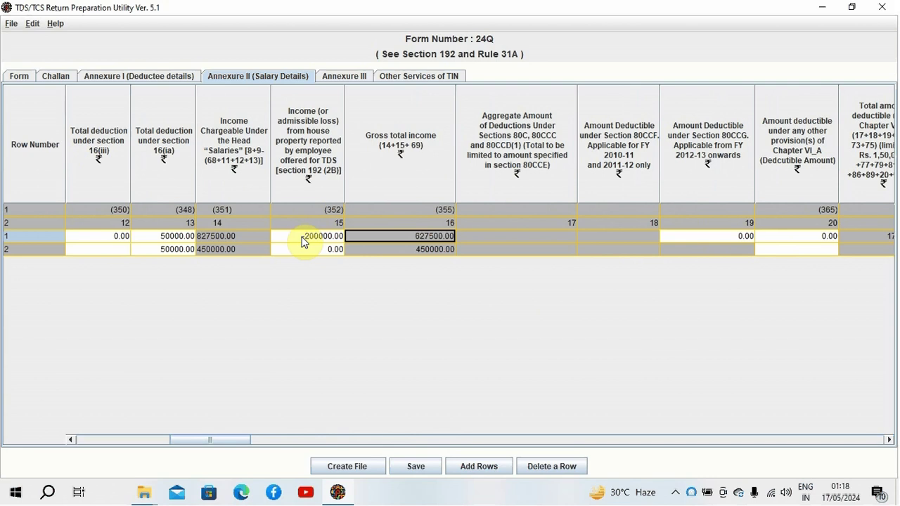
{"action": "key", "text": "Tab"}
{"action": "key", "text": "Tab"}
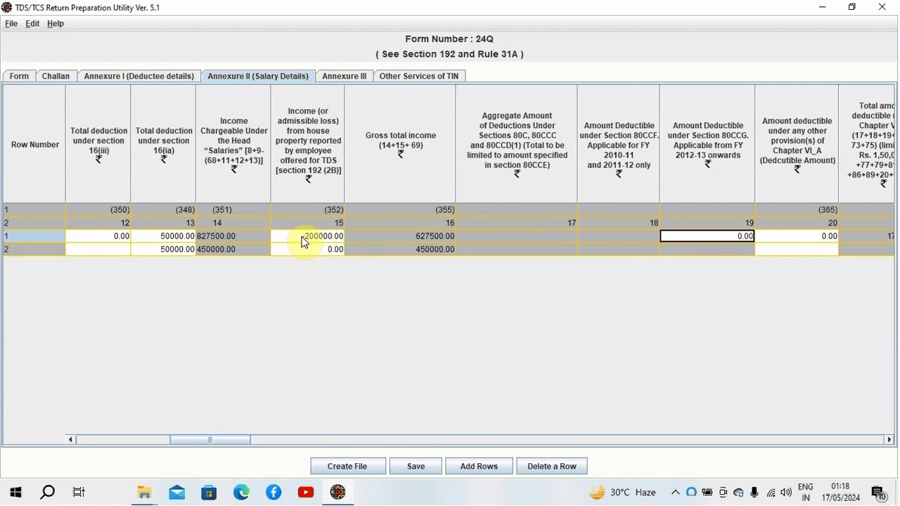
{"action": "key", "text": "Tab"}
{"action": "key", "text": "Tab"}
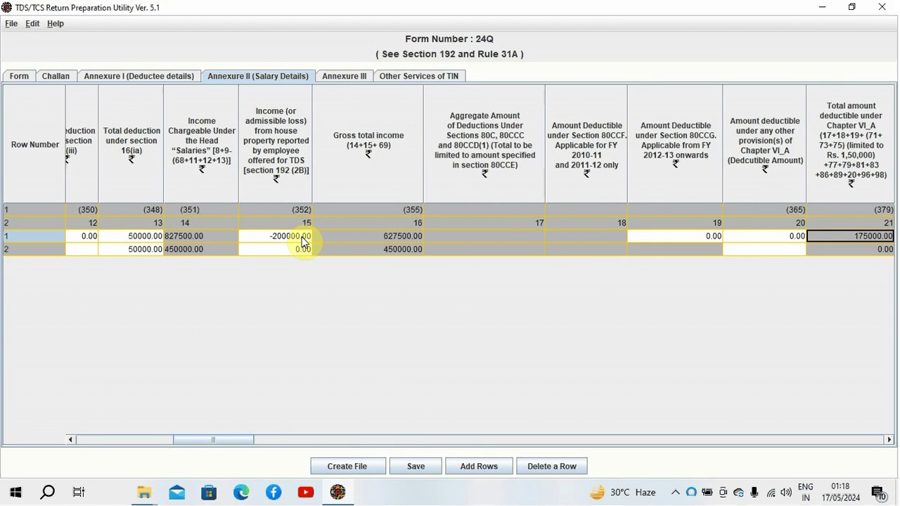
Step: Compare taxable income 452500.00/450000.00 and income-tax 10100.00/15000.00 across both rows
{"action": "key", "text": "Tab"}
{"action": "key", "text": "Tab"}
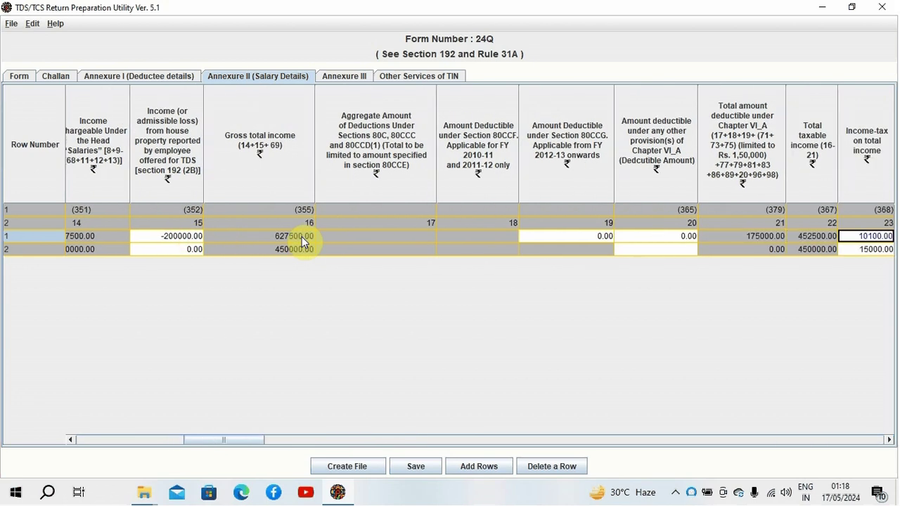
{"action": "key", "text": "Tab"}
{"action": "key", "text": "shift+Tab"}
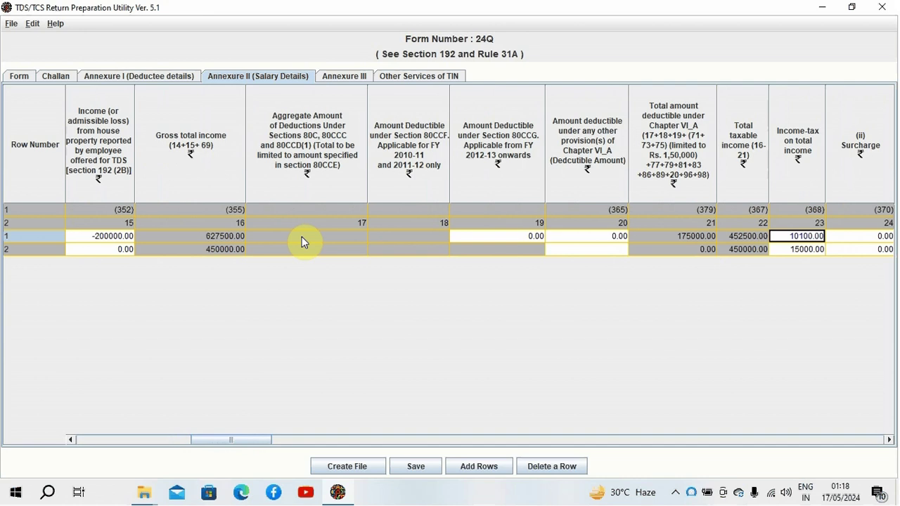
{"action": "key", "text": "shift+Tab"}
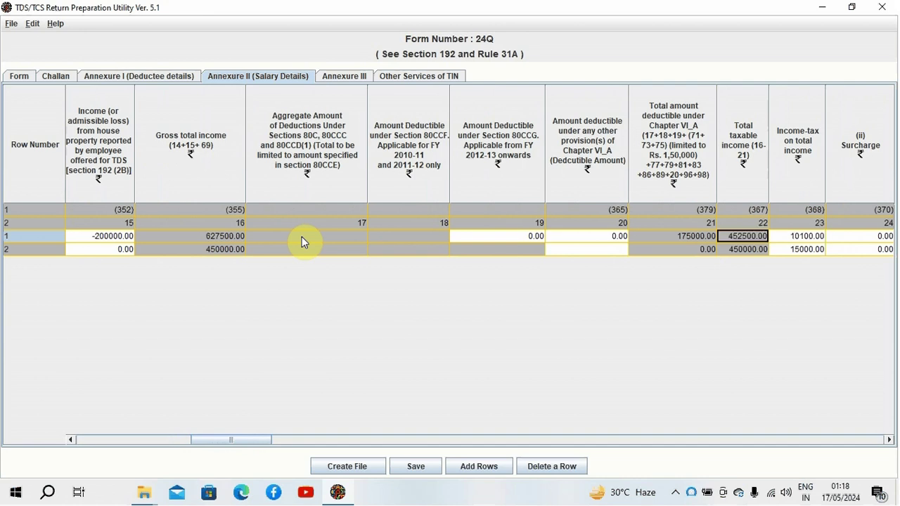
{"action": "key", "text": "Down"}
{"action": "key", "text": "Up"}
{"action": "key", "text": "Down"}
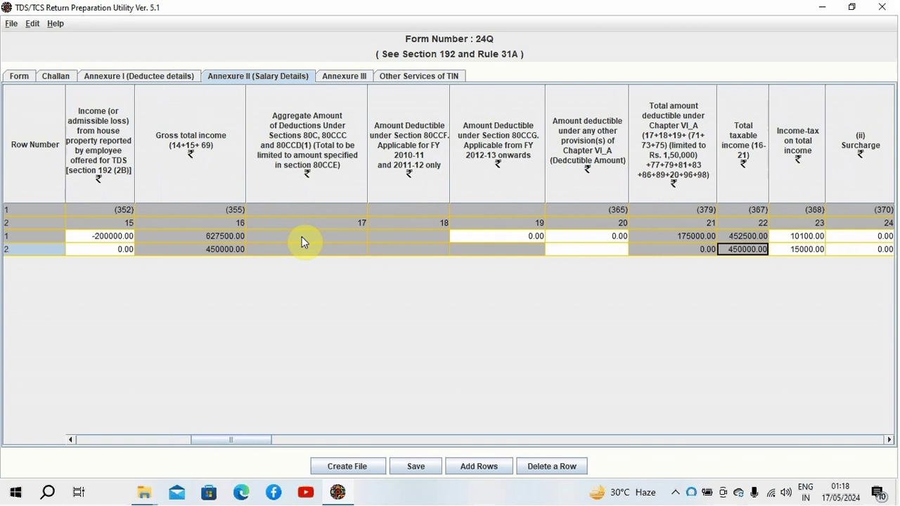
{"action": "key", "text": "Up"}
{"action": "key", "text": "Down"}
{"action": "key", "text": "Tab"}
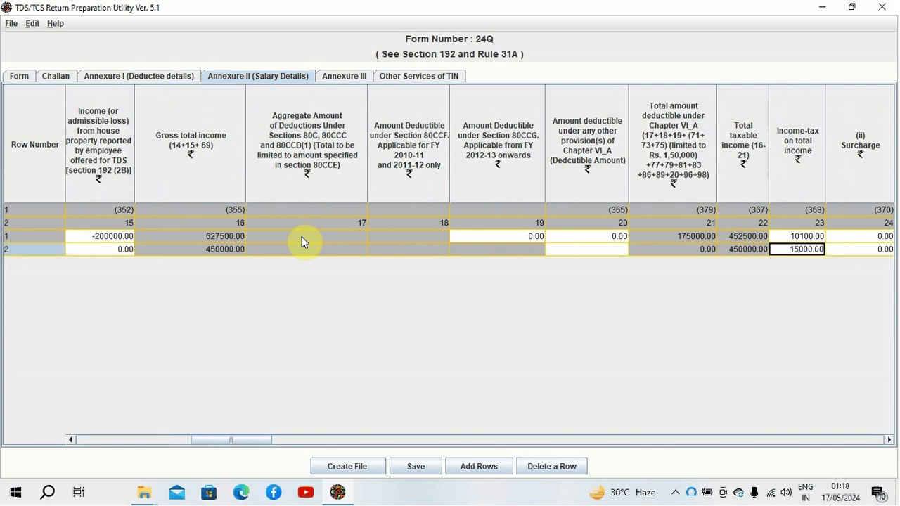
{"action": "key", "text": "Up"}
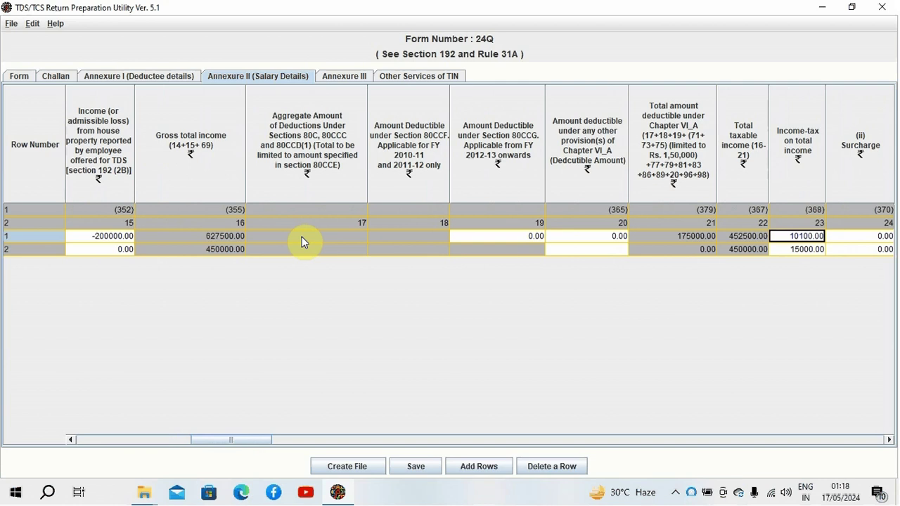
{"action": "key", "text": "Tab"}
{"action": "key", "text": "Tab"}
{"action": "key", "text": "Tab"}
{"action": "key", "text": "Tab"}
{"action": "key", "text": "Tab"}
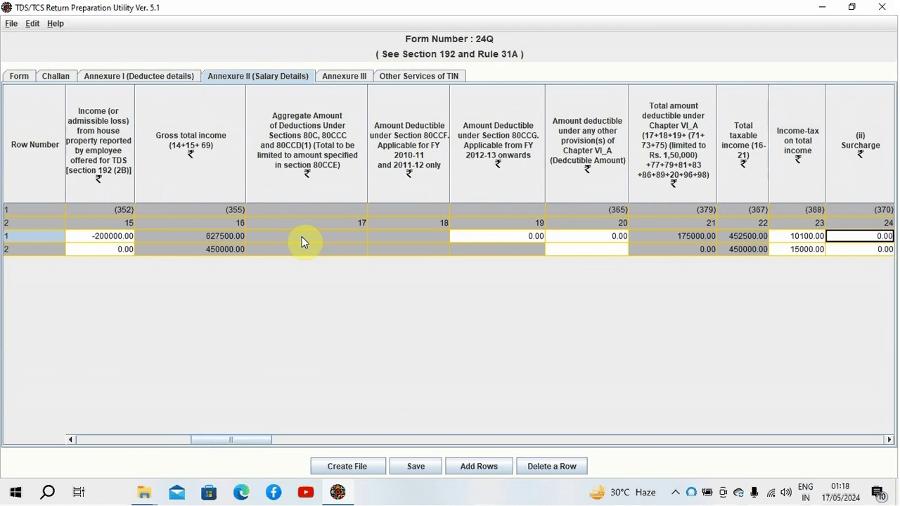
Step: Confirm the section 87A rebate of 10100.00 and 15000.00 in Annexure II
{"action": "key", "text": "Tab"}
{"action": "key", "text": "Tab"}
{"action": "key", "text": "Tab"}
{"action": "key", "text": "Tab"}
{"action": "key", "text": "Tab"}
{"action": "key", "text": "Tab"}
{"action": "key", "text": "Tab"}
{"action": "key", "text": "Tab"}
{"action": "key", "text": "Tab"}
{"action": "key", "text": "Tab"}
{"action": "key", "text": "Tab"}
{"action": "key", "text": "Tab"}
{"action": "key", "text": "Tab"}
{"action": "key", "text": "Tab"}
{"action": "key", "text": "Tab"}
{"action": "key", "text": "Tab"}
{"action": "key", "text": "Tab"}
{"action": "key", "text": "Tab"}
{"action": "key", "text": "Tab"}
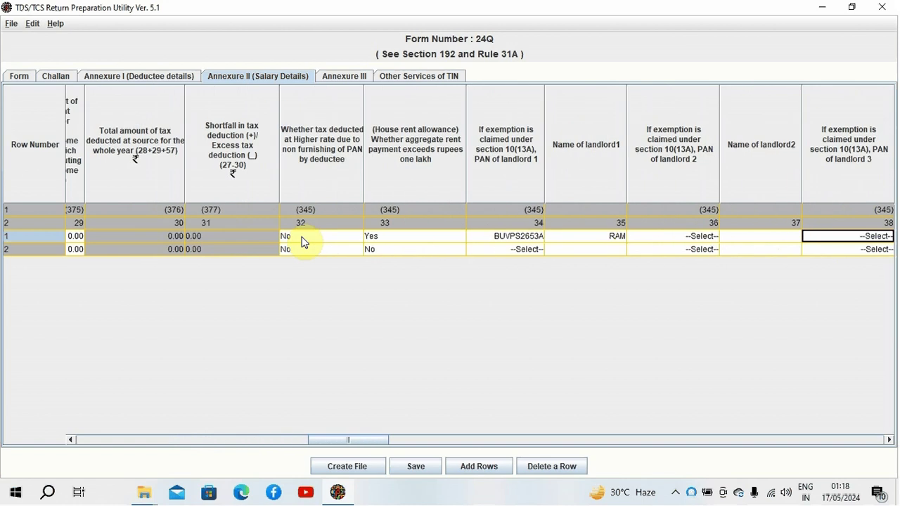
{"action": "key", "text": "Tab"}
{"action": "key", "text": "Tab"}
{"action": "key", "text": "Tab"}
{"action": "key", "text": "Tab"}
{"action": "key", "text": "Tab"}
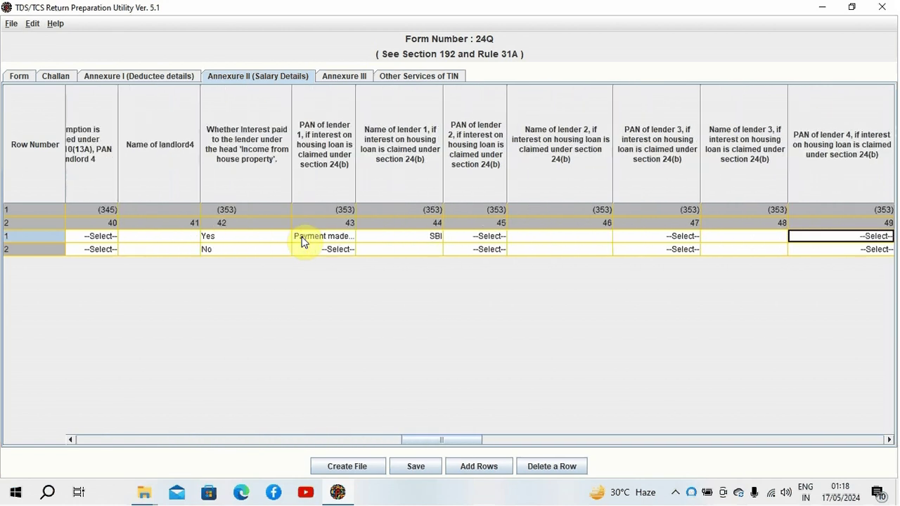
{"action": "key", "text": "Tab"}
{"action": "key", "text": "Tab"}
{"action": "key", "text": "Tab"}
{"action": "key", "text": "Tab"}
{"action": "key", "text": "Tab"}
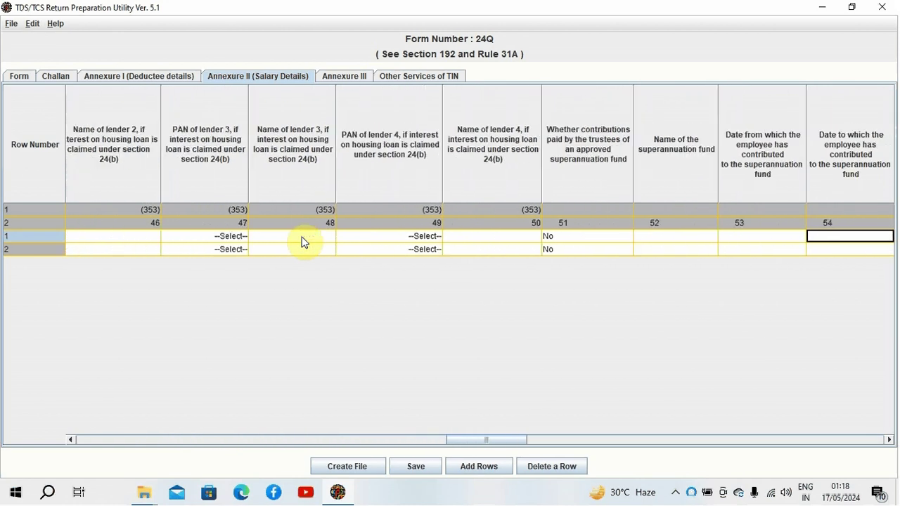
{"action": "key", "text": "Tab"}
{"action": "key", "text": "Tab"}
{"action": "key", "text": "Tab"}
{"action": "key", "text": "Tab"}
{"action": "key", "text": "Tab"}
{"action": "key", "text": "Tab"}
{"action": "key", "text": "Tab"}
{"action": "key", "text": "Tab"}
{"action": "key", "text": "Tab"}
{"action": "key", "text": "Tab"}
{"action": "key", "text": "Tab"}
{"action": "key", "text": "Tab"}
{"action": "key", "text": "Tab"}
{"action": "key", "text": "Tab"}
{"action": "key", "text": "Tab"}
{"action": "key", "text": "Tab"}
{"action": "key", "text": "Tab"}
{"action": "key", "text": "Tab"}
{"action": "key", "text": "Tab"}
{"action": "key", "text": "Tab"}
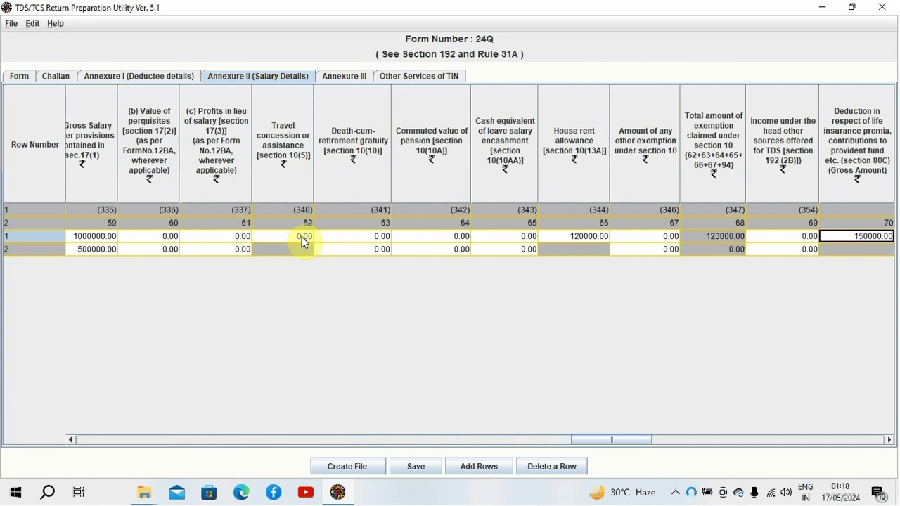
{"action": "key", "text": "Tab"}
{"action": "key", "text": "Tab"}
{"action": "key", "text": "Tab"}
{"action": "key", "text": "Tab"}
{"action": "key", "text": "Tab"}
{"action": "key", "text": "Tab"}
{"action": "key", "text": "Tab"}
{"action": "key", "text": "Tab"}
{"action": "key", "text": "Tab"}
{"action": "key", "text": "Tab"}
{"action": "key", "text": "Tab"}
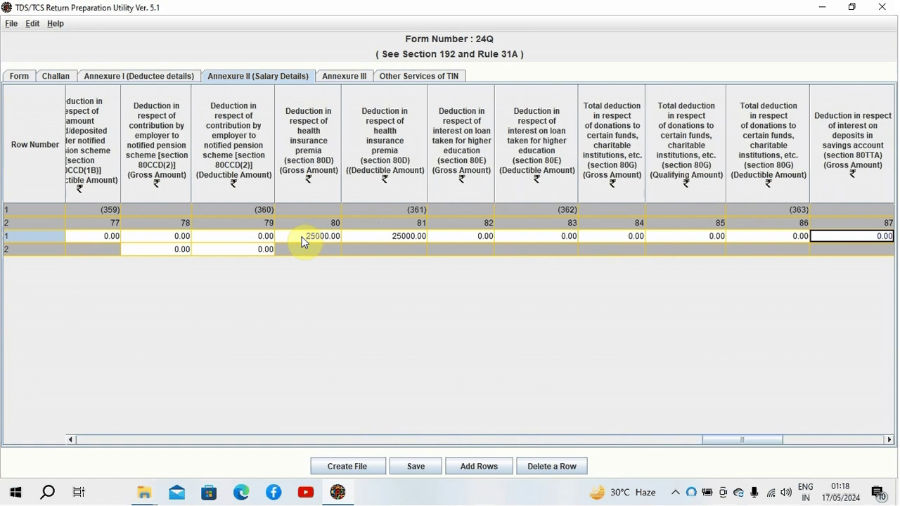
{"action": "key", "text": "Tab"}
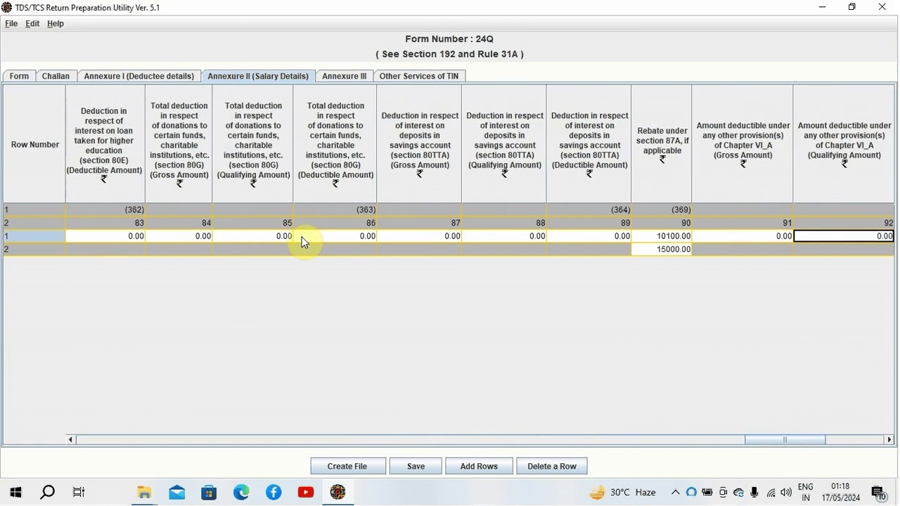
{"action": "key", "text": "shift+Tab"}
{"action": "key", "text": "shift+Tab"}
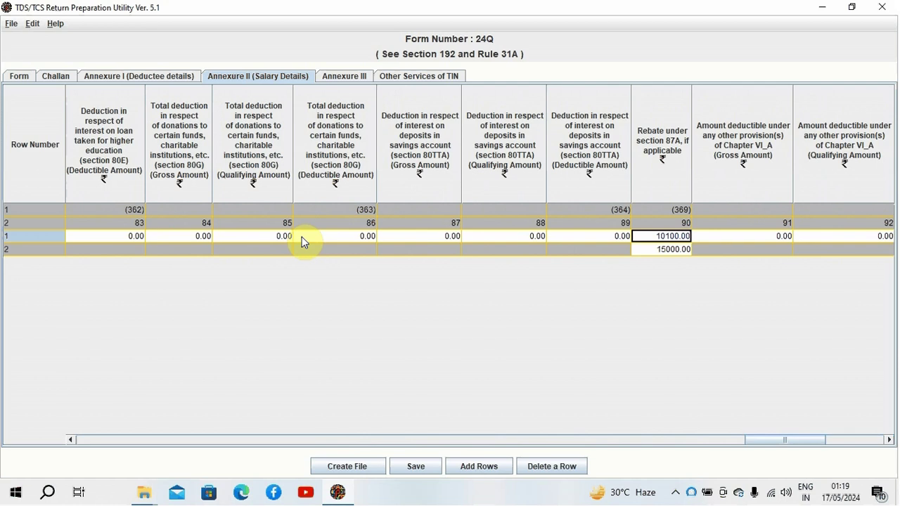
{"action": "key", "text": "Left"}
{"action": "key", "text": "Left"}
{"action": "key", "text": "Left"}
{"action": "key", "text": "Left"}
{"action": "key", "text": "Left"}
{"action": "key", "text": "Left"}
{"action": "key", "text": "Left"}
{"action": "key", "text": "Left"}
{"action": "key", "text": "Left"}
{"action": "key", "text": "Left"}
{"action": "key", "text": "Left"}
{"action": "key", "text": "Left"}
{"action": "key", "text": "Left"}
{"action": "key", "text": "Left"}
{"action": "key", "text": "Left"}
{"action": "key", "text": "Left"}
{"action": "key", "text": "Left"}
{"action": "key", "text": "Left"}
{"action": "key", "text": "Left"}
{"action": "key", "text": "Left"}
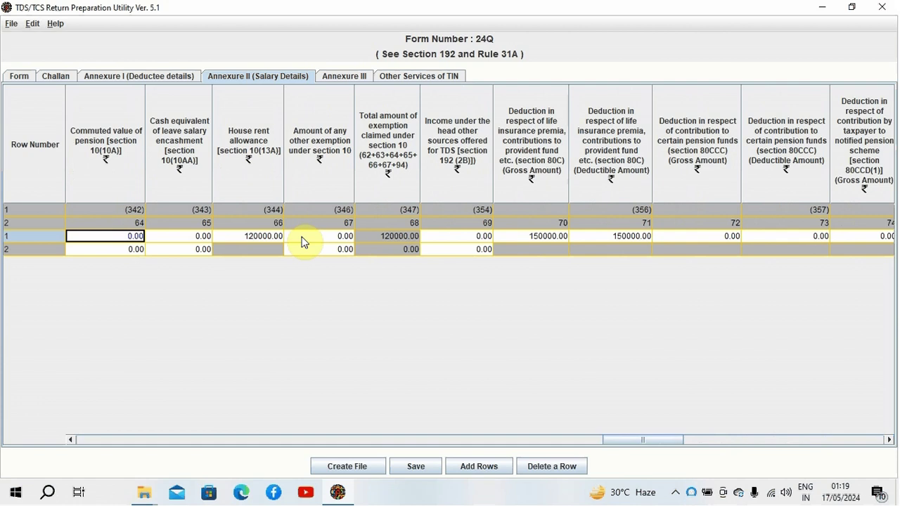
Step: Review income-tax, total taxable income and the 0.00 net tax liability for both rows
{"action": "key", "text": "Left"}
{"action": "key", "text": "Left"}
{"action": "key", "text": "Left"}
{"action": "key", "text": "Left"}
{"action": "key", "text": "Left"}
{"action": "key", "text": "Left"}
{"action": "key", "text": "Left"}
{"action": "key", "text": "Left"}
{"action": "key", "text": "Left"}
{"action": "key", "text": "Left"}
{"action": "key", "text": "Left"}
{"action": "key", "text": "Left"}
{"action": "key", "text": "Left"}
{"action": "key", "text": "Left"}
{"action": "key", "text": "Left"}
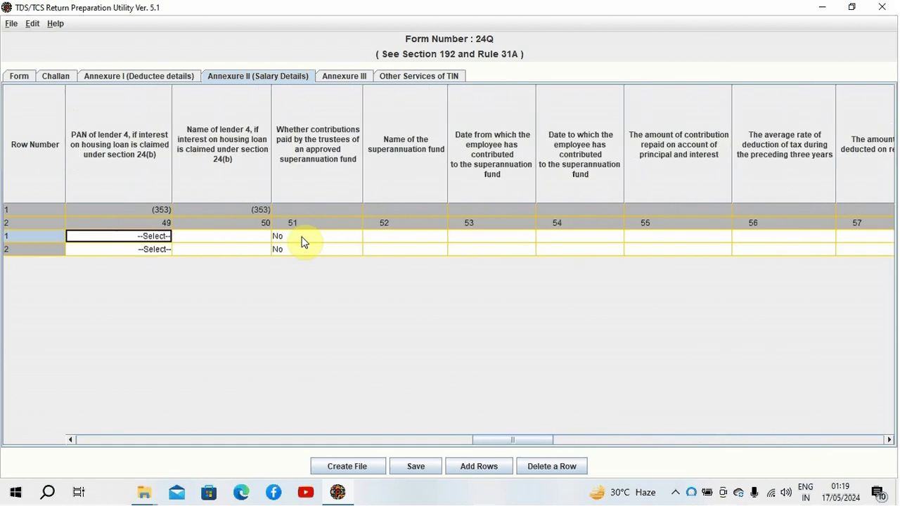
{"action": "key", "text": "Left"}
{"action": "key", "text": "Left"}
{"action": "key", "text": "Left"}
{"action": "key", "text": "Left"}
{"action": "key", "text": "Left"}
{"action": "key", "text": "Left"}
{"action": "key", "text": "Left"}
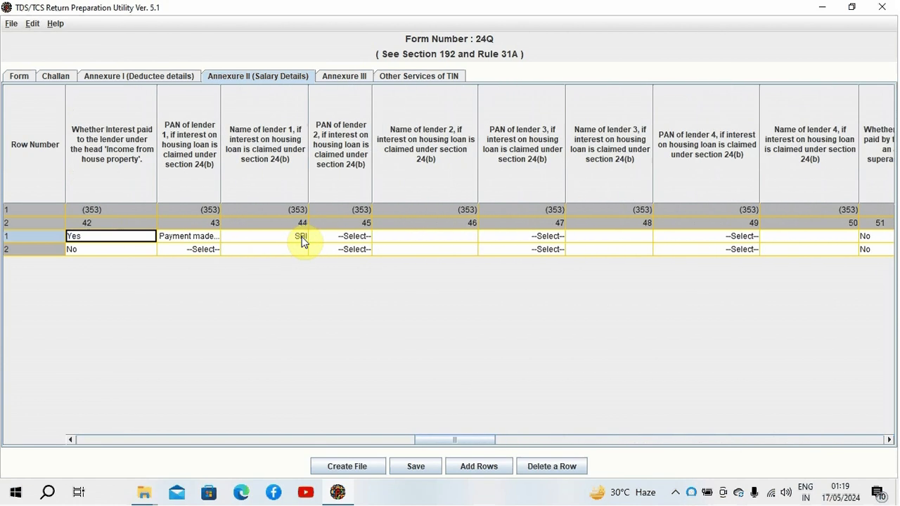
{"action": "key", "text": "Left"}
{"action": "key", "text": "Left"}
{"action": "key", "text": "Left"}
{"action": "key", "text": "Left"}
{"action": "key", "text": "Left"}
{"action": "key", "text": "Left"}
{"action": "key", "text": "Left"}
{"action": "key", "text": "Left"}
{"action": "key", "text": "Left"}
{"action": "key", "text": "Left"}
{"action": "key", "text": "Left"}
{"action": "key", "text": "Left"}
{"action": "key", "text": "Left"}
{"action": "key", "text": "Left"}
{"action": "key", "text": "Left"}
{"action": "key", "text": "Left"}
{"action": "key", "text": "Left"}
{"action": "key", "text": "Left"}
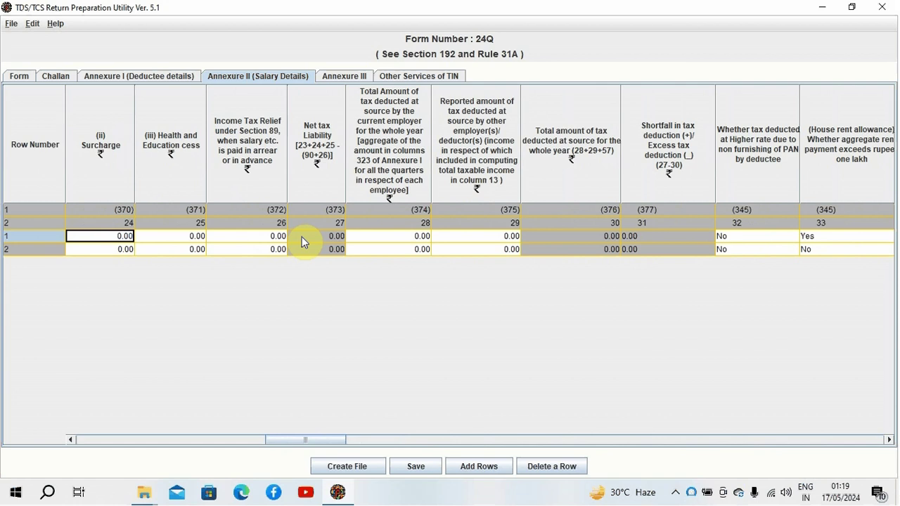
{"action": "key", "text": "Right"}
{"action": "key", "text": "Right"}
{"action": "key", "text": "Right"}
{"action": "left_click", "coordinate": [301, 236]}
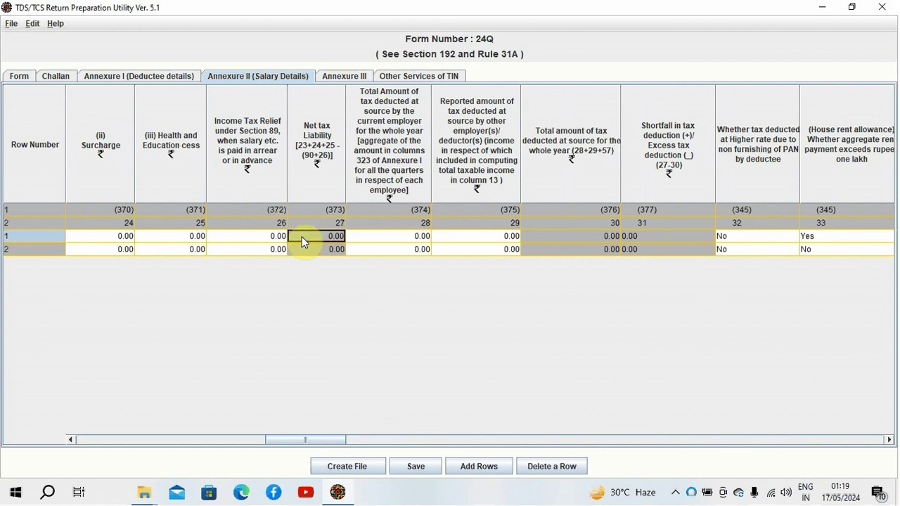
{"action": "key", "text": "Left"}
{"action": "key", "text": "Left"}
{"action": "key", "text": "Left"}
{"action": "key", "text": "Left"}
{"action": "key", "text": "Left"}
{"action": "key", "text": "Left"}
{"action": "key", "text": "Left"}
{"action": "key", "text": "Left"}
{"action": "key", "text": "Left"}
{"action": "key", "text": "Right"}
{"action": "key", "text": "Right"}
{"action": "key", "text": "Right"}
{"action": "key", "text": "Right"}
{"action": "key", "text": "Right"}
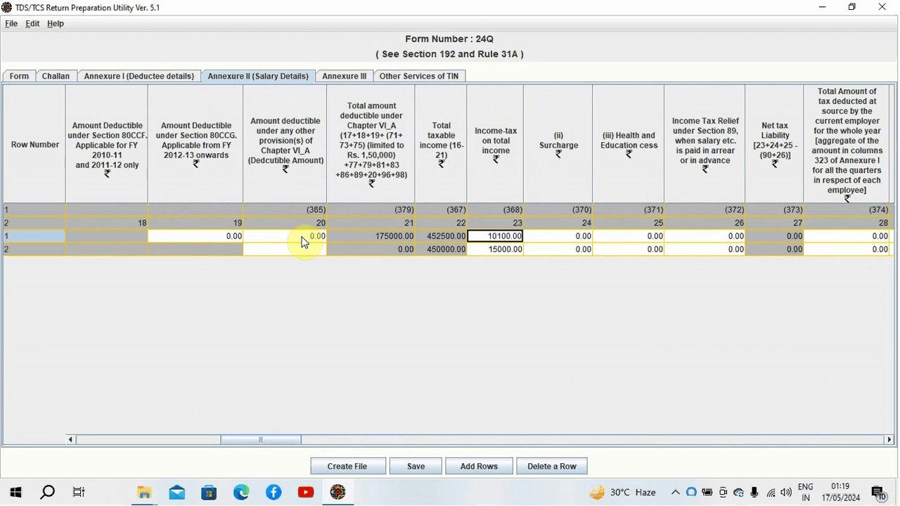
{"action": "key", "text": "Left"}
{"action": "key", "text": "Up"}
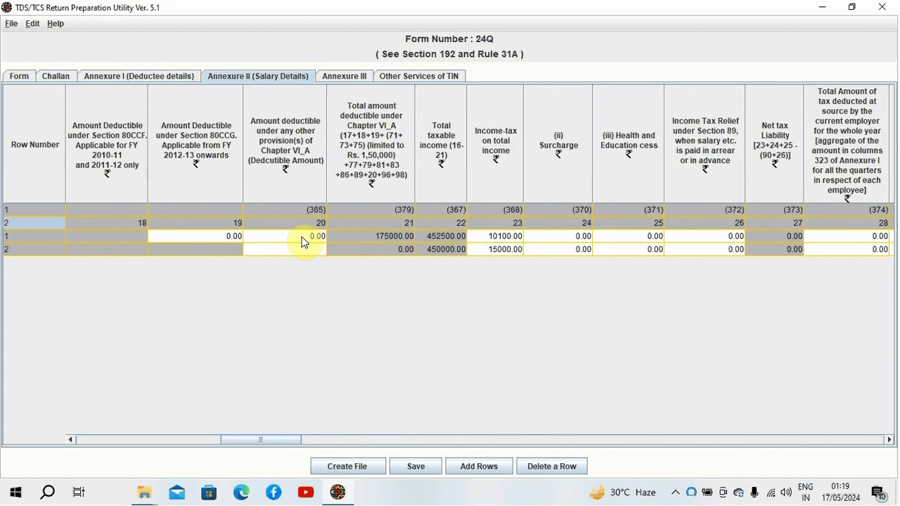
{"action": "key", "text": "Down"}
{"action": "key", "text": "Up"}
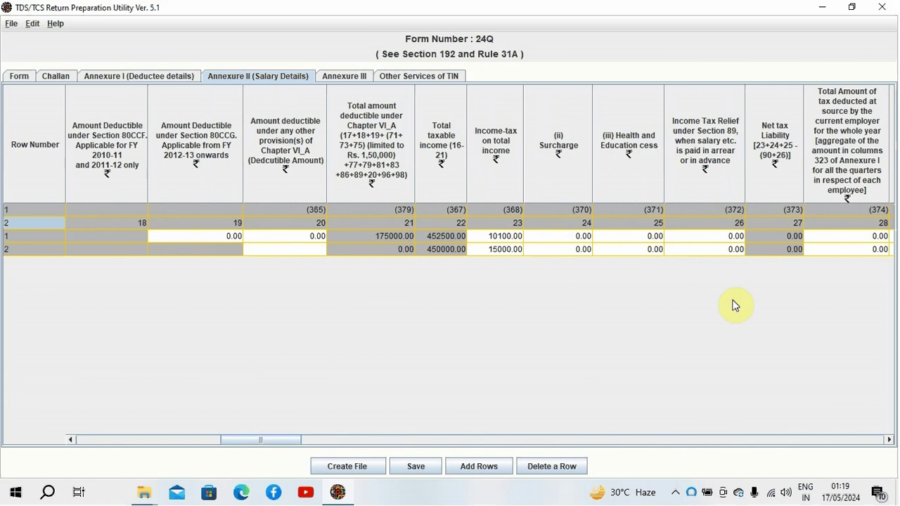
{"action": "left_click", "coordinate": [888, 441]}
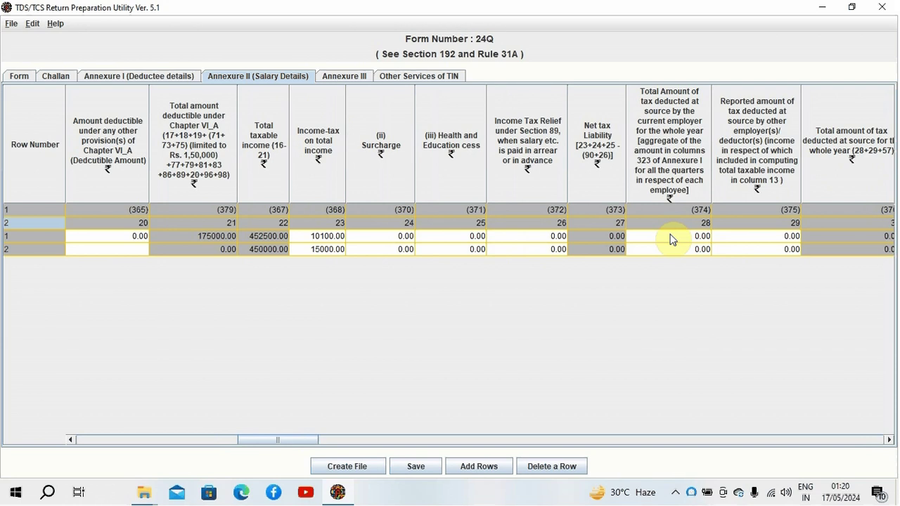
Step: Commit 0.00 as row 1's column 28 current-employer TDS total
{"action": "double_click", "coordinate": [670, 237]}
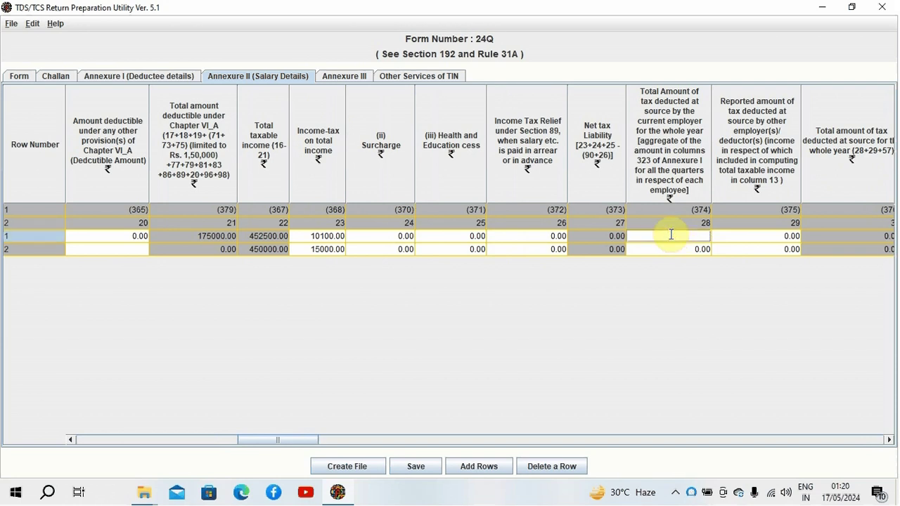
{"action": "key", "text": "Tab"}
{"action": "left_click", "coordinate": [670, 239]}
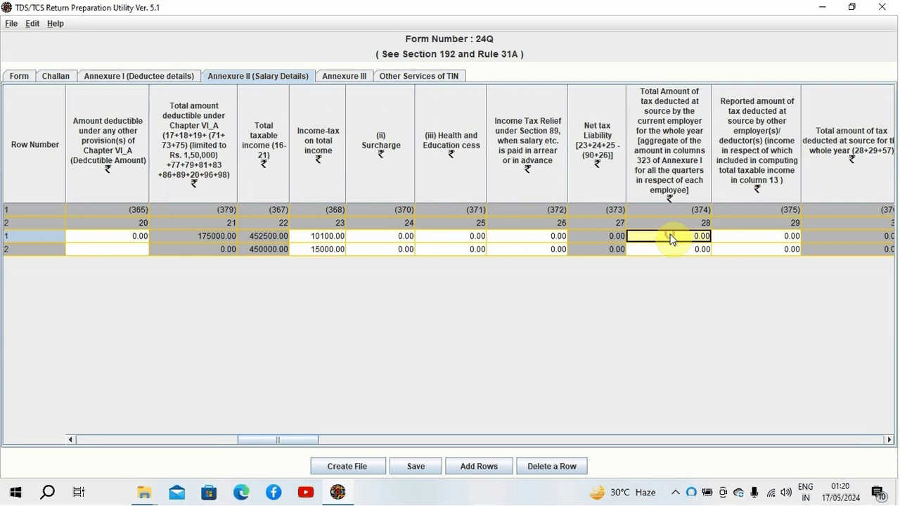
{"action": "double_click", "coordinate": [668, 236]}
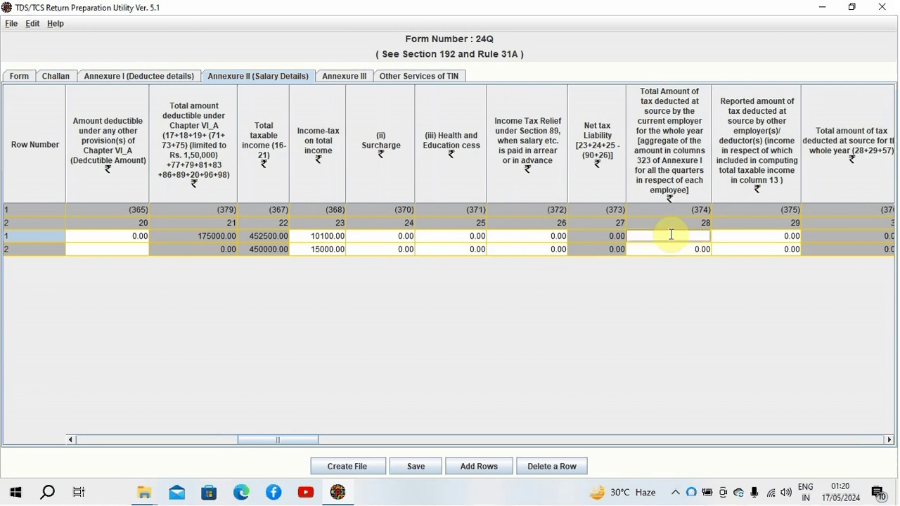
{"action": "key", "text": "Tab"}
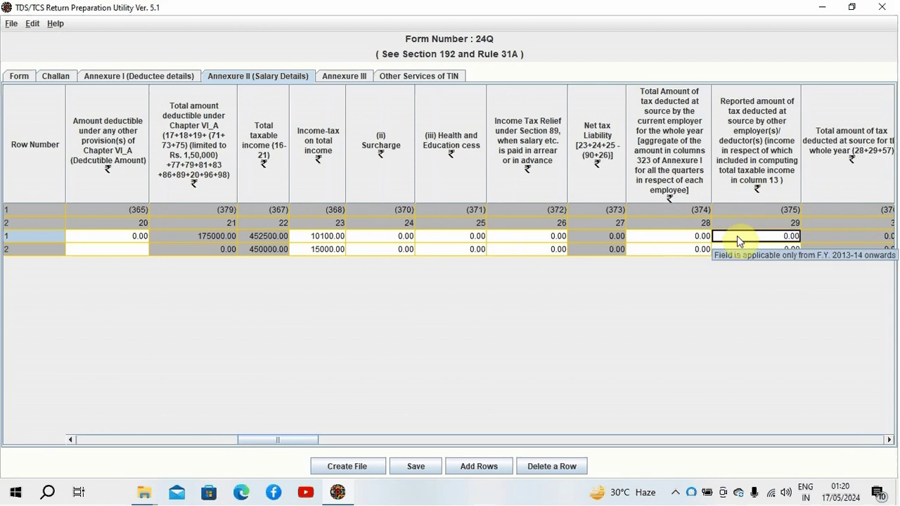
{"action": "key", "text": "Left"}
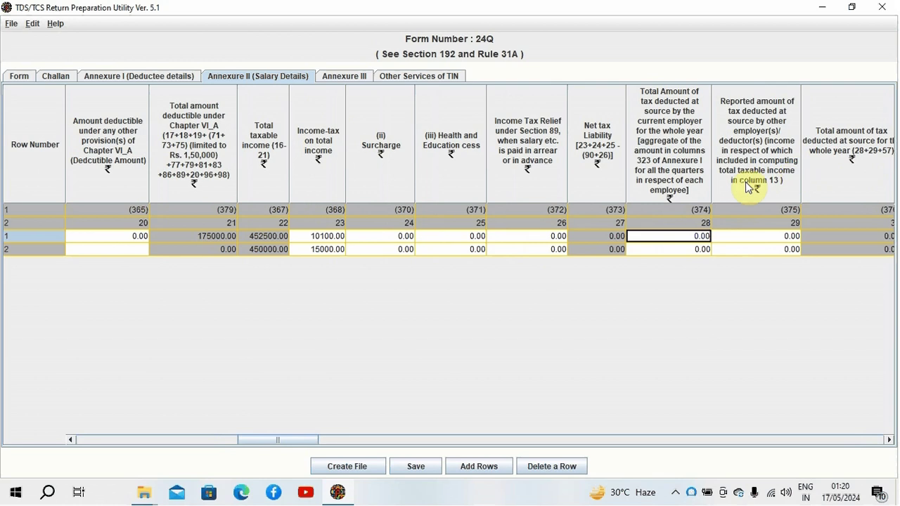
Step: Check row 1's gross total income, 16(ia) deduction, salary income and Chapter VI-A values
{"action": "key", "text": "Left"}
{"action": "key", "text": "Left"}
{"action": "key", "text": "Left"}
{"action": "key", "text": "Left"}
{"action": "key", "text": "Left"}
{"action": "key", "text": "Left"}
{"action": "key", "text": "Left"}
{"action": "key", "text": "Left"}
{"action": "key", "text": "Left"}
{"action": "key", "text": "Left"}
{"action": "key", "text": "Left"}
{"action": "key", "text": "Left"}
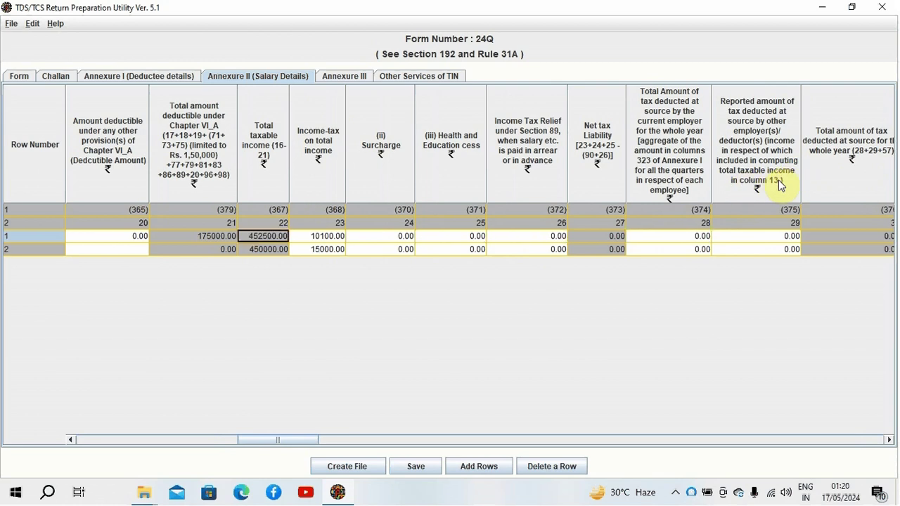
{"action": "key", "text": "Left"}
{"action": "key", "text": "Left"}
{"action": "key", "text": "Left"}
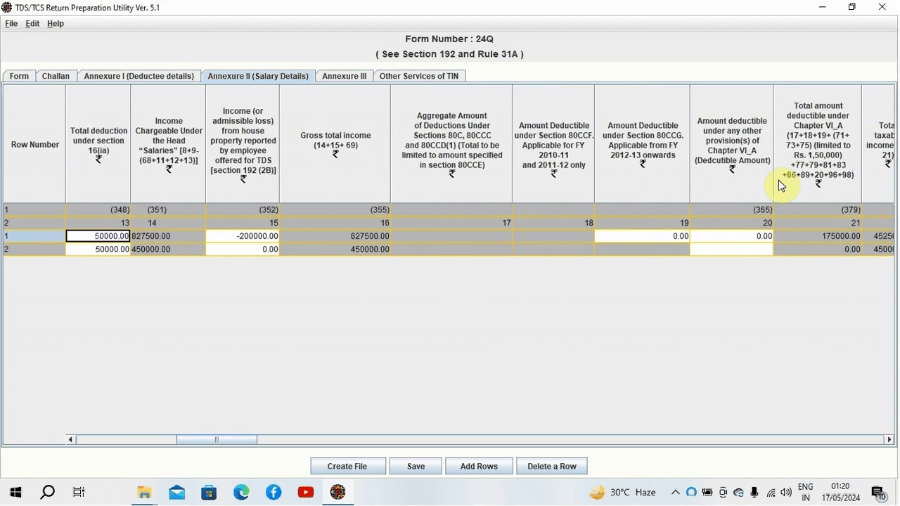
{"action": "key", "text": "Right"}
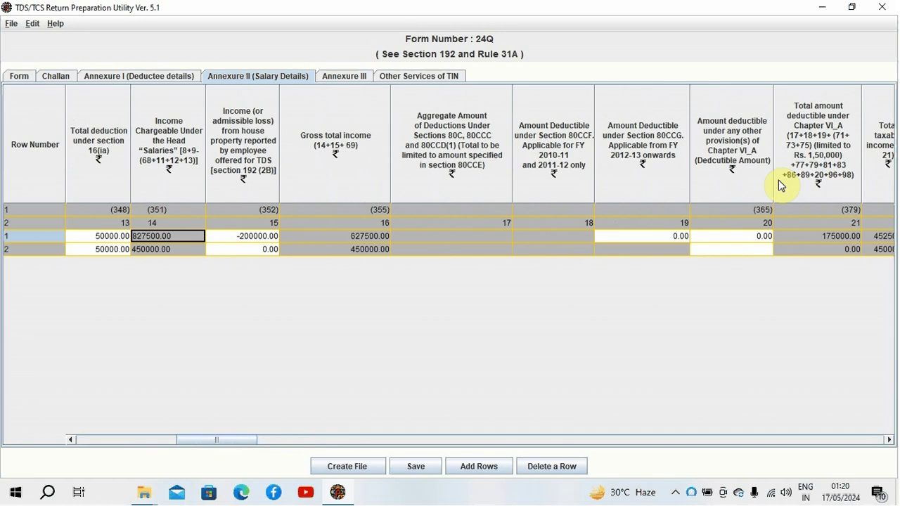
{"action": "key", "text": "Right"}
{"action": "key", "text": "Right"}
{"action": "key", "text": "Right"}
{"action": "key", "text": "Right"}
{"action": "key", "text": "Right"}
{"action": "key", "text": "Right"}
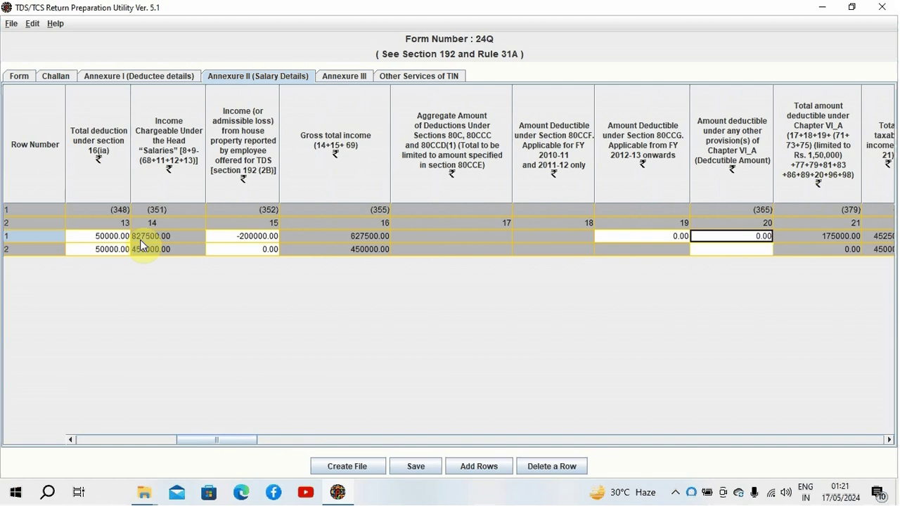
Step: Verify columns 28–32 for both rows show 0.00 tax deducted and 0.00 shortfall
{"action": "key", "text": "Tab"}
{"action": "key", "text": "Tab"}
{"action": "key", "text": "Tab"}
{"action": "key", "text": "Tab"}
{"action": "key", "text": "Tab"}
{"action": "key", "text": "Tab"}
{"action": "key", "text": "Tab"}
{"action": "key", "text": "Tab"}
{"action": "key", "text": "Tab"}
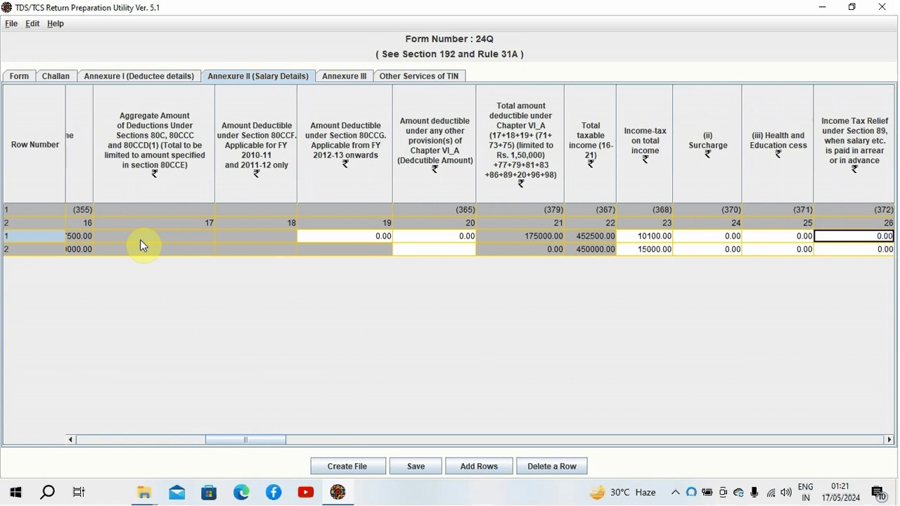
{"action": "key", "text": "Tab"}
{"action": "key", "text": "Tab"}
{"action": "key", "text": "Tab"}
{"action": "key", "text": "Tab"}
{"action": "key", "text": "Tab"}
{"action": "key", "text": "Tab"}
{"action": "key", "text": "Tab"}
{"action": "key", "text": "Tab"}
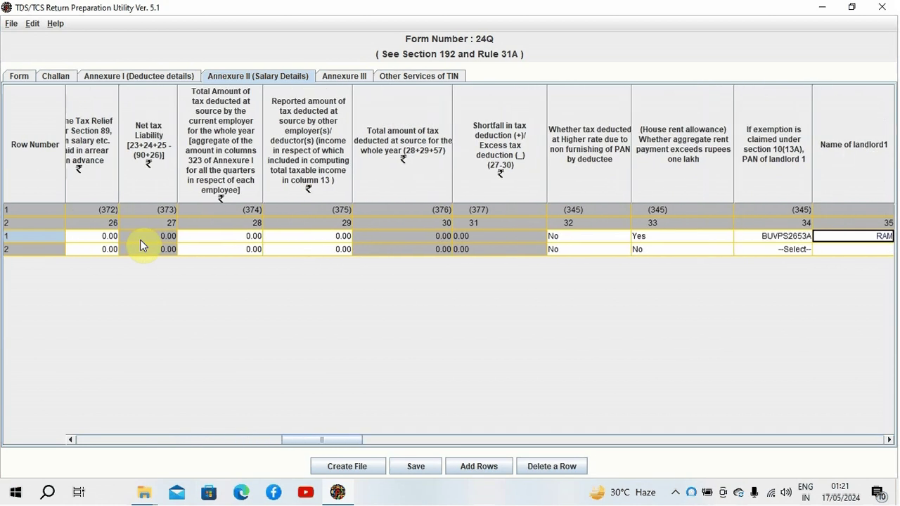
{"action": "key", "text": "Tab"}
{"action": "key", "text": "Tab"}
{"action": "key", "text": "shift+Tab"}
{"action": "key", "text": "shift+Tab"}
{"action": "key", "text": "shift+Tab"}
{"action": "key", "text": "shift+Tab"}
{"action": "key", "text": "shift+Tab"}
{"action": "key", "text": "shift+Tab"}
{"action": "key", "text": "shift+Tab"}
{"action": "key", "text": "shift+Tab"}
{"action": "key", "text": "shift+Tab"}
{"action": "key", "text": "shift+Tab"}
{"action": "key", "text": "shift+Tab"}
{"action": "key", "text": "shift+Tab"}
{"action": "key", "text": "shift+Tab"}
{"action": "key", "text": "shift+Tab"}
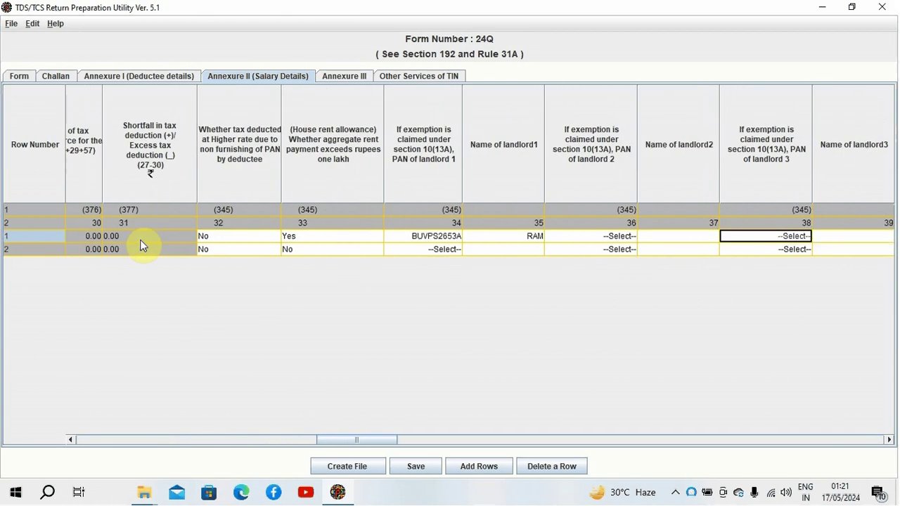
{"action": "key", "text": "Tab"}
{"action": "key", "text": "Tab"}
{"action": "key", "text": "Tab"}
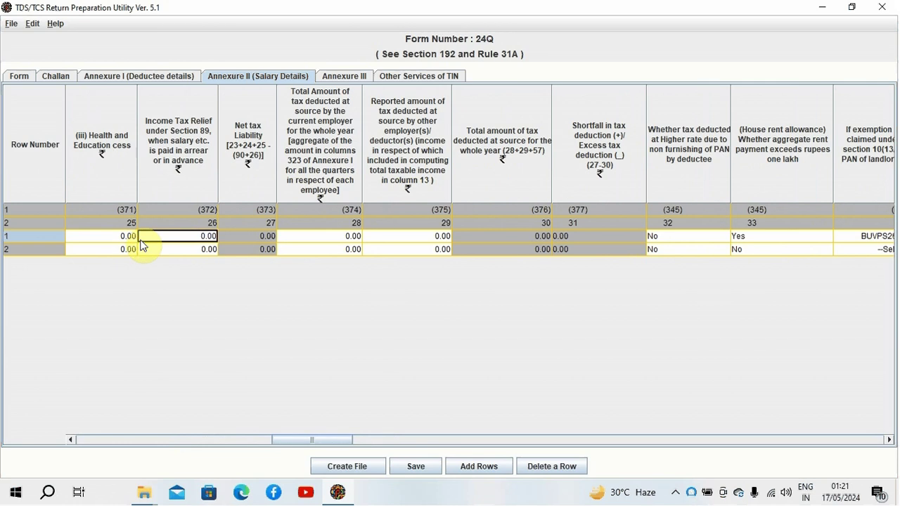
{"action": "key", "text": "Tab"}
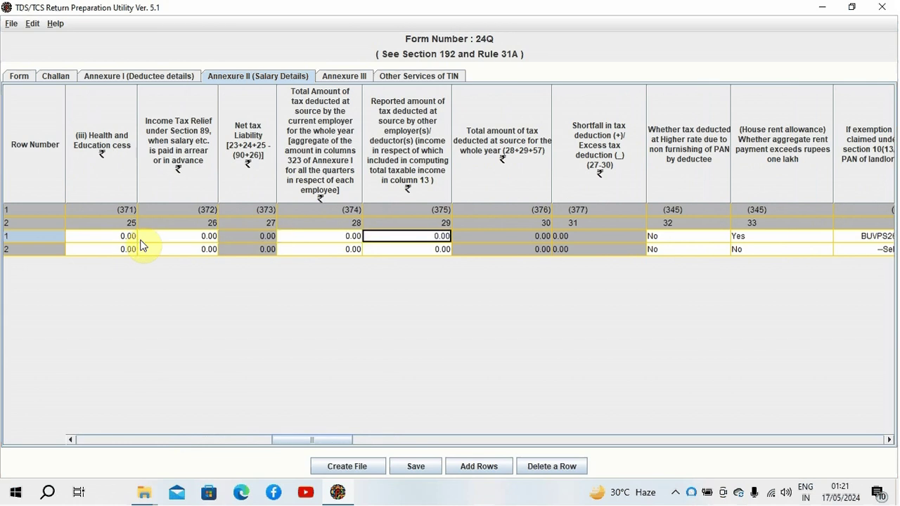
{"action": "key", "text": "Left"}
{"action": "key", "text": "Down"}
{"action": "key", "text": "Right"}
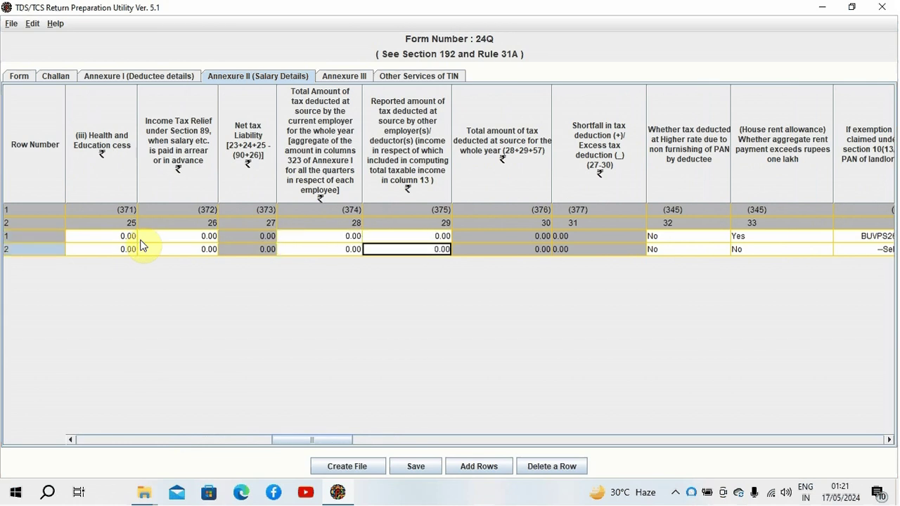
{"action": "key", "text": "Up"}
{"action": "key", "text": "Right"}
{"action": "key", "text": "Right"}
{"action": "key", "text": "Right"}
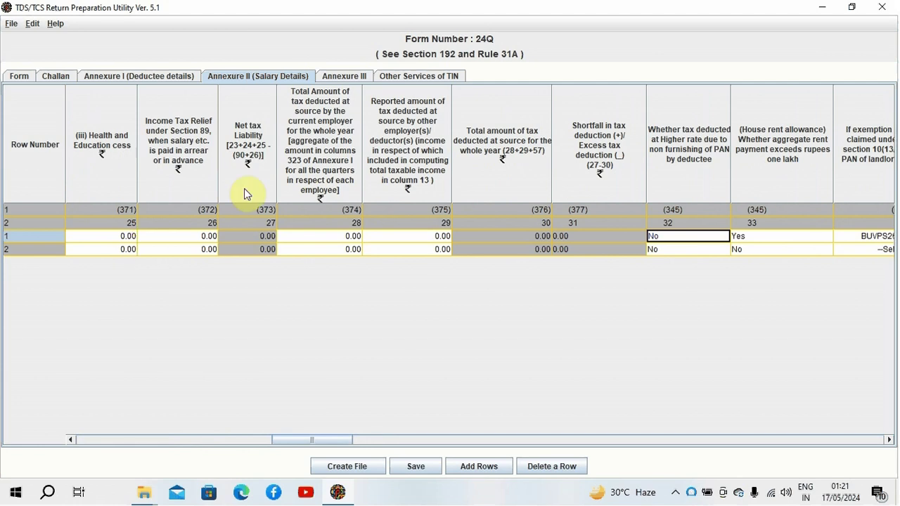
Step: For row 1, keep higher-rate deduction at No and set rent above one lakh to Yes, with landlord 1 details
{"action": "left_click", "coordinate": [722, 236]}
{"action": "left_click", "coordinate": [723, 239]}
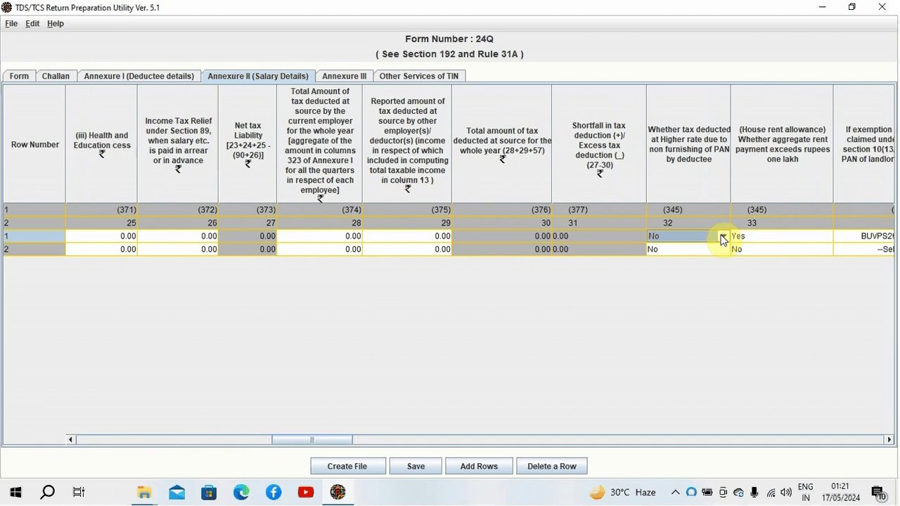
{"action": "key", "text": "Tab"}
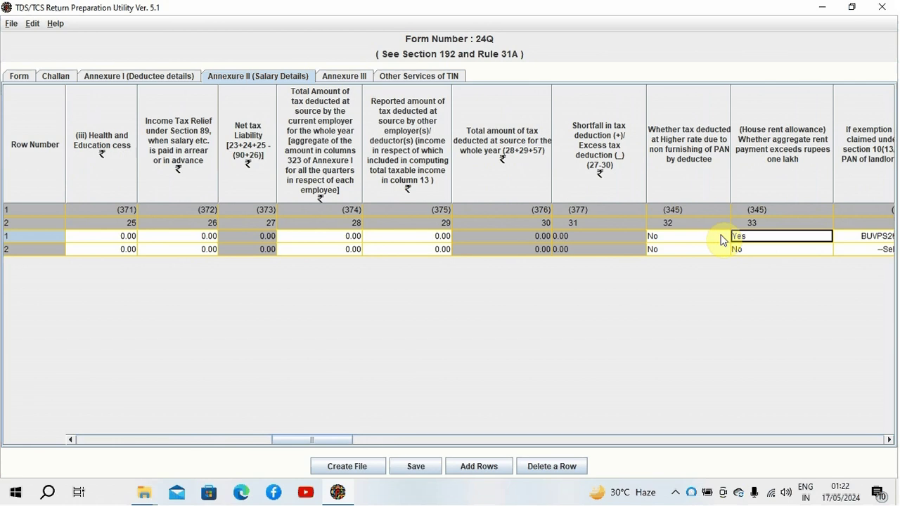
{"action": "key", "text": "Tab"}
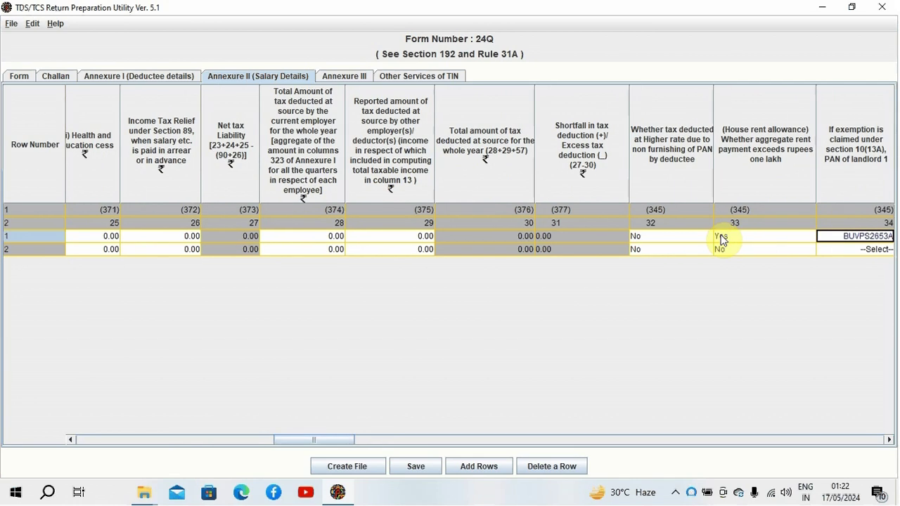
{"action": "left_click", "coordinate": [723, 240]}
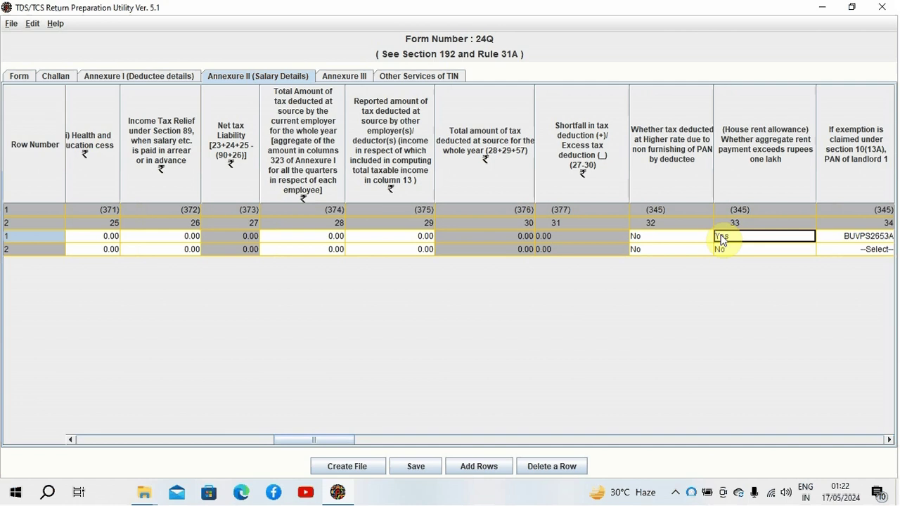
{"action": "key", "text": "Tab"}
{"action": "key", "text": "Tab"}
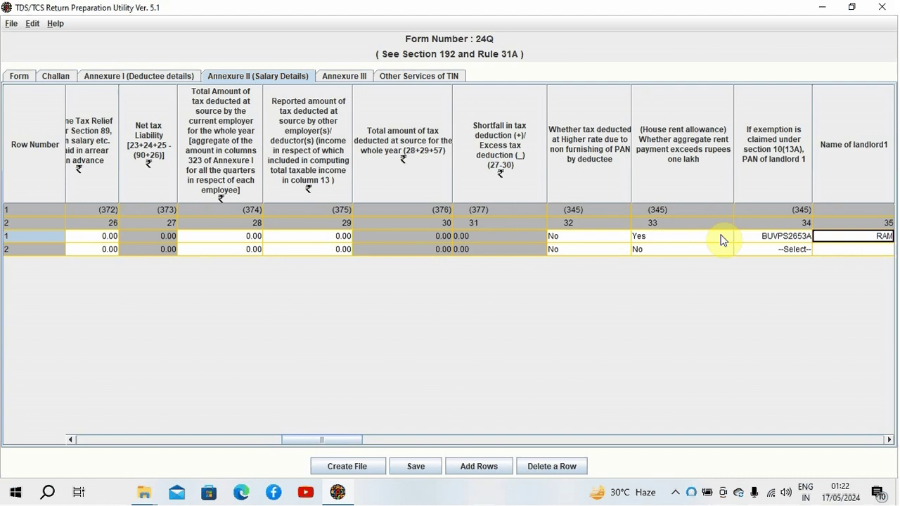
{"action": "key", "text": "Tab"}
{"action": "left_click", "coordinate": [722, 237]}
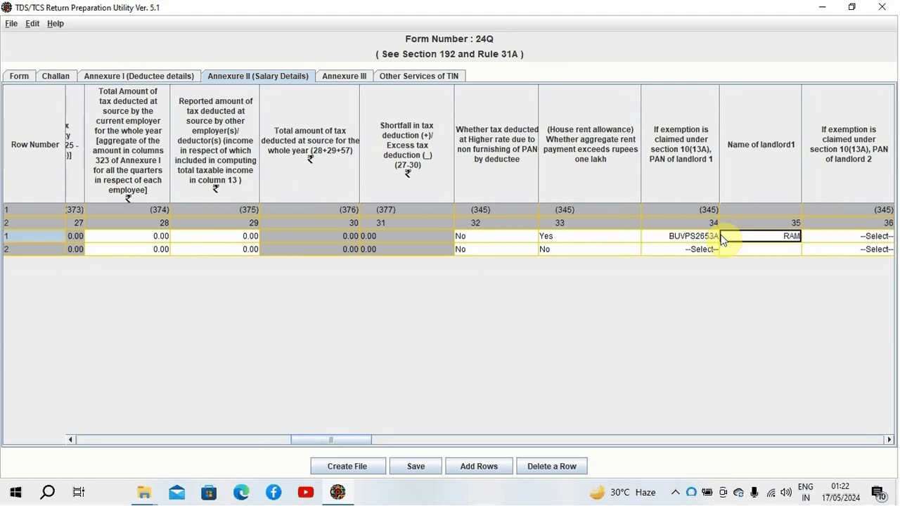
{"action": "key", "text": "Tab"}
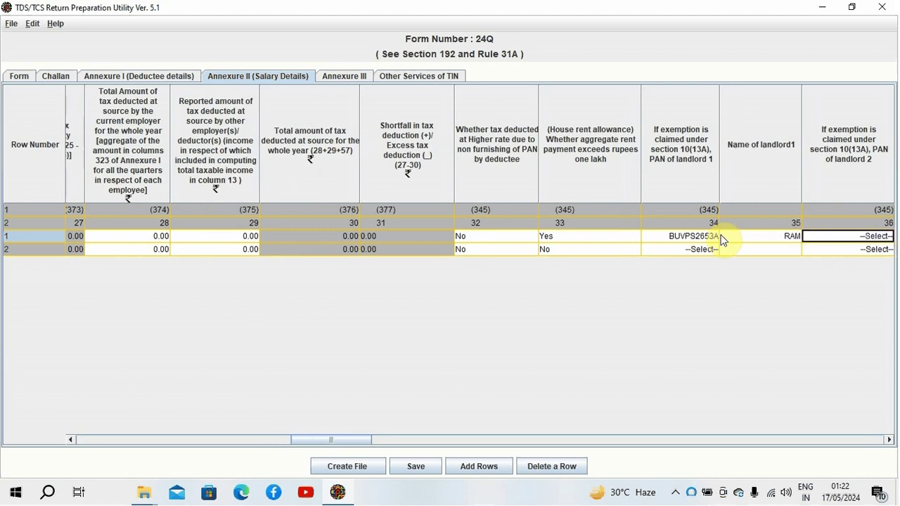
{"action": "key", "text": "Right"}
{"action": "key", "text": "Right"}
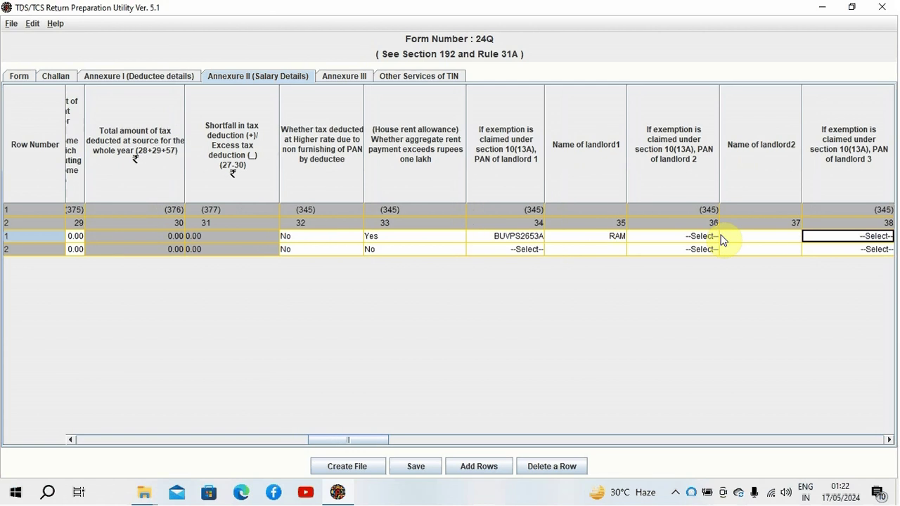
{"action": "key", "text": "Left"}
{"action": "key", "text": "Left"}
{"action": "key", "text": "Right"}
{"action": "key", "text": "Right"}
{"action": "key", "text": "Right"}
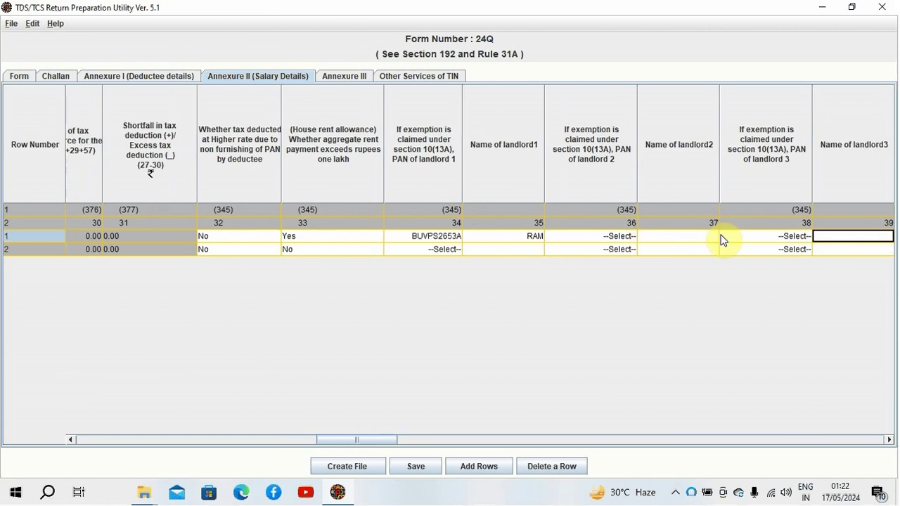
{"action": "key", "text": "Left"}
{"action": "key", "text": "Left"}
{"action": "key", "text": "Left"}
{"action": "key", "text": "Right"}
{"action": "key", "text": "Right"}
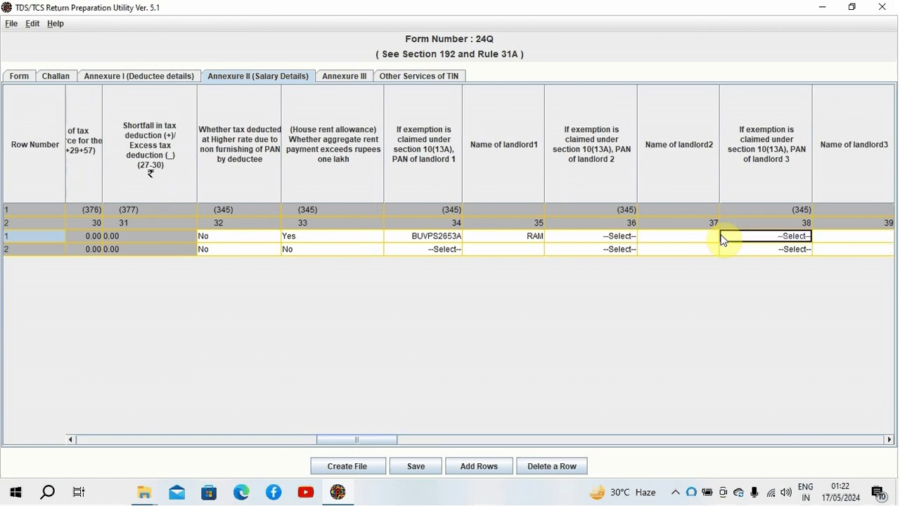
{"action": "key", "text": "Right"}
{"action": "key", "text": "Right"}
{"action": "key", "text": "Right"}
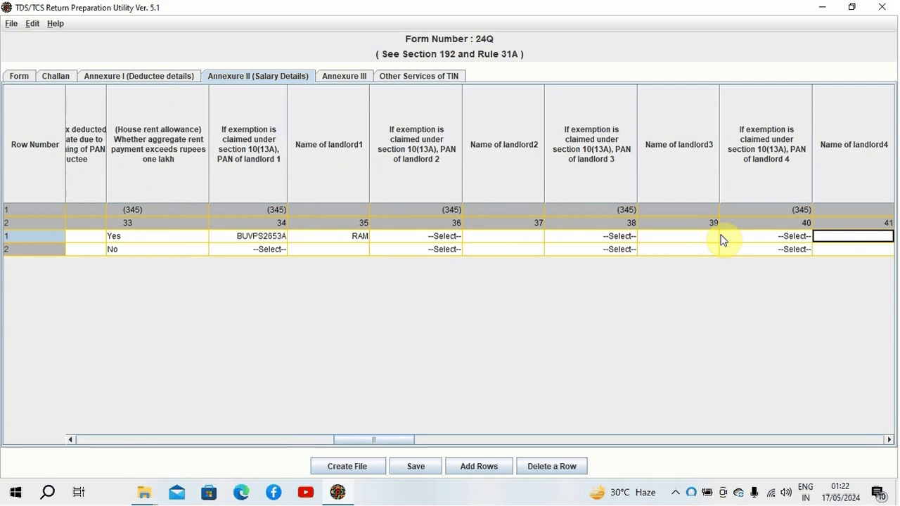
{"action": "key", "text": "Left"}
{"action": "key", "text": "Left"}
{"action": "key", "text": "Left"}
{"action": "key", "text": "Left"}
{"action": "key", "text": "Left"}
{"action": "key", "text": "Left"}
{"action": "key", "text": "Left"}
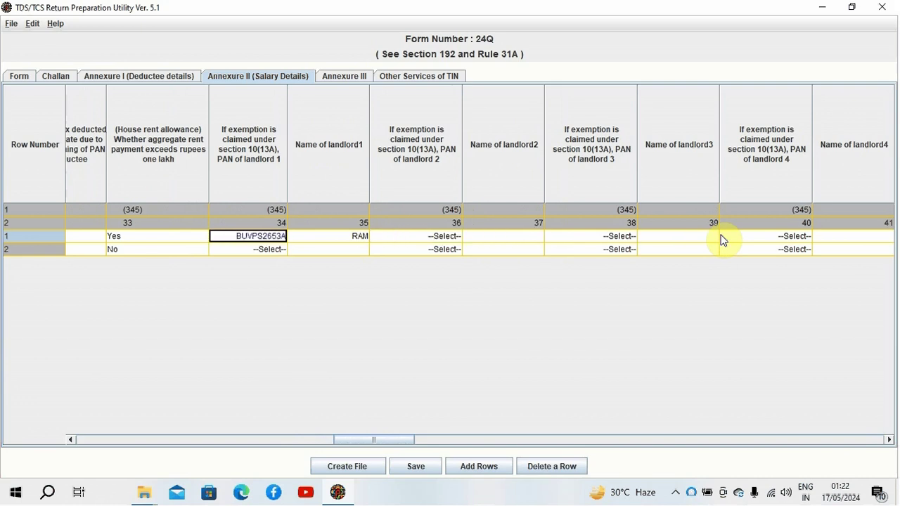
{"action": "key", "text": "Right"}
{"action": "key", "text": "Right"}
{"action": "key", "text": "Right"}
{"action": "key", "text": "Left"}
{"action": "key", "text": "Left"}
{"action": "key", "text": "Left"}
{"action": "key", "text": "Left"}
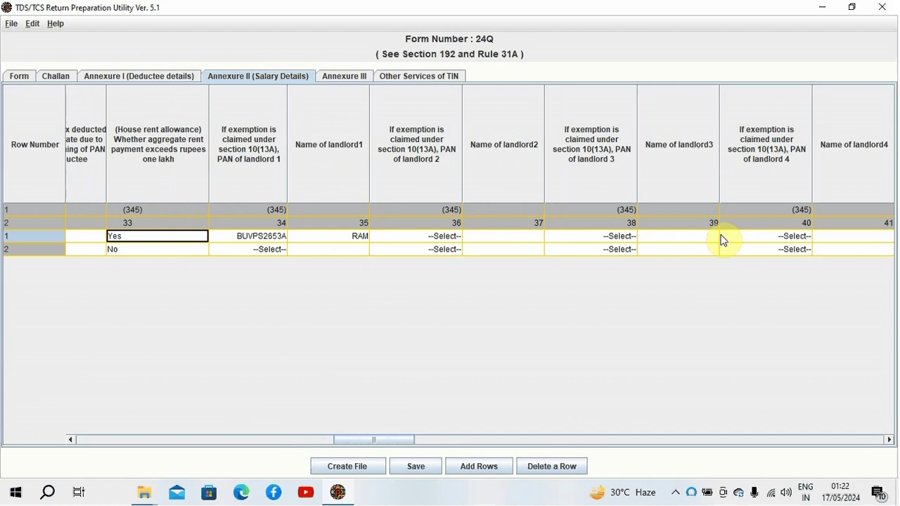
{"action": "key", "text": "Right"}
{"action": "key", "text": "Right"}
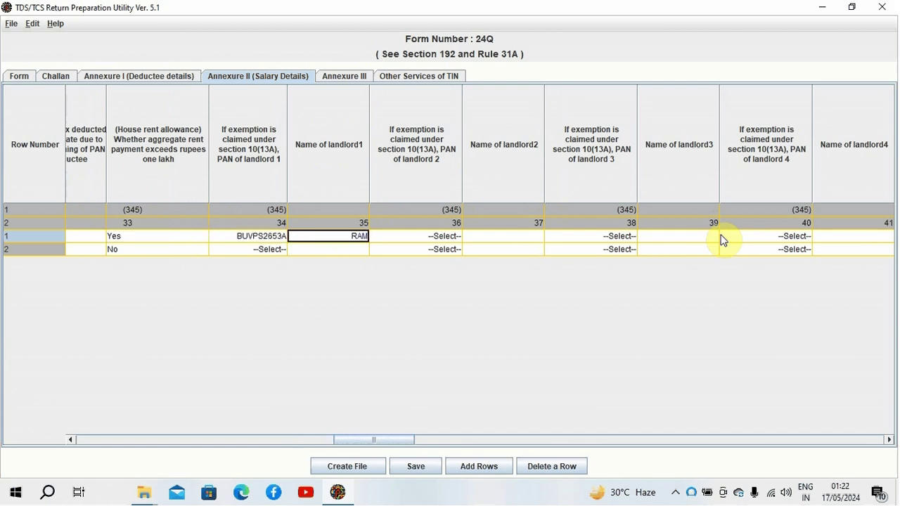
{"action": "key", "text": "Right"}
{"action": "key", "text": "Right"}
{"action": "key", "text": "Right"}
{"action": "key", "text": "Right"}
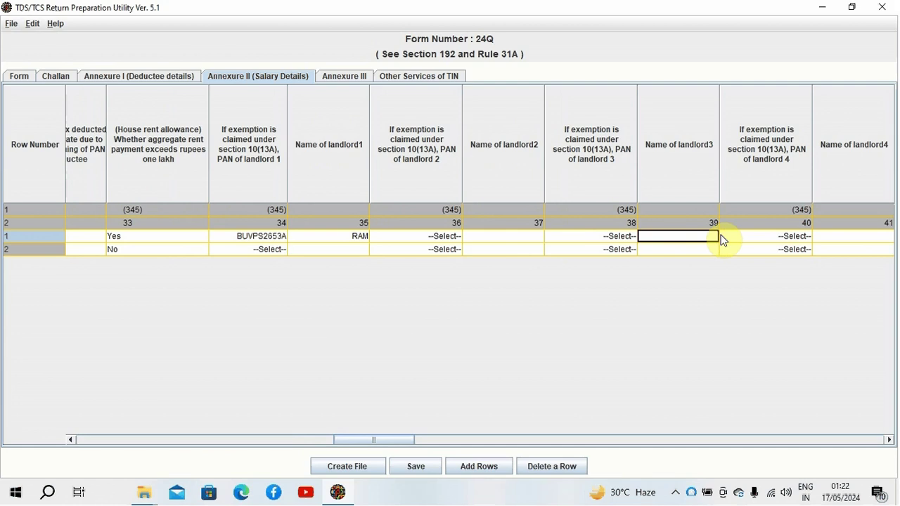
{"action": "key", "text": "Right"}
{"action": "key", "text": "Right"}
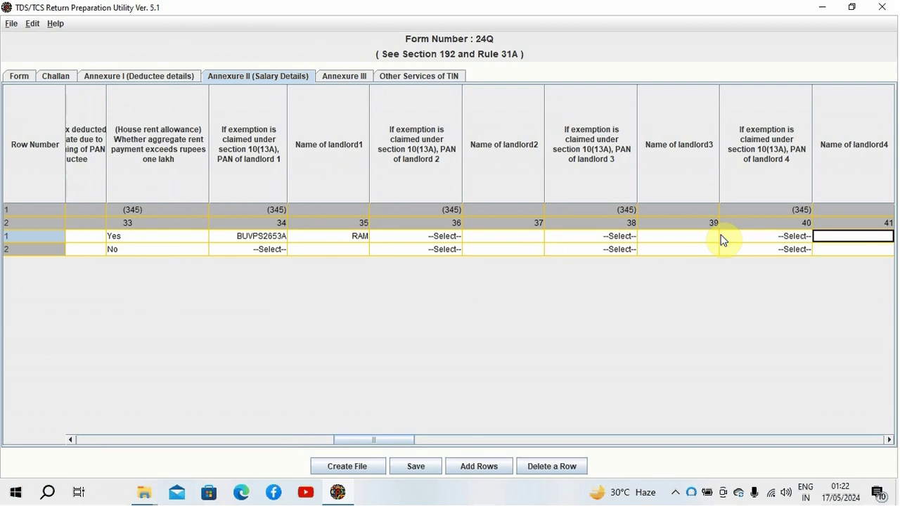
{"action": "key", "text": "Tab"}
{"action": "key", "text": "Tab"}
{"action": "key", "text": "shift+Tab"}
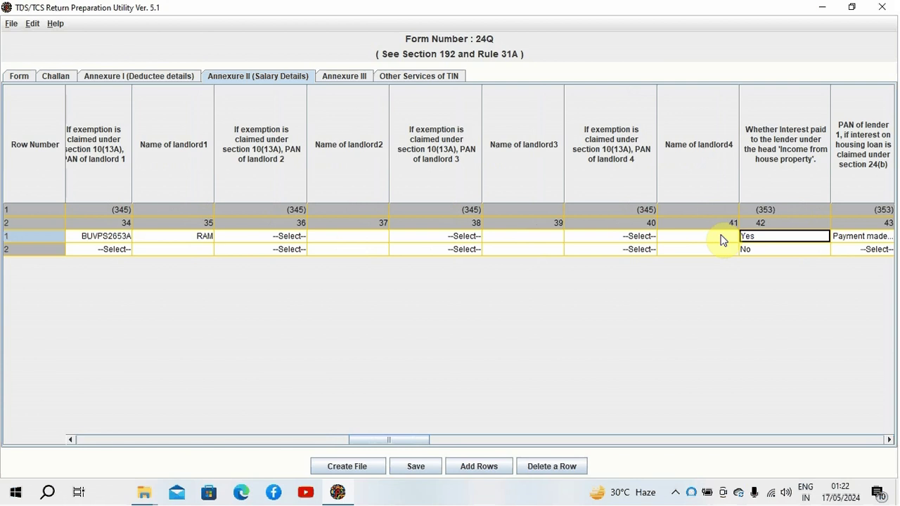
{"action": "key", "text": "Tab"}
{"action": "key", "text": "Tab"}
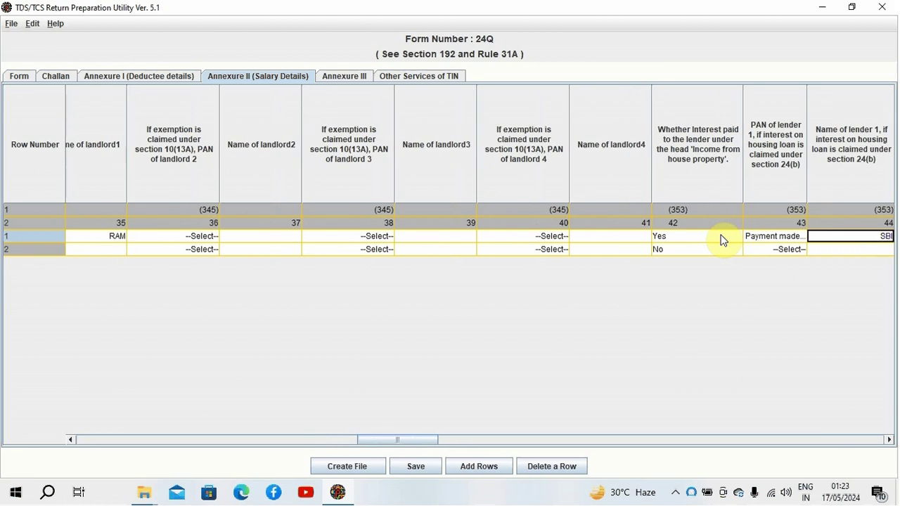
{"action": "key", "text": "Tab"}
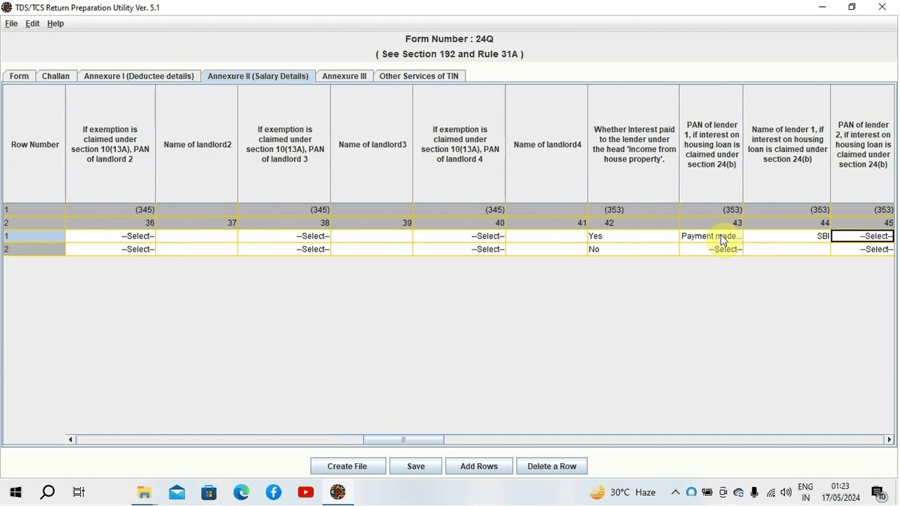
{"action": "key", "text": "Tab"}
{"action": "key", "text": "Tab"}
{"action": "key", "text": "shift+Tab"}
{"action": "key", "text": "shift+Tab"}
{"action": "key", "text": "shift+Tab"}
{"action": "key", "text": "shift+Tab"}
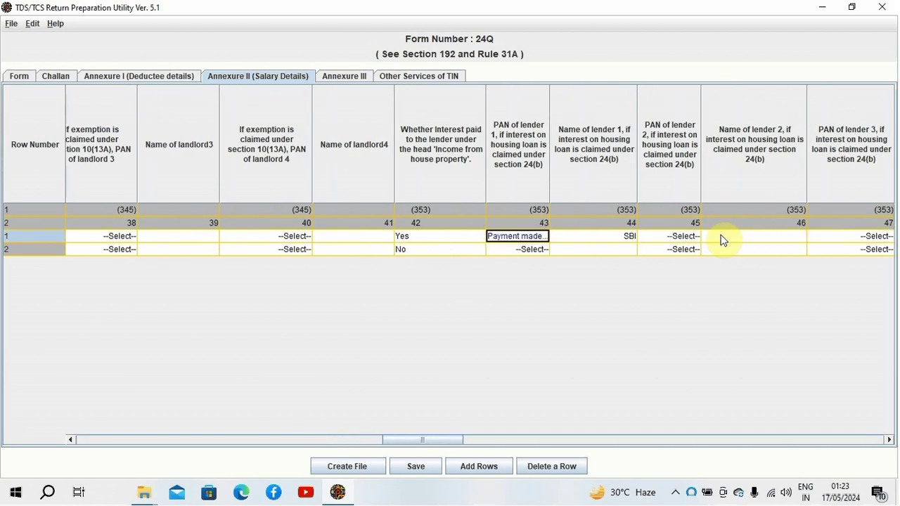
{"action": "key", "text": "Tab"}
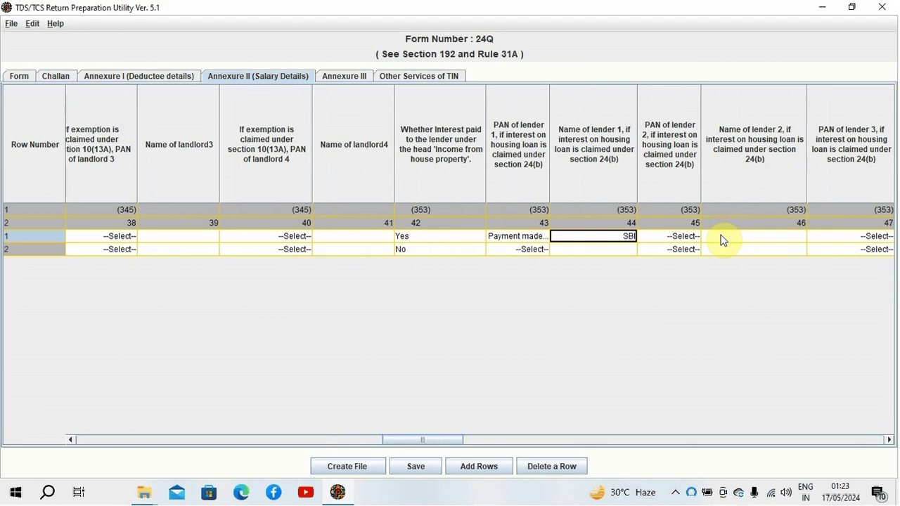
{"action": "key", "text": "Tab"}
{"action": "key", "text": "Tab"}
{"action": "key", "text": "shift+Tab"}
{"action": "key", "text": "shift+Tab"}
{"action": "key", "text": "shift+Tab"}
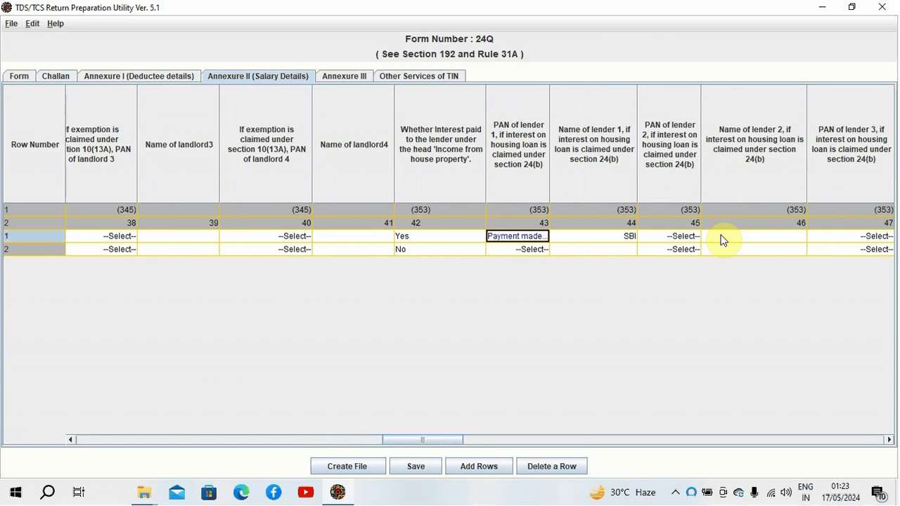
{"action": "key", "text": "Tab"}
{"action": "key", "text": "Tab"}
{"action": "key", "text": "Tab"}
{"action": "key", "text": "Tab"}
{"action": "key", "text": "shift+Tab"}
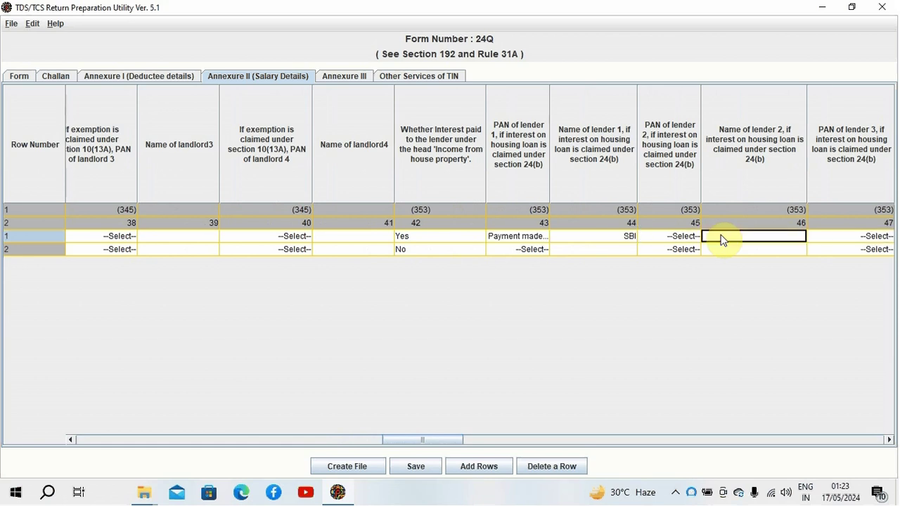
{"action": "key", "text": "shift+Tab"}
{"action": "key", "text": "Tab"}
{"action": "key", "text": "Tab"}
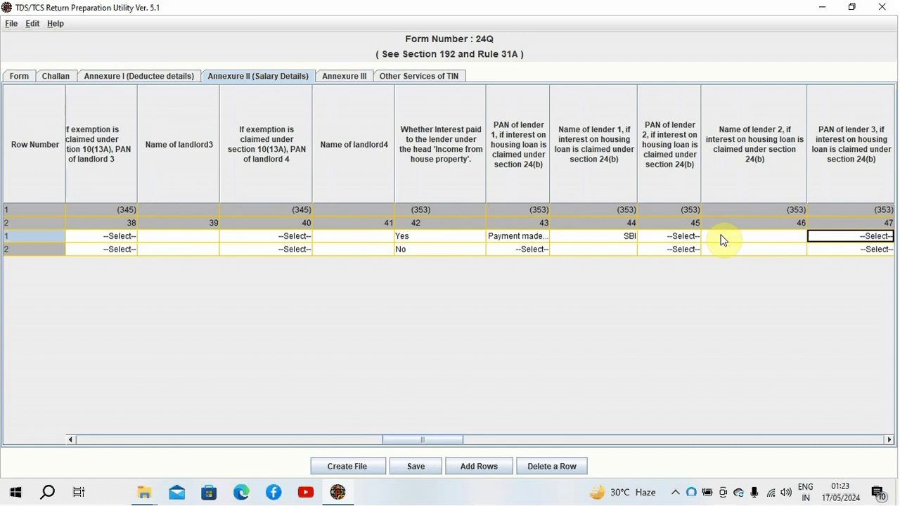
{"action": "key", "text": "Tab"}
{"action": "key", "text": "Tab"}
{"action": "key", "text": "Tab"}
{"action": "key", "text": "shift+Tab"}
{"action": "key", "text": "shift+Tab"}
{"action": "key", "text": "shift+Tab"}
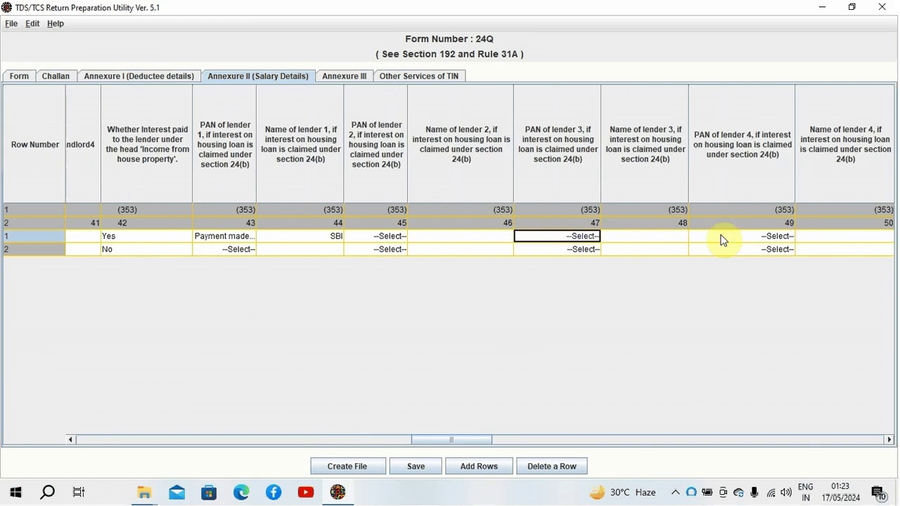
{"action": "key", "text": "Tab"}
{"action": "key", "text": "Tab"}
{"action": "key", "text": "Tab"}
{"action": "key", "text": "Tab"}
{"action": "key", "text": "Tab"}
{"action": "key", "text": "shift+Tab"}
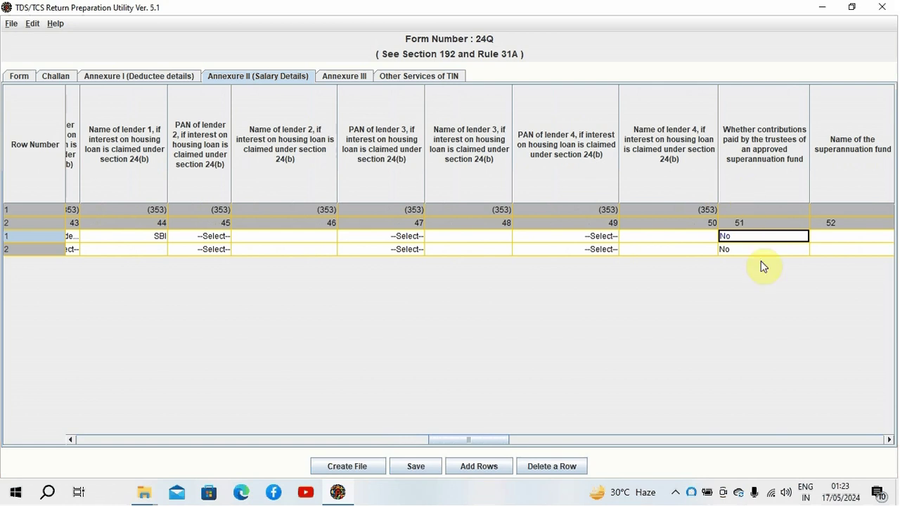
{"action": "mouse_move", "coordinate": [760, 248]}
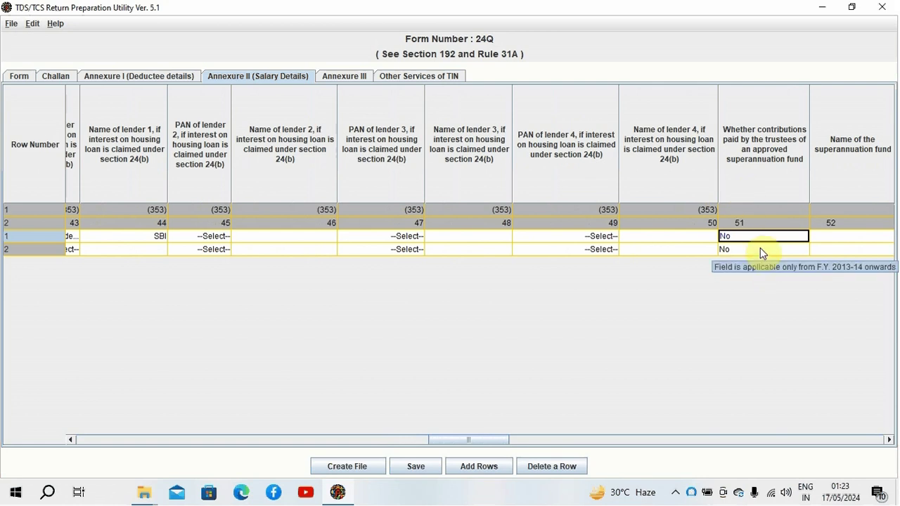
{"action": "key", "text": "Tab"}
{"action": "key", "text": "Tab"}
{"action": "key", "text": "Tab"}
{"action": "key", "text": "Tab"}
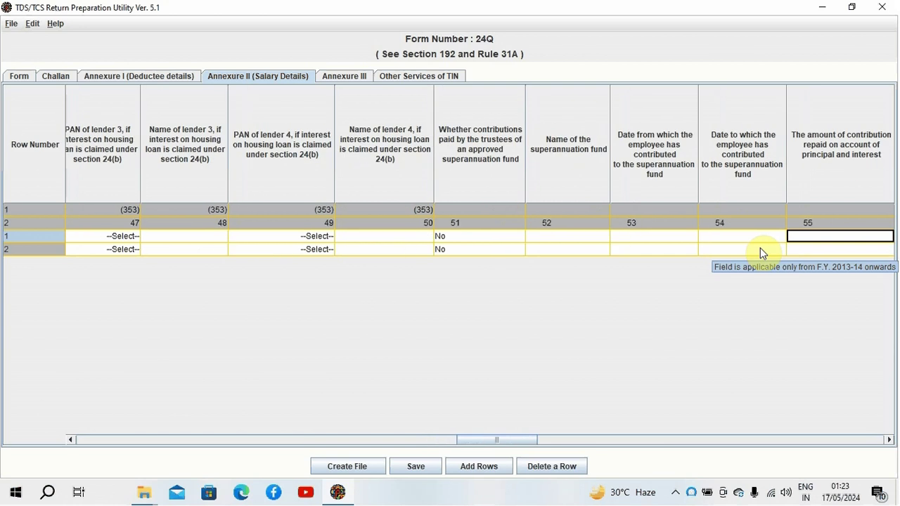
{"action": "key", "text": "Tab"}
{"action": "key", "text": "Tab"}
{"action": "key", "text": "Tab"}
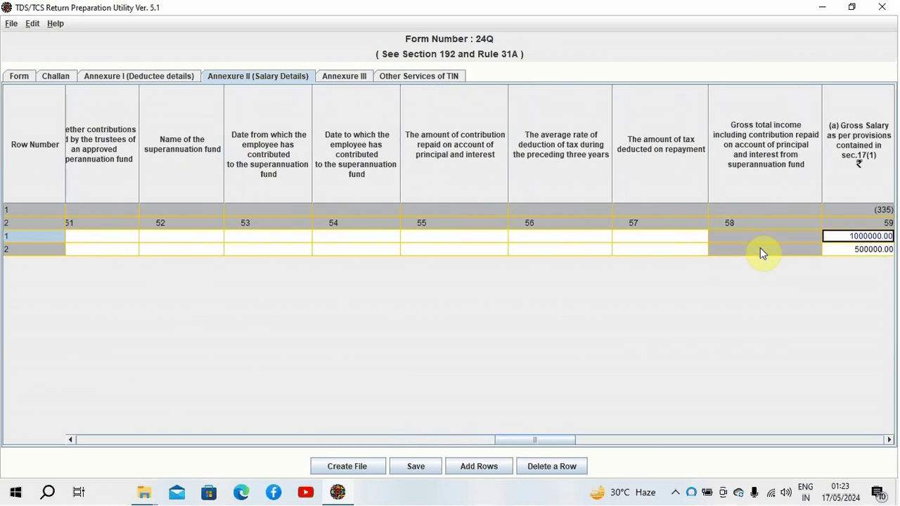
{"action": "key", "text": "shift+Tab"}
{"action": "key", "text": "shift+Tab"}
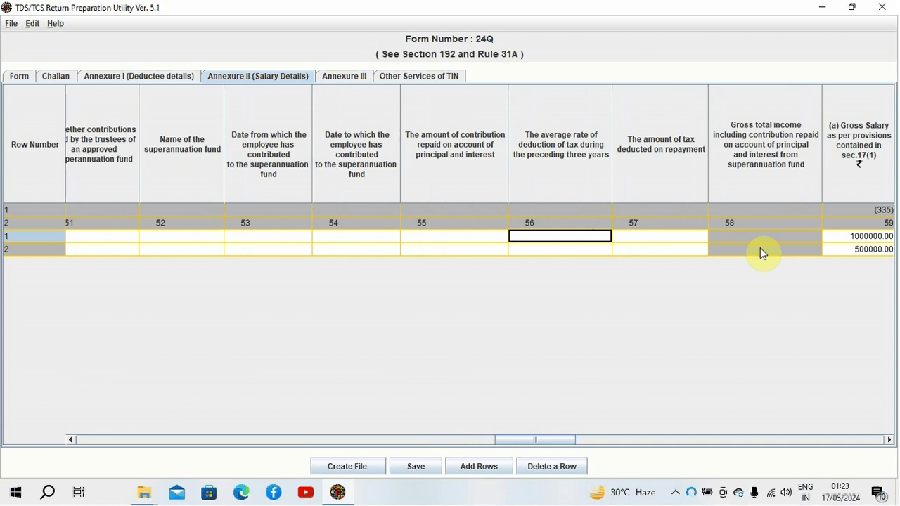
{"action": "key", "text": "Tab"}
{"action": "key", "text": "Tab"}
{"action": "key", "text": "Tab"}
{"action": "key", "text": "Tab"}
{"action": "key", "text": "Tab"}
{"action": "key", "text": "Tab"}
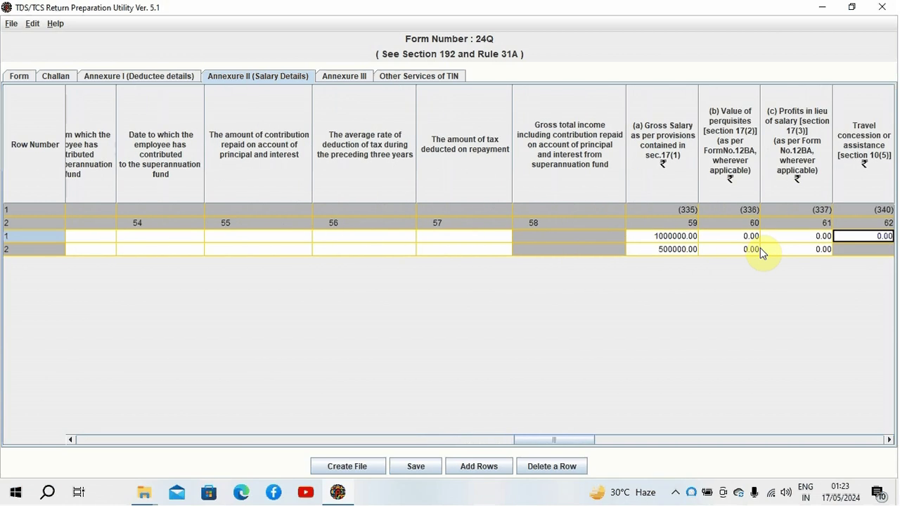
Step: Leave row 1's perquisites through leave encashment at 0.00 and reach house rent allowance of 120000
{"action": "key", "text": "shift+Tab"}
{"action": "key", "text": "shift+Tab"}
{"action": "key", "text": "shift+Tab"}
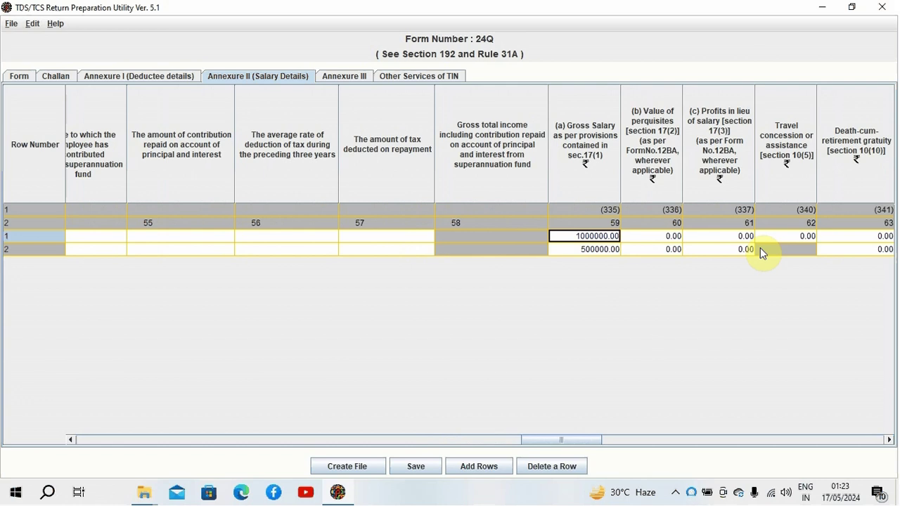
{"action": "key", "text": "Tab"}
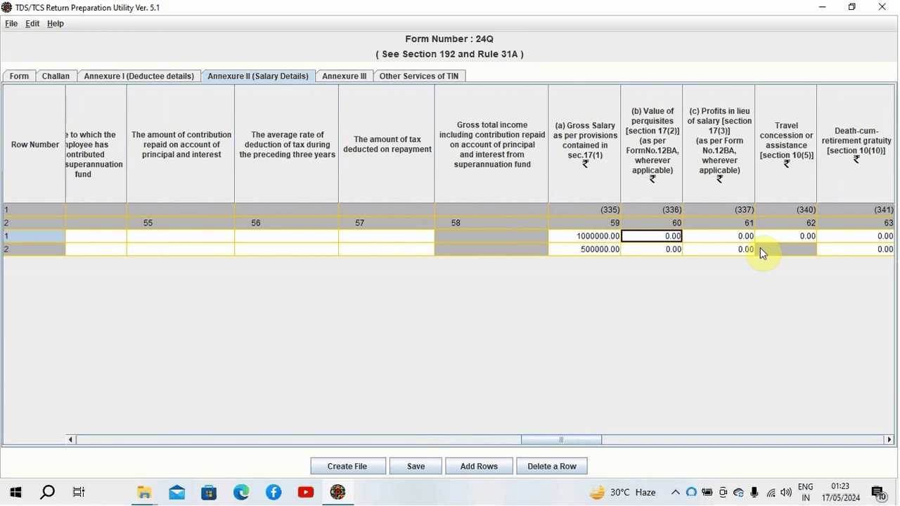
{"action": "key", "text": "Tab"}
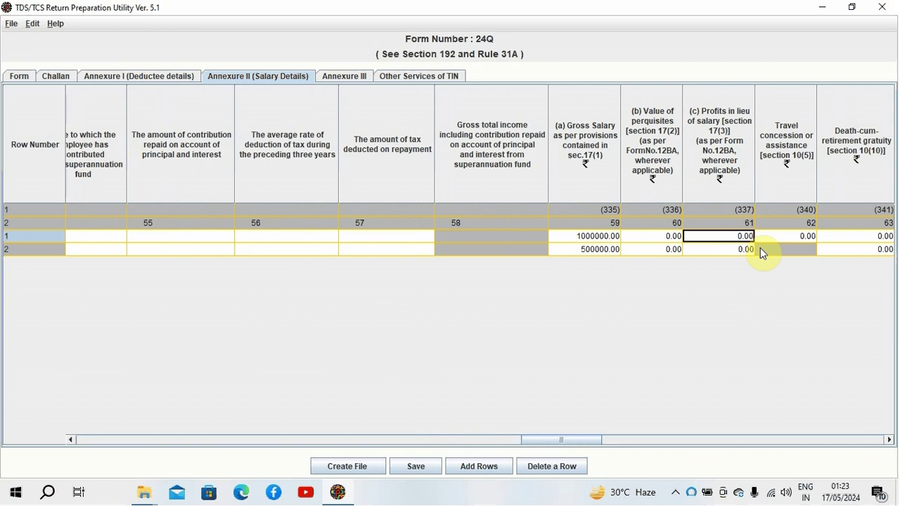
{"action": "key", "text": "Tab"}
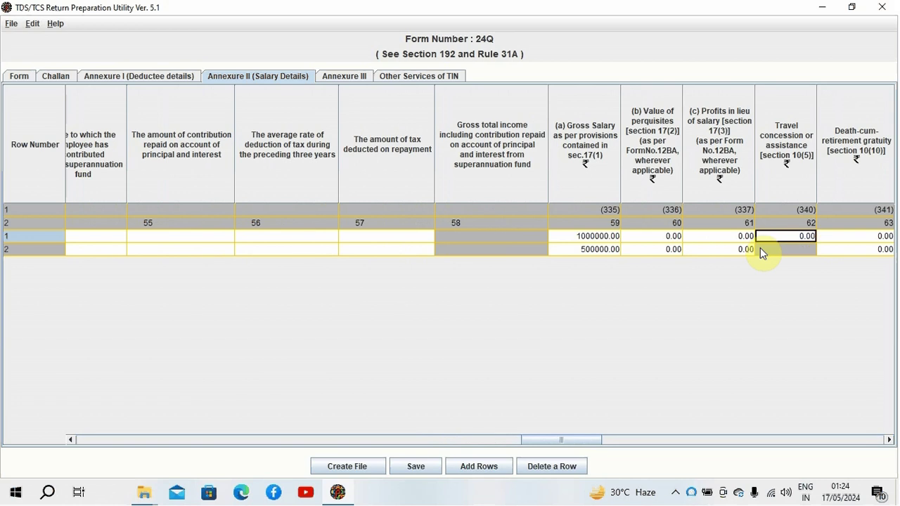
{"action": "key", "text": "Tab"}
{"action": "key", "text": "Tab"}
{"action": "key", "text": "Tab"}
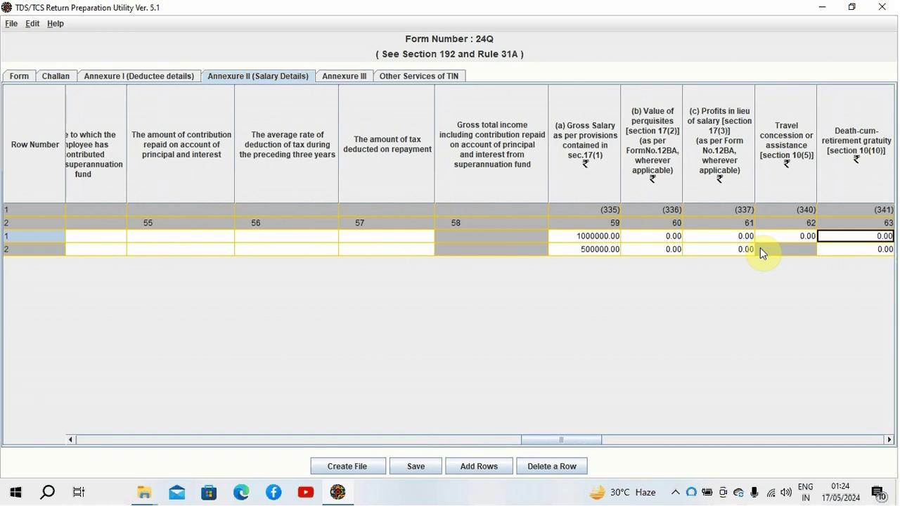
{"action": "key", "text": "shift+Tab"}
{"action": "key", "text": "shift+Tab"}
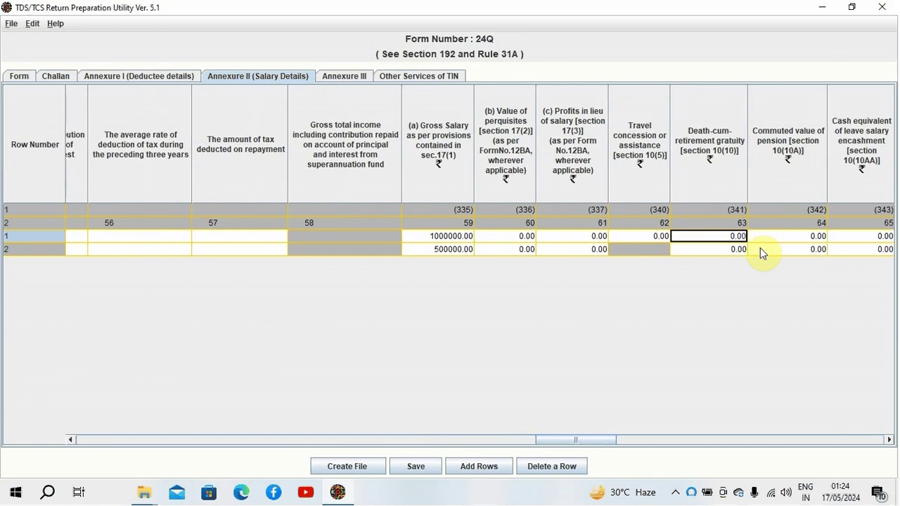
{"action": "key", "text": "Tab"}
{"action": "key", "text": "Tab"}
{"action": "key", "text": "Tab"}
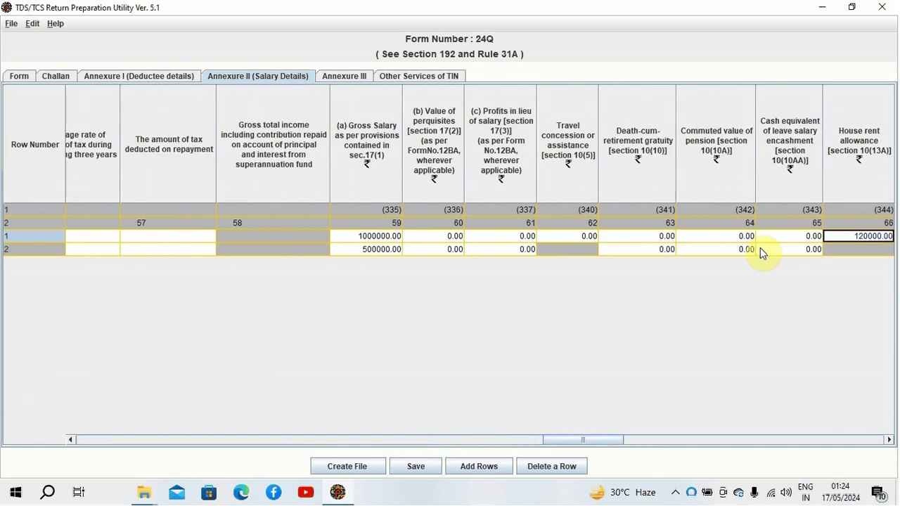
{"action": "key", "text": "Tab"}
{"action": "key", "text": "shift+Tab"}
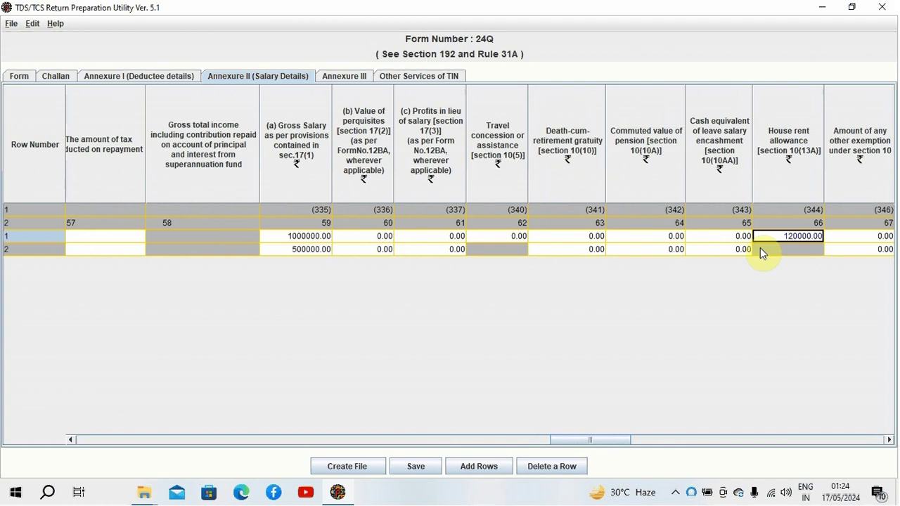
Step: Commit the 120000.00 HRA and confirm row 1's total section 10 exemption reads 120000.00
{"action": "key", "text": "Tab"}
{"action": "key", "text": "Tab"}
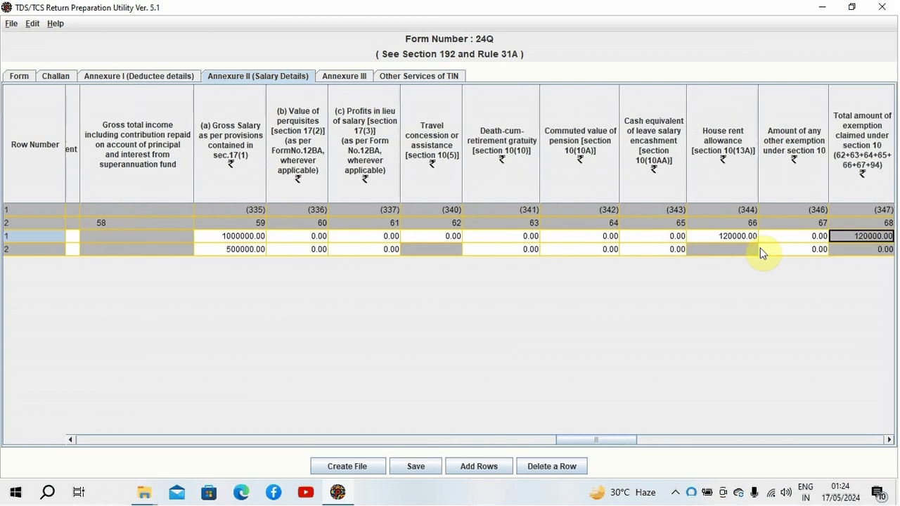
{"action": "key", "text": "Right"}
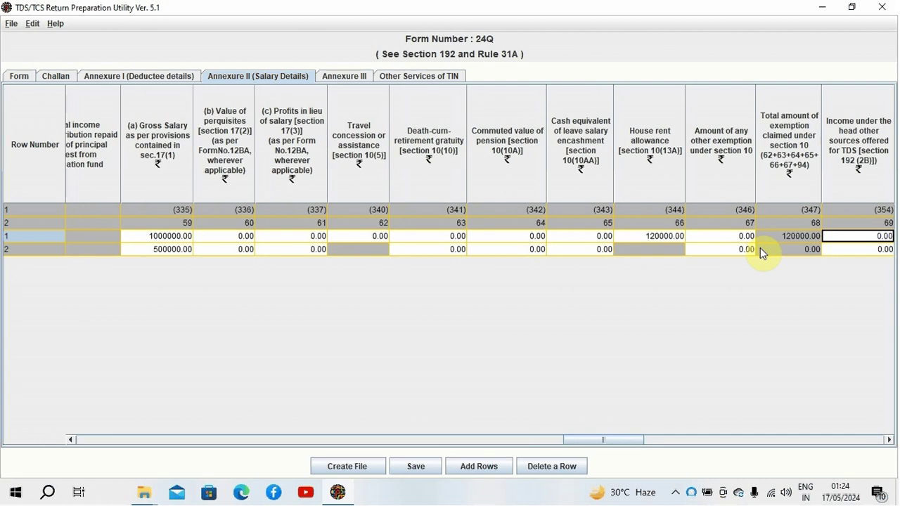
{"action": "key", "text": "Left"}
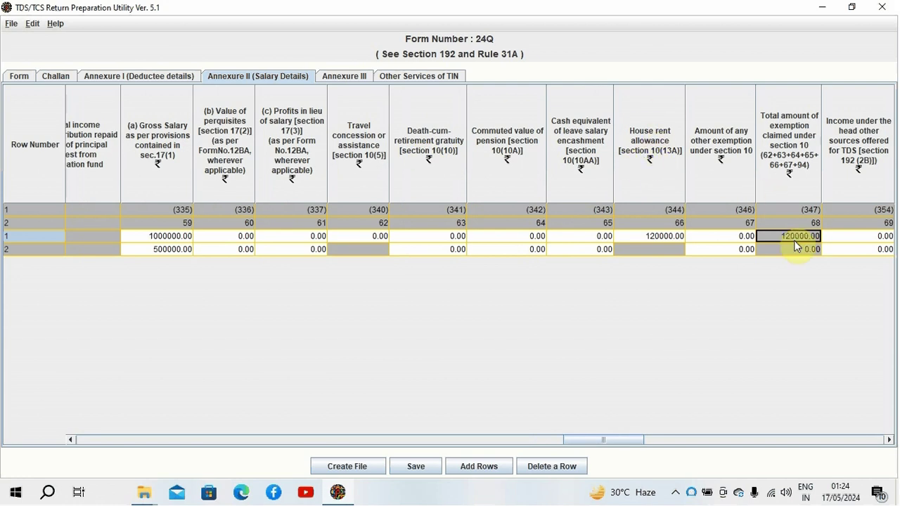
{"action": "key", "text": "Right"}
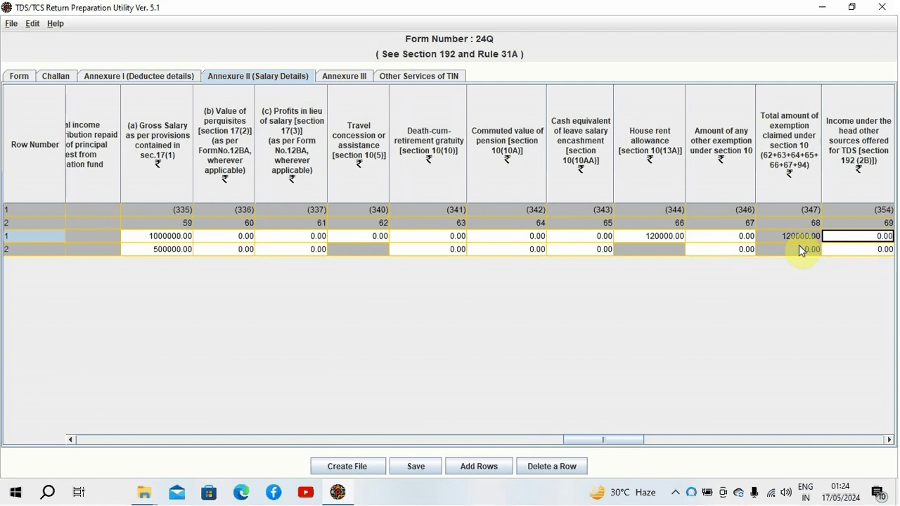
{"action": "scroll", "coordinate": [802, 251], "scroll_direction": "right", "scroll_amount": 1}
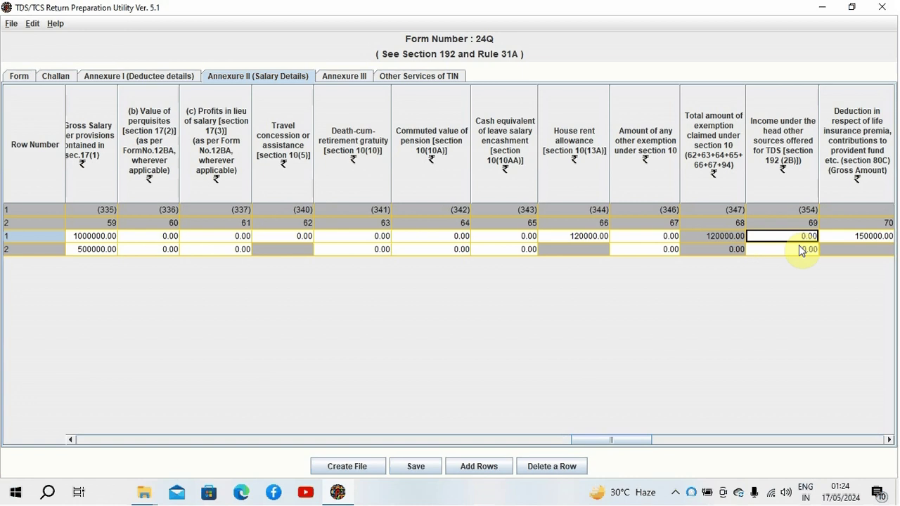
Step: Confirm row 1's section 80C gross and deductible amounts of 150000.00
{"action": "key", "text": "Right"}
{"action": "key", "text": "Right"}
{"action": "key", "text": "Right"}
{"action": "key", "text": "Right"}
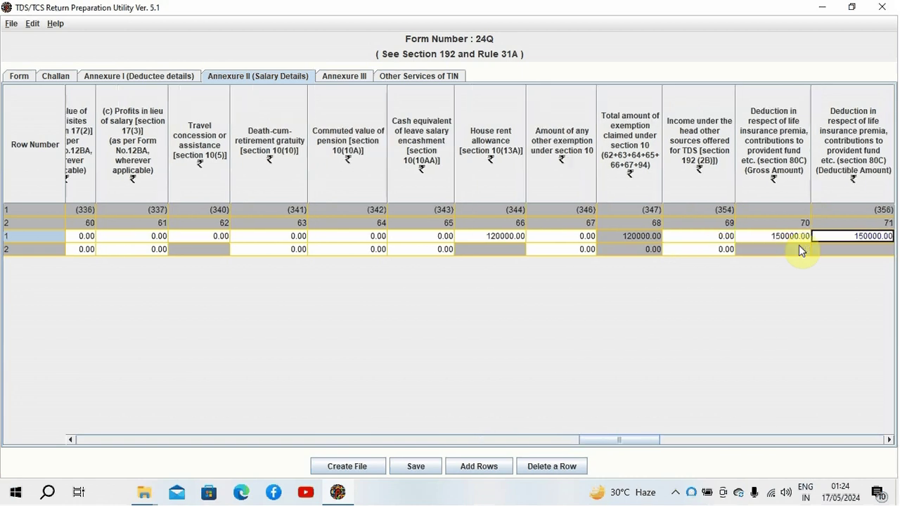
{"action": "key", "text": "Left"}
{"action": "key", "text": "Left"}
{"action": "key", "text": "Left"}
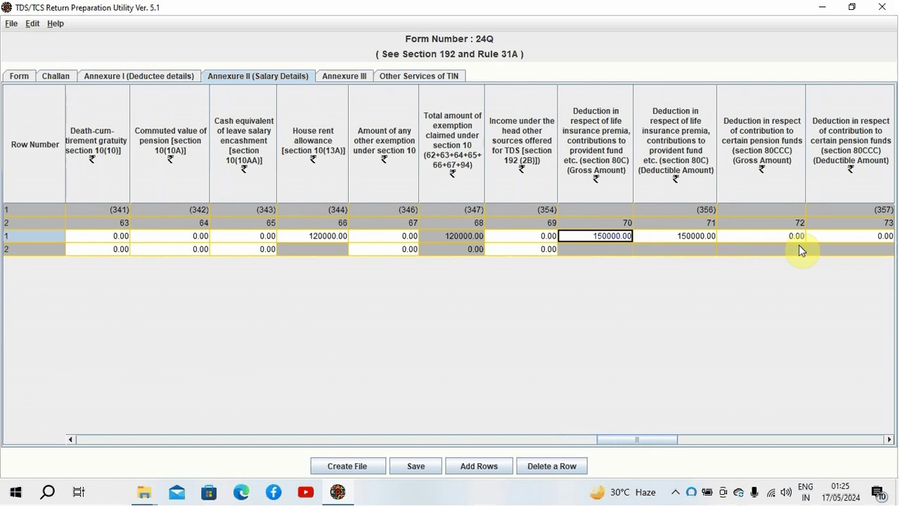
{"action": "key", "text": "Right"}
{"action": "key", "text": "Left"}
{"action": "key", "text": "Right"}
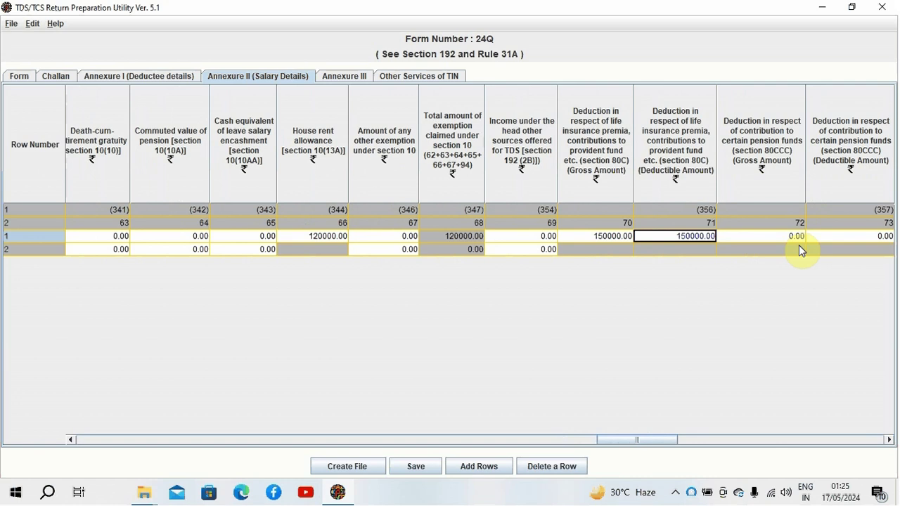
Step: Leave 80CCC, 80CCD(1), 80CCD(1B) and 80CCD(2) at 0.00, reaching 80D gross of 25000.00
{"action": "key", "text": "Right"}
{"action": "key", "text": "Right"}
{"action": "key", "text": "Left"}
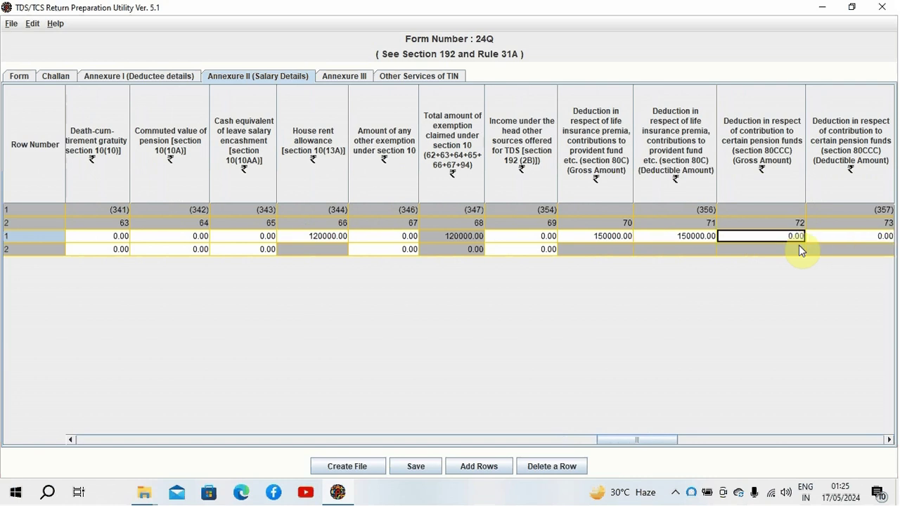
{"action": "key", "text": "Right"}
{"action": "key", "text": "Right"}
{"action": "key", "text": "Right"}
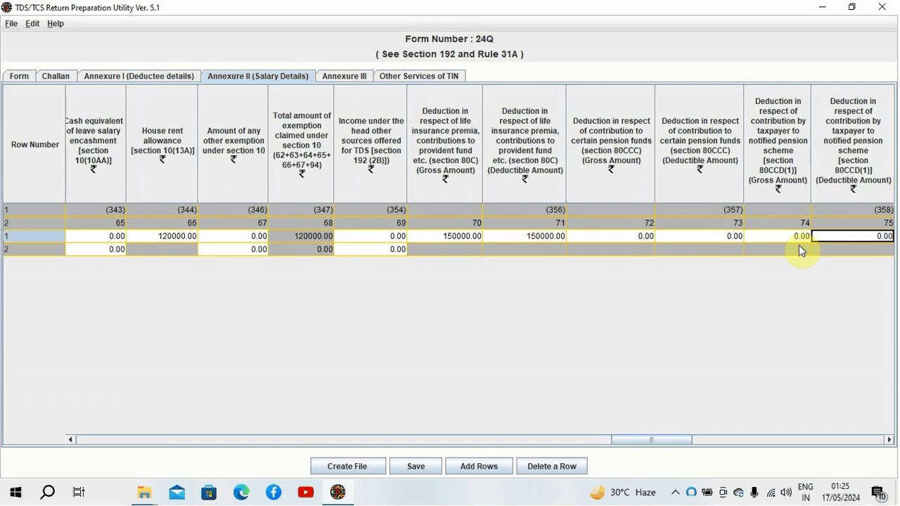
{"action": "key", "text": "Left"}
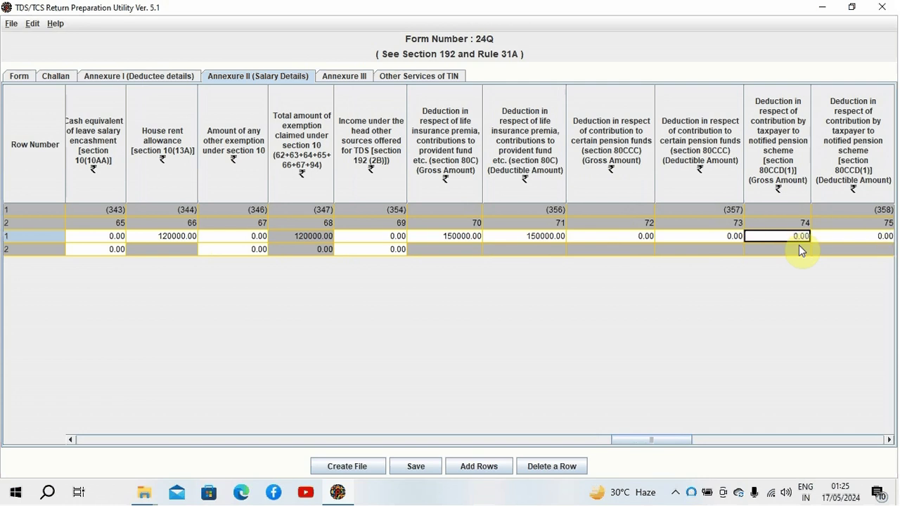
{"action": "key", "text": "Right"}
{"action": "key", "text": "Right"}
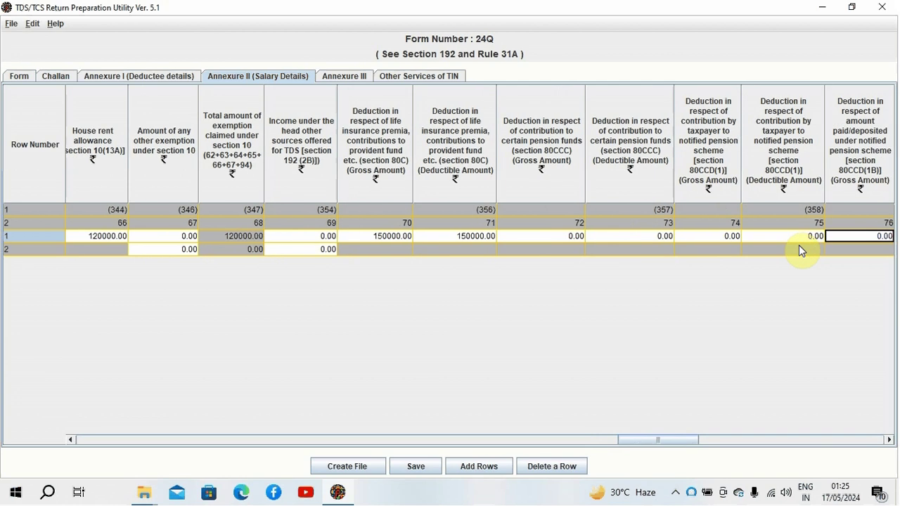
{"action": "key", "text": "Left"}
{"action": "key", "text": "Left"}
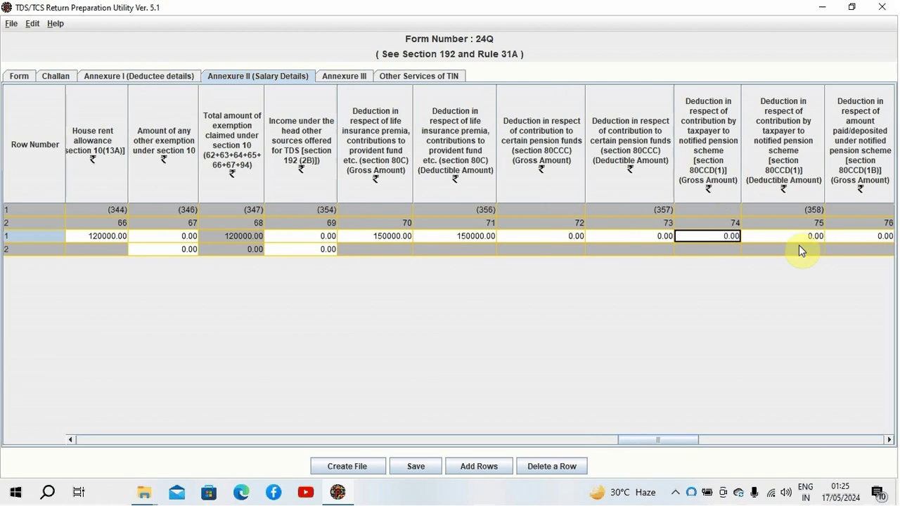
{"action": "key", "text": "Right"}
{"action": "key", "text": "Right"}
{"action": "key", "text": "Right"}
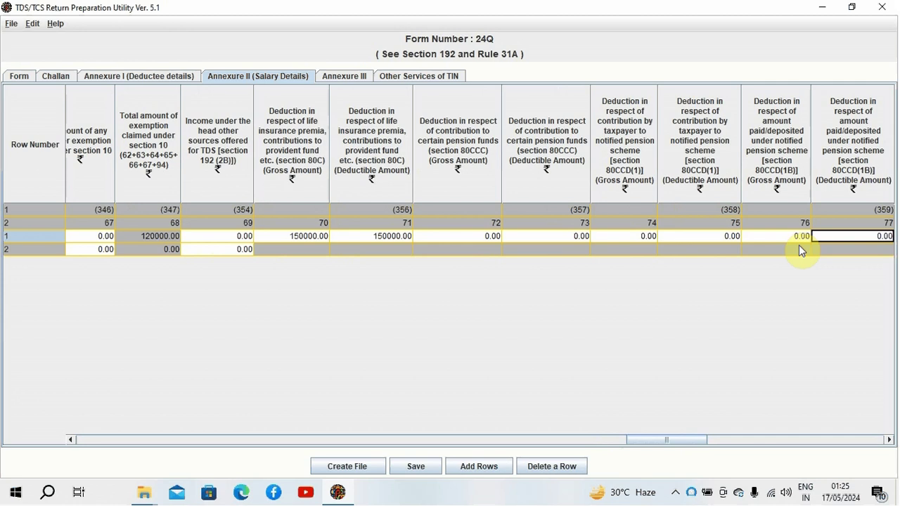
{"action": "key", "text": "Right"}
{"action": "key", "text": "Left"}
{"action": "key", "text": "Left"}
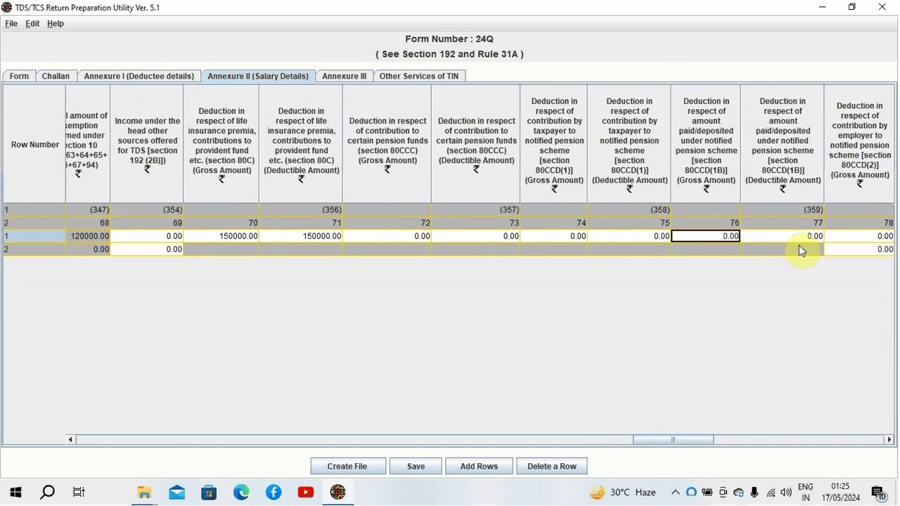
{"action": "key", "text": "Right"}
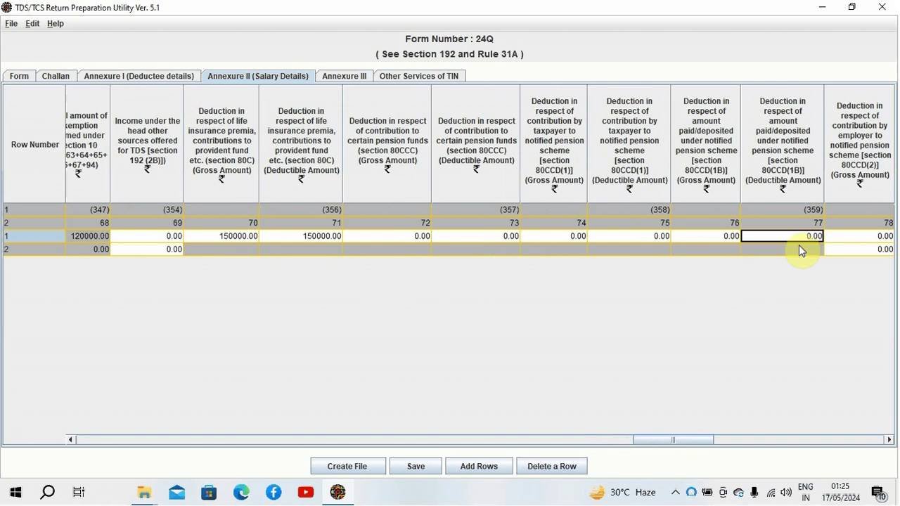
{"action": "key", "text": "Right"}
{"action": "key", "text": "Right"}
{"action": "key", "text": "Right"}
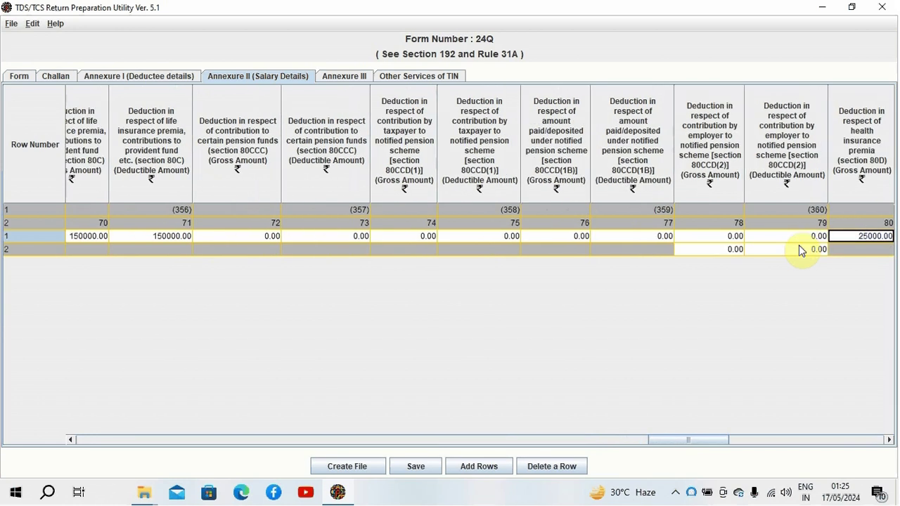
{"action": "key", "text": "Right"}
{"action": "key", "text": "Left"}
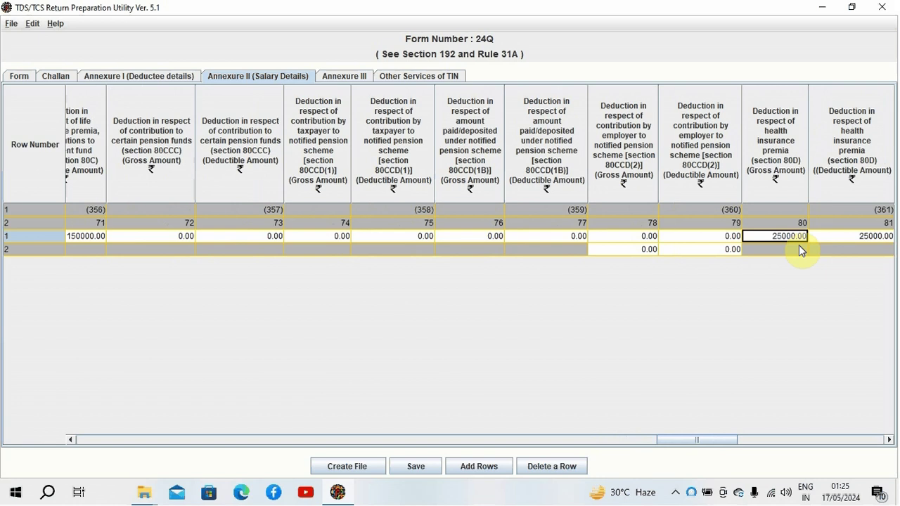
{"action": "key", "text": "Right"}
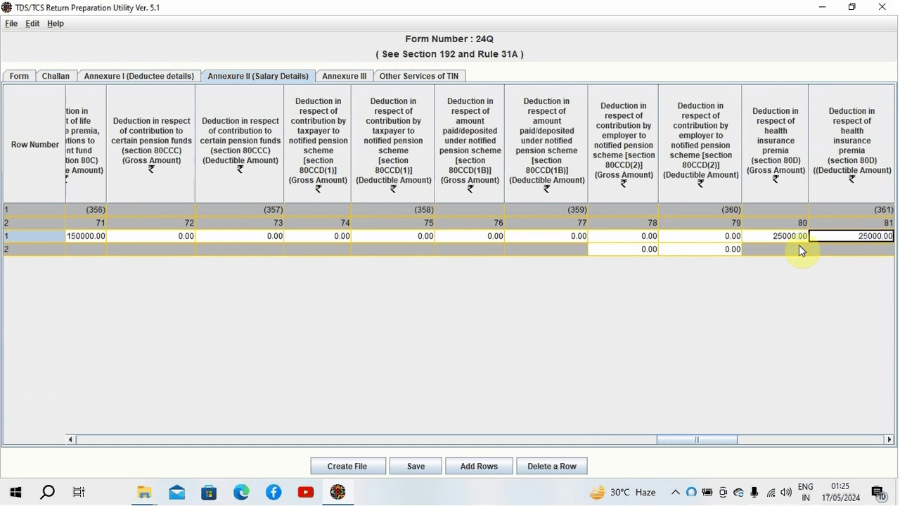
{"action": "key", "text": "Right"}
{"action": "key", "text": "Right"}
{"action": "key", "text": "Right"}
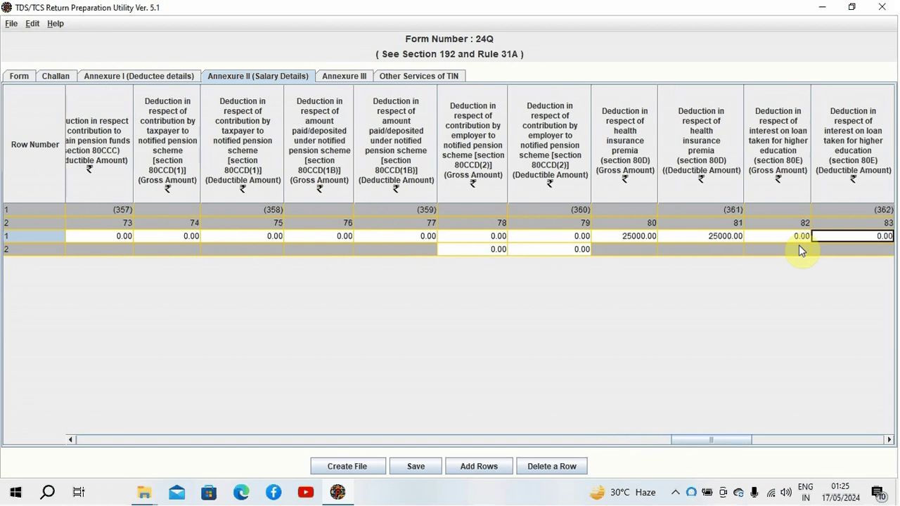
{"action": "key", "text": "Left"}
{"action": "key", "text": "Left"}
{"action": "key", "text": "Left"}
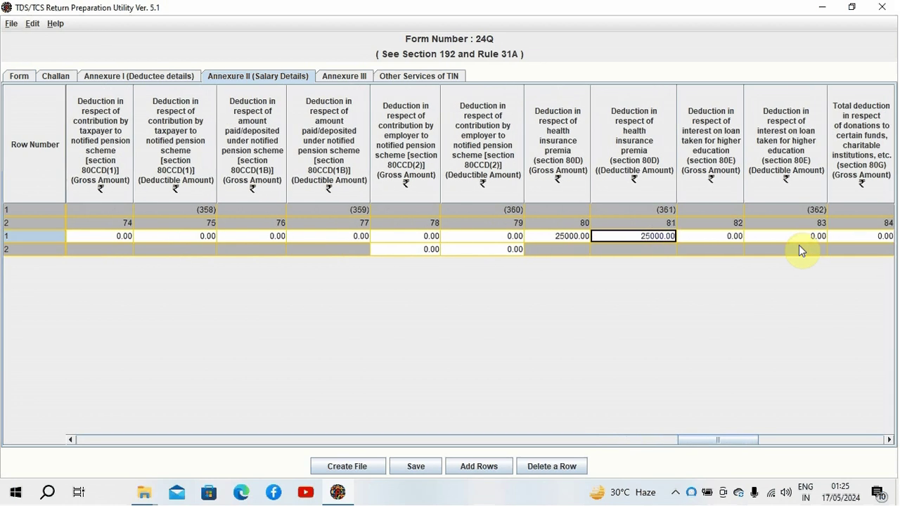
{"action": "key", "text": "Right"}
{"action": "key", "text": "Right"}
{"action": "key", "text": "Right"}
{"action": "key", "text": "Right"}
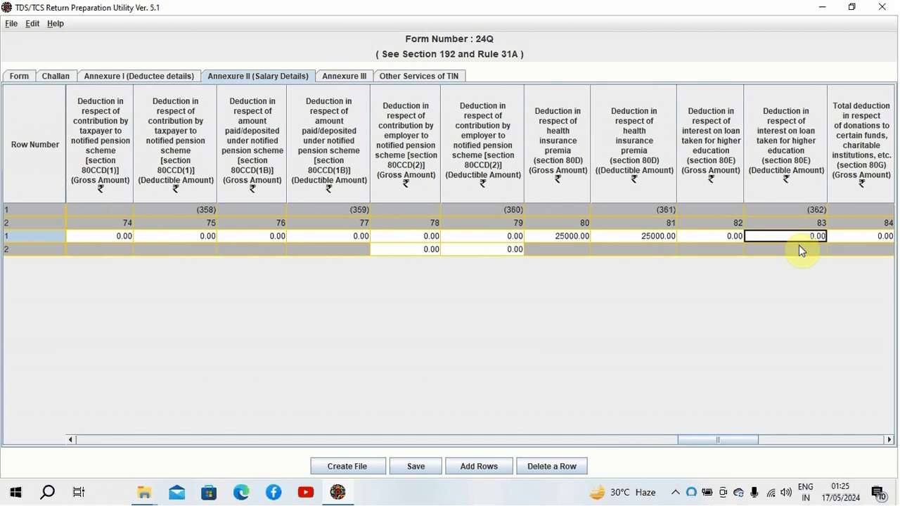
{"action": "key", "text": "Left"}
{"action": "key", "text": "Left"}
{"action": "key", "text": "Left"}
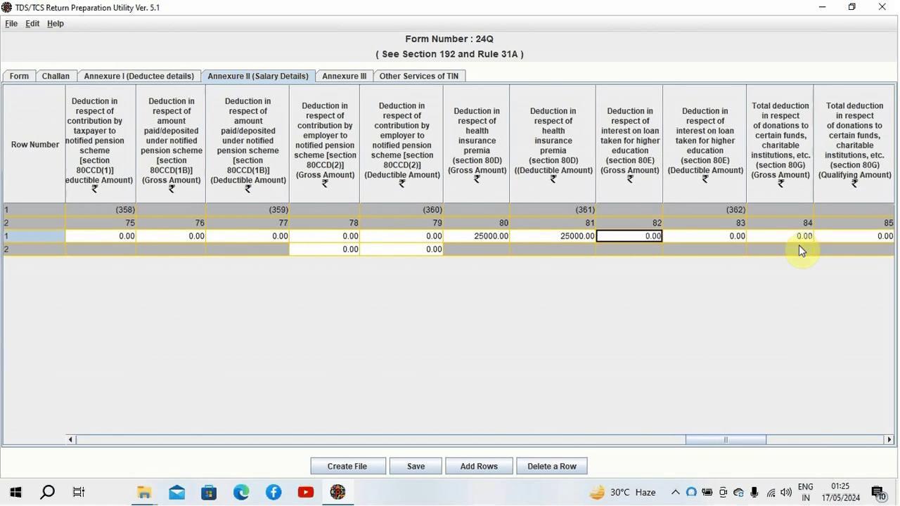
{"action": "key", "text": "Right"}
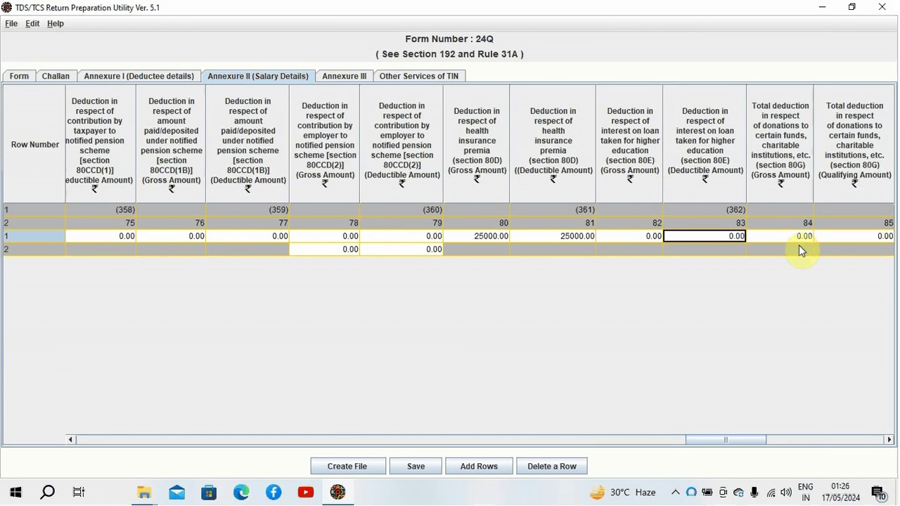
{"action": "key", "text": "Right"}
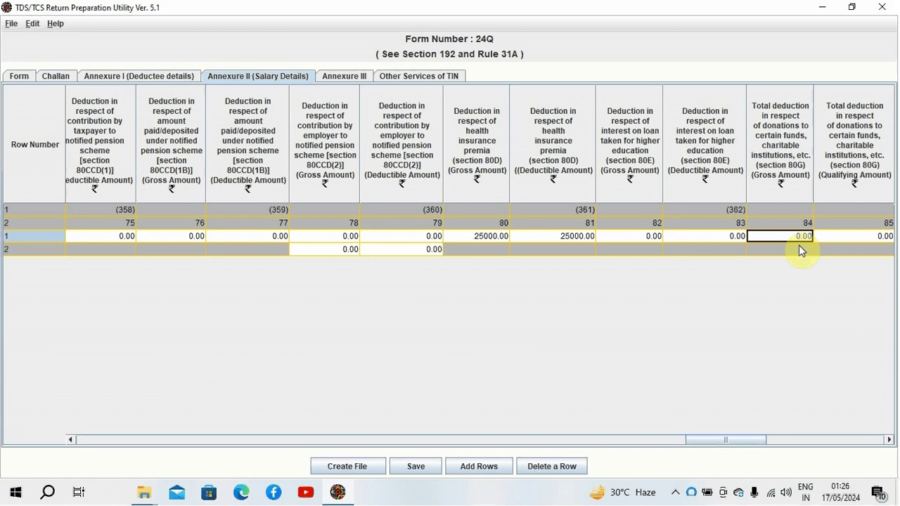
{"action": "key", "text": "Right"}
{"action": "key", "text": "Right"}
{"action": "key", "text": "Right"}
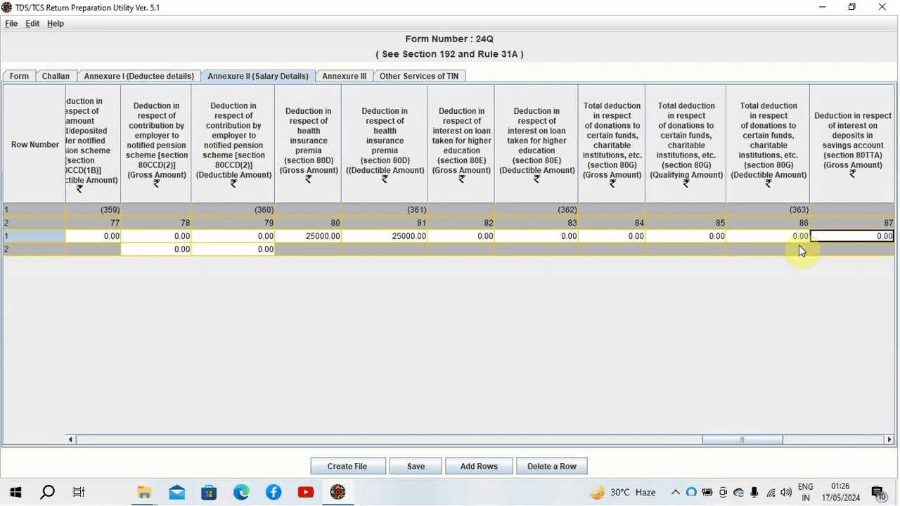
{"action": "key", "text": "Right"}
{"action": "key", "text": "Right"}
{"action": "key", "text": "Right"}
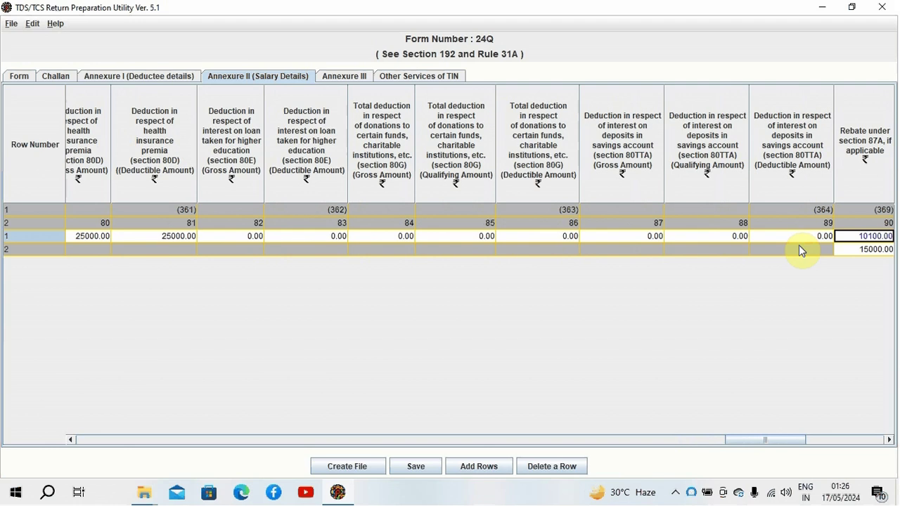
{"action": "key", "text": "Tab"}
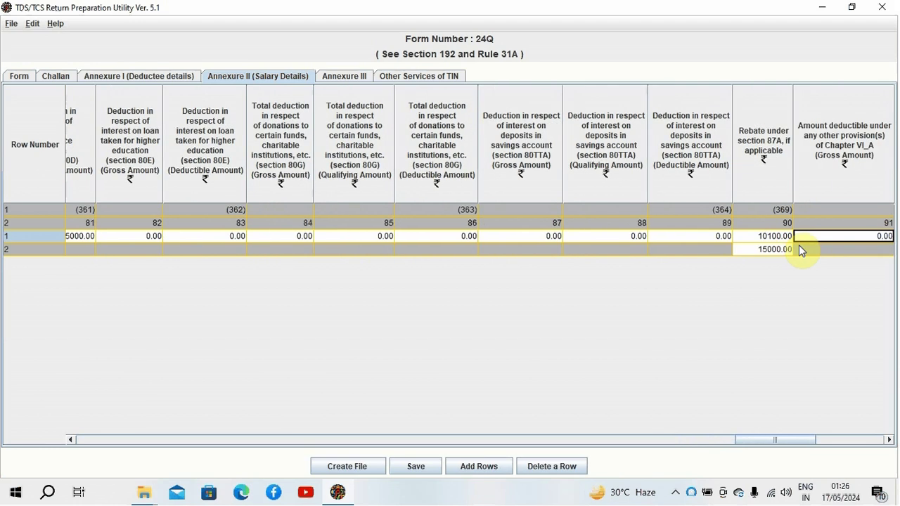
{"action": "key", "text": "Tab"}
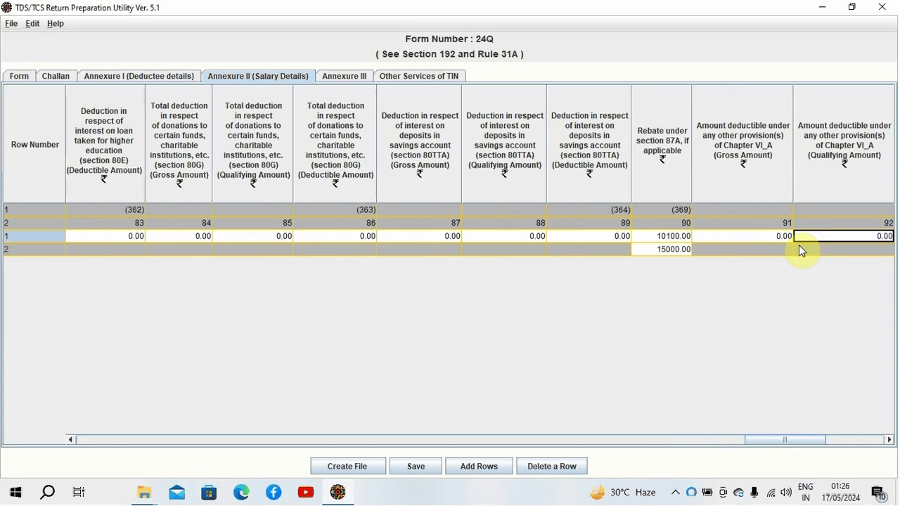
{"action": "key", "text": "Tab"}
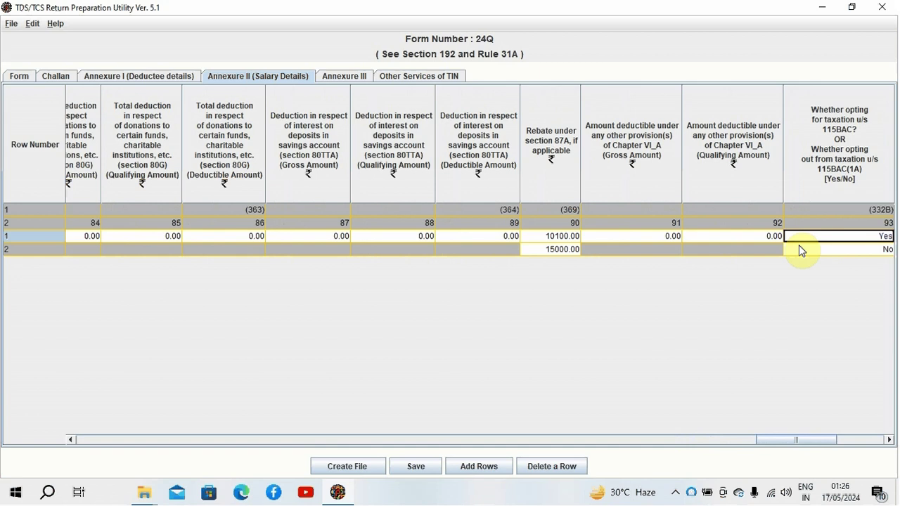
{"action": "key", "text": "Tab"}
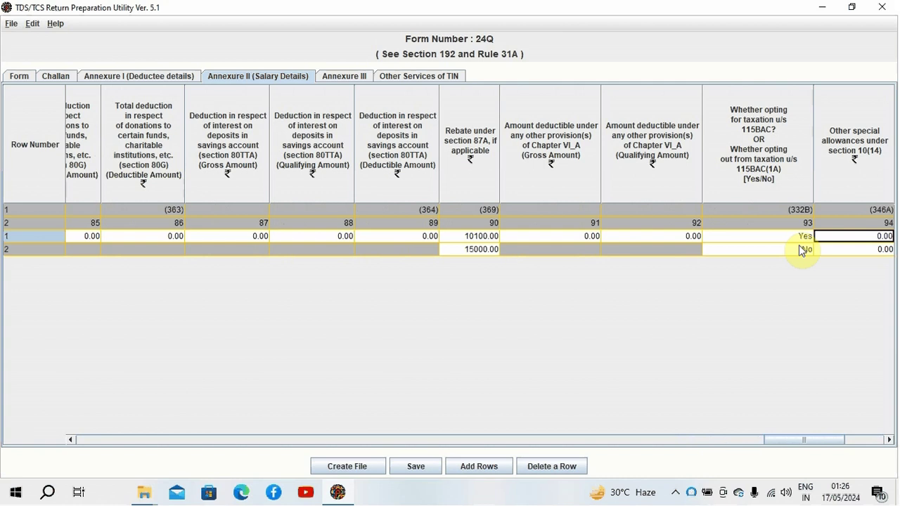
{"action": "key", "text": "Tab"}
{"action": "key", "text": "shift+Tab"}
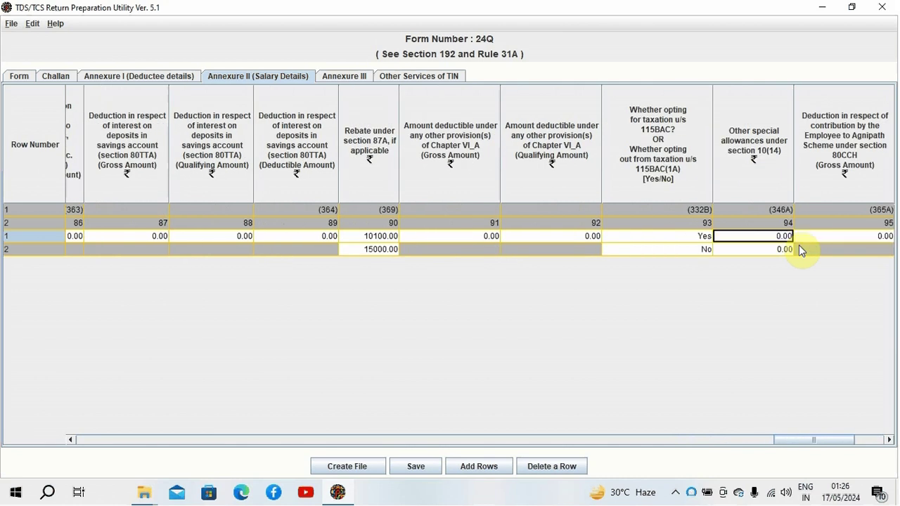
{"action": "key", "text": "Tab"}
{"action": "key", "text": "Tab"}
{"action": "key", "text": "shift+Tab"}
{"action": "key", "text": "Tab"}
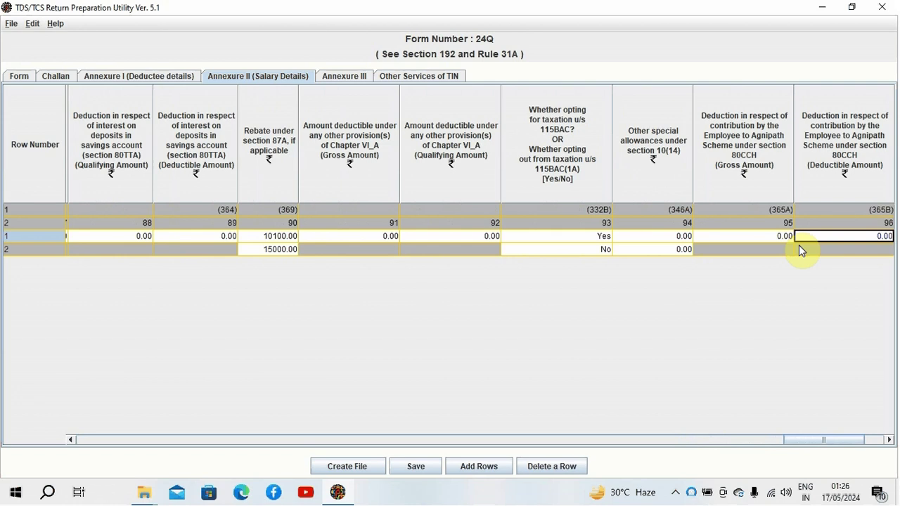
{"action": "key", "text": "Tab"}
{"action": "key", "text": "Tab"}
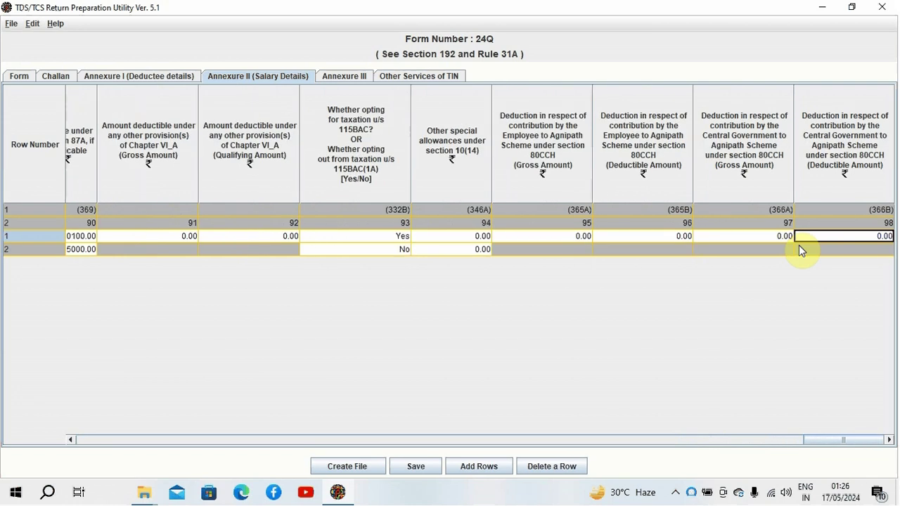
{"action": "key", "text": "shift+Tab"}
{"action": "key", "text": "shift+Tab"}
{"action": "key", "text": "shift+Tab"}
{"action": "key", "text": "shift+Tab"}
{"action": "key", "text": "shift+Tab"}
{"action": "key", "text": "shift+Tab"}
{"action": "key", "text": "shift+Tab"}
{"action": "key", "text": "shift+Tab"}
{"action": "key", "text": "shift+Tab"}
{"action": "key", "text": "shift+Tab"}
{"action": "key", "text": "shift+Tab"}
{"action": "key", "text": "shift+Tab"}
{"action": "key", "text": "shift+Tab"}
{"action": "key", "text": "shift+Tab"}
{"action": "key", "text": "shift+Tab"}
{"action": "key", "text": "shift+Tab"}
{"action": "key", "text": "shift+Tab"}
{"action": "key", "text": "shift+Tab"}
{"action": "key", "text": "shift+Tab"}
{"action": "key", "text": "shift+Tab"}
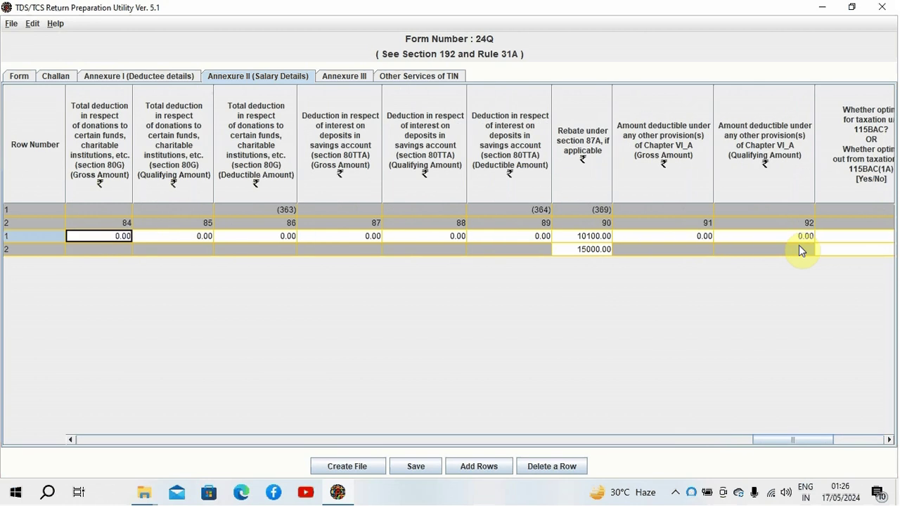
{"action": "key", "text": "shift+Tab"}
{"action": "key", "text": "shift+Tab"}
{"action": "key", "text": "shift+Tab"}
{"action": "key", "text": "shift+Tab"}
{"action": "key", "text": "shift+Tab"}
{"action": "key", "text": "shift+Tab"}
{"action": "key", "text": "shift+Tab"}
{"action": "key", "text": "shift+Tab"}
{"action": "key", "text": "shift+Tab"}
{"action": "key", "text": "shift+Tab"}
{"action": "key", "text": "shift+Tab"}
{"action": "key", "text": "shift+Tab"}
{"action": "key", "text": "shift+Tab"}
{"action": "key", "text": "shift+Tab"}
{"action": "key", "text": "shift+Tab"}
{"action": "key", "text": "shift+Tab"}
{"action": "key", "text": "shift+Tab"}
{"action": "key", "text": "shift+Tab"}
{"action": "key", "text": "shift+Tab"}
{"action": "key", "text": "shift+Tab"}
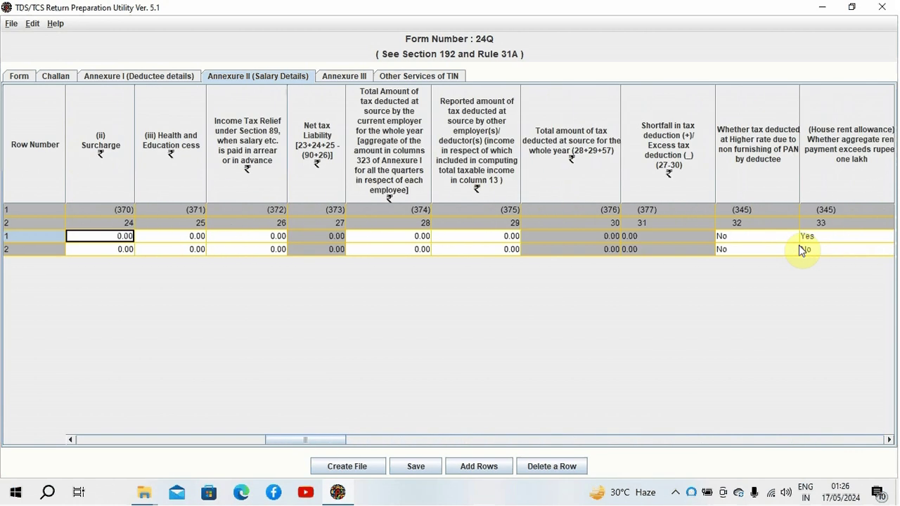
{"action": "key", "text": "shift+Tab"}
{"action": "key", "text": "shift+Tab"}
{"action": "key", "text": "shift+Tab"}
{"action": "key", "text": "shift+Tab"}
{"action": "key", "text": "shift+Tab"}
{"action": "key", "text": "shift+Tab"}
{"action": "key", "text": "shift+Tab"}
{"action": "key", "text": "Down"}
{"action": "key", "text": "Tab"}
{"action": "key", "text": "Tab"}
{"action": "key", "text": "Tab"}
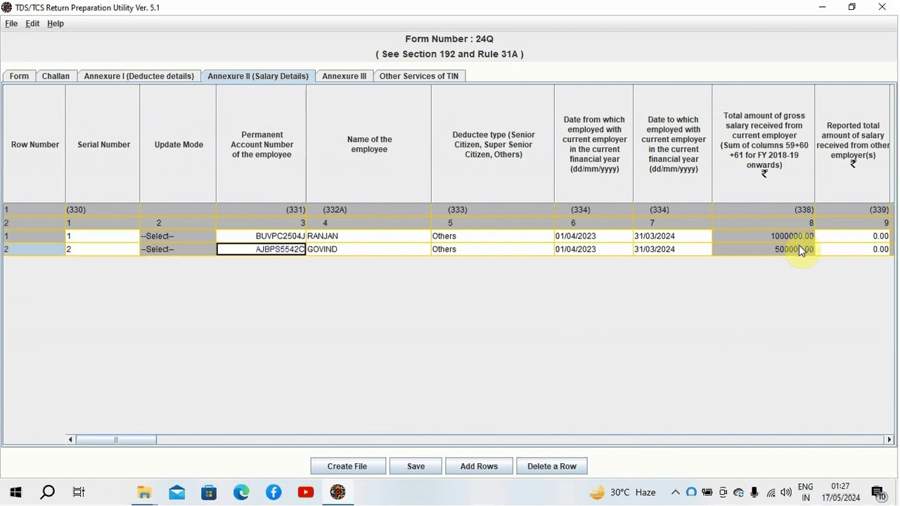
{"action": "key", "text": "Tab"}
{"action": "key", "text": "Tab"}
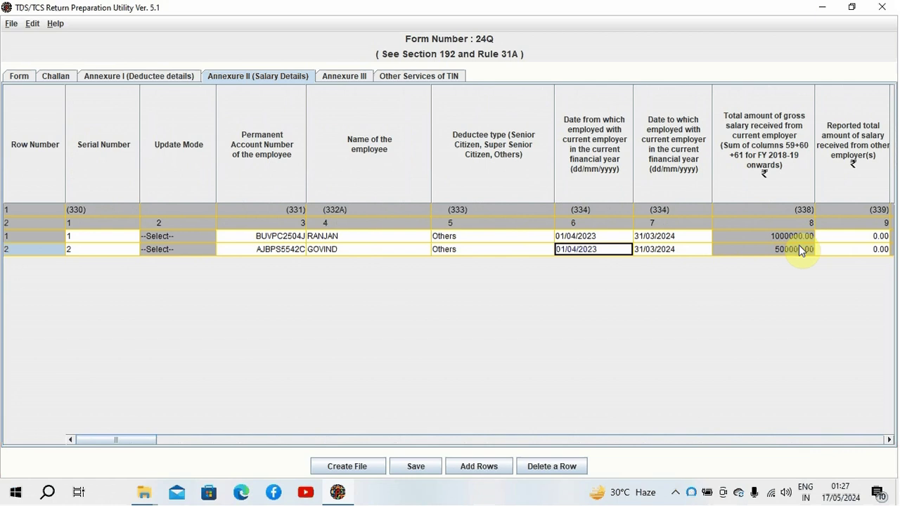
{"action": "key", "text": "shift+Tab"}
{"action": "key", "text": "Tab"}
{"action": "key", "text": "Tab"}
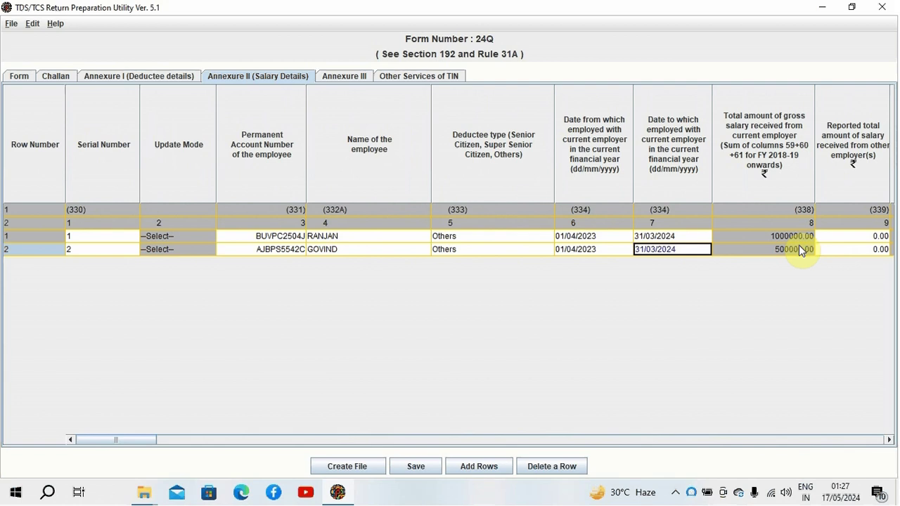
{"action": "key", "text": "Tab"}
{"action": "key", "text": "Tab"}
{"action": "key", "text": "shift+Tab"}
{"action": "key", "text": "Tab"}
{"action": "key", "text": "Tab"}
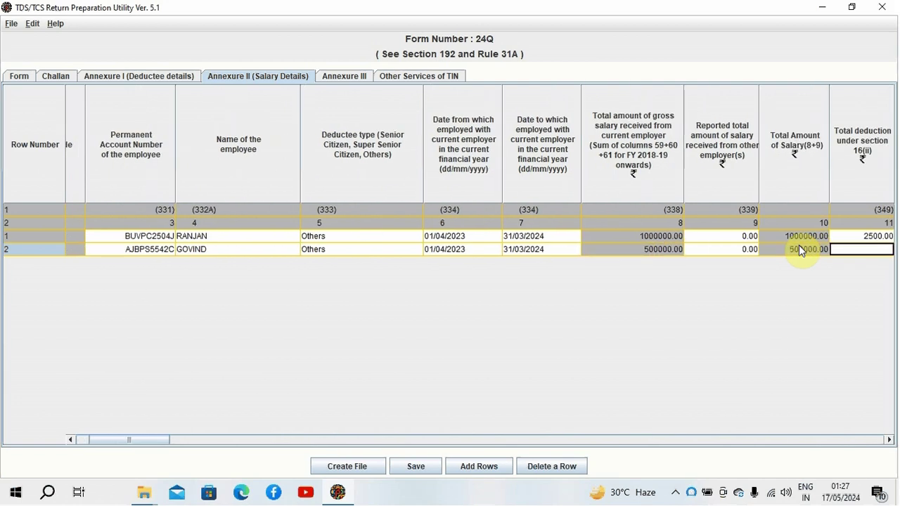
{"action": "key", "text": "Right"}
{"action": "key", "text": "Right"}
{"action": "key", "text": "Right"}
{"action": "key", "text": "Right"}
{"action": "key", "text": "Left"}
{"action": "key", "text": "Left"}
{"action": "key", "text": "Left"}
{"action": "key", "text": "Left"}
{"action": "key", "text": "Left"}
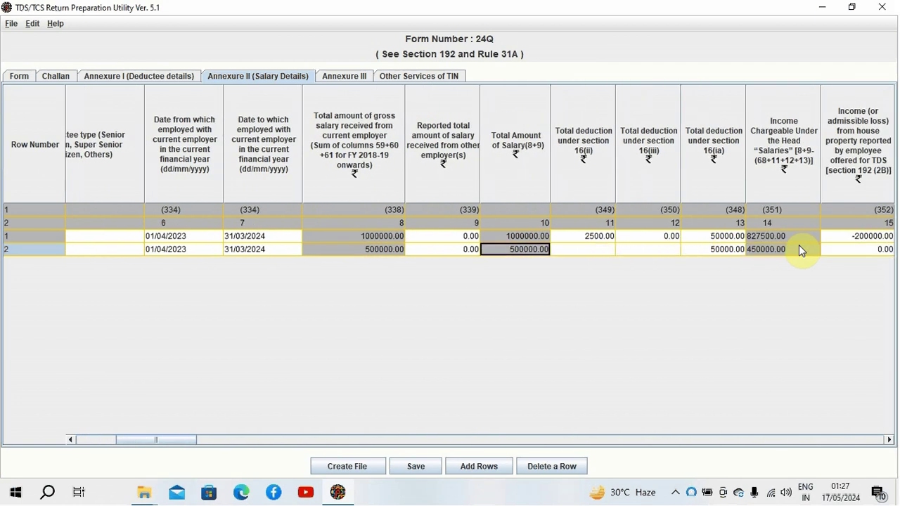
{"action": "key", "text": "Right"}
{"action": "key", "text": "Right"}
{"action": "key", "text": "Right"}
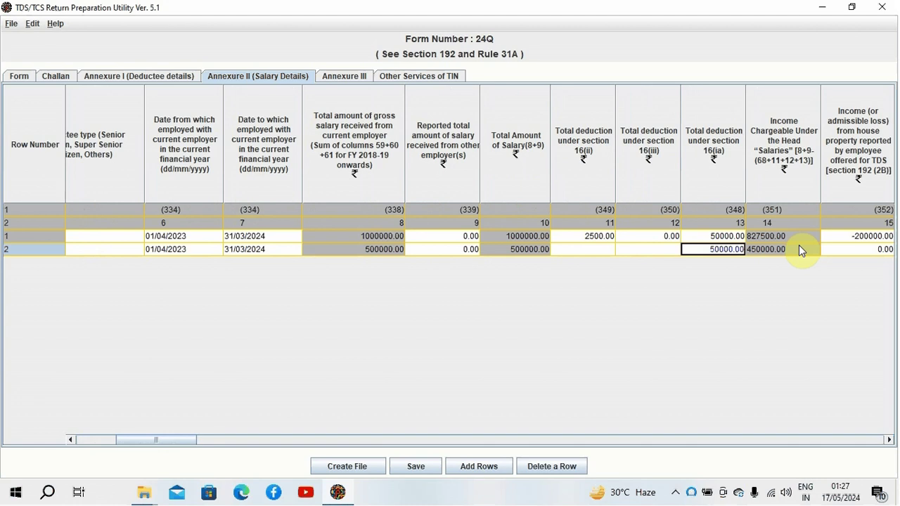
{"action": "key", "text": "Right"}
{"action": "key", "text": "Right"}
{"action": "key", "text": "Right"}
{"action": "key", "text": "Right"}
{"action": "key", "text": "Left"}
{"action": "key", "text": "Left"}
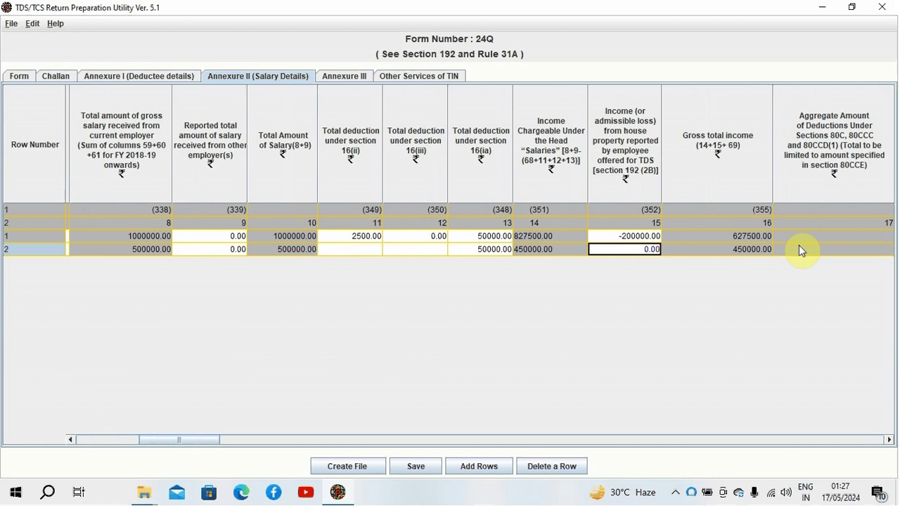
{"action": "double_click", "coordinate": [635, 251]}
{"action": "key", "text": "Tab"}
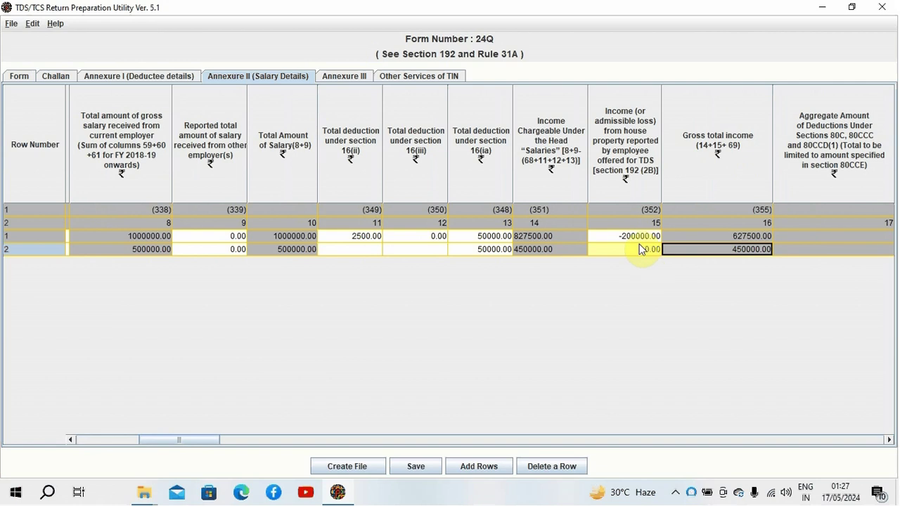
{"action": "double_click", "coordinate": [639, 247]}
{"action": "key", "text": "Tab"}
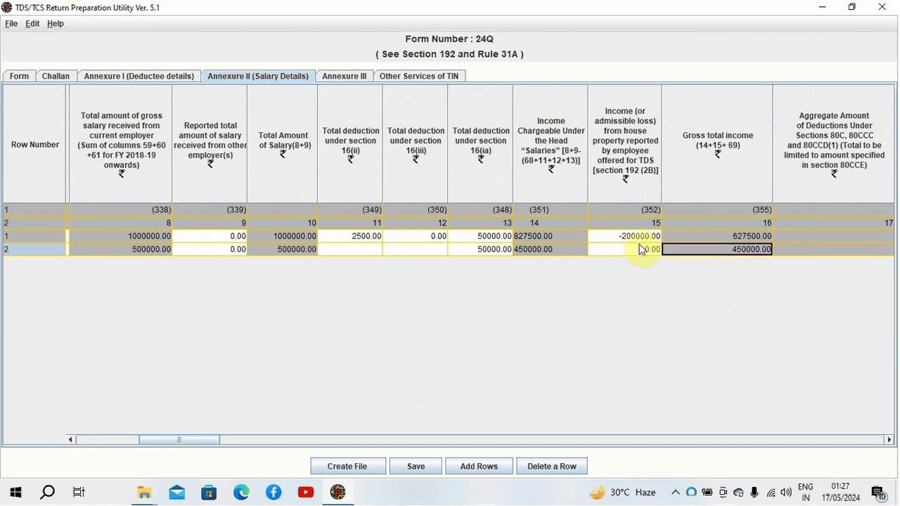
{"action": "key", "text": "Tab"}
{"action": "key", "text": "Tab"}
{"action": "key", "text": "Tab"}
{"action": "key", "text": "Tab"}
{"action": "key", "text": "Tab"}
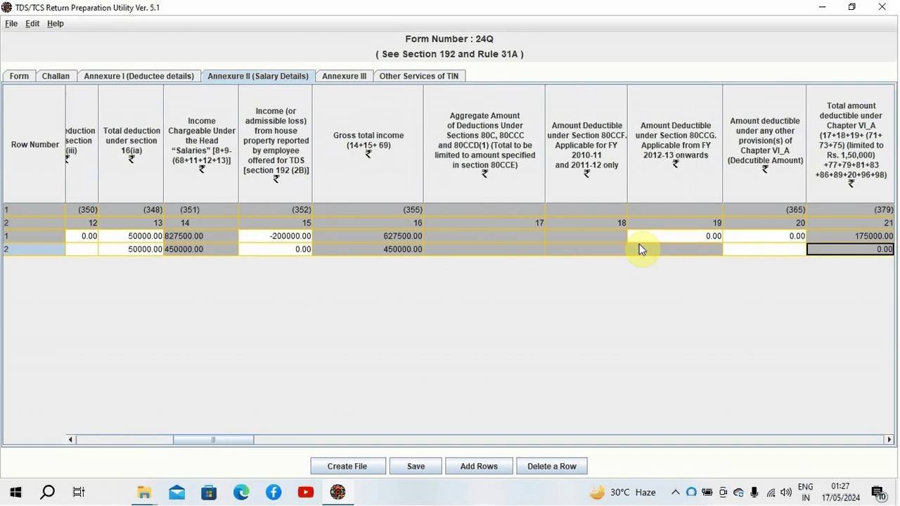
{"action": "key", "text": "Tab"}
{"action": "key", "text": "Tab"}
{"action": "key", "text": "Tab"}
{"action": "key", "text": "Tab"}
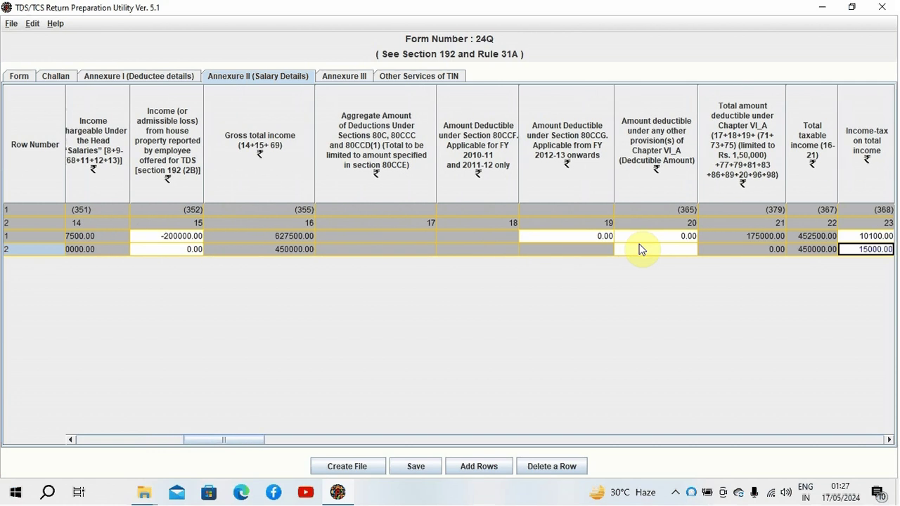
{"action": "key", "text": "shift+Tab"}
{"action": "key", "text": "shift+Tab"}
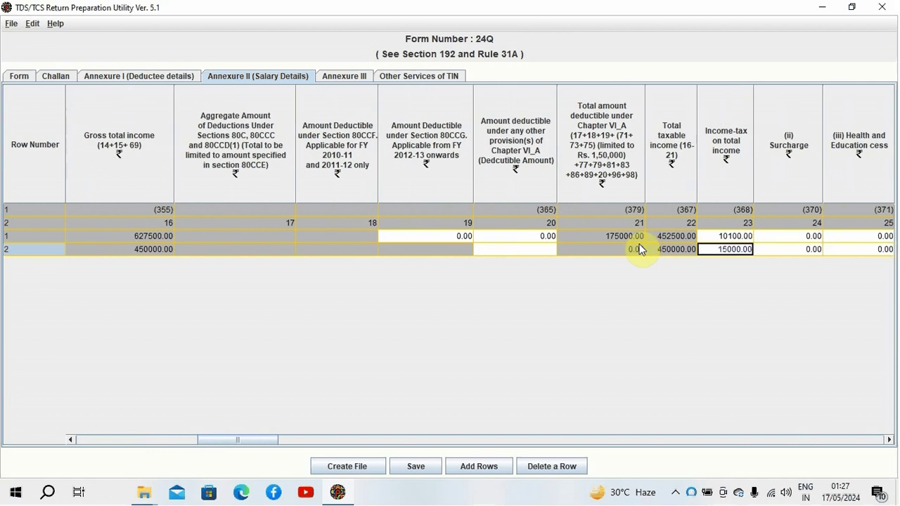
{"action": "key", "text": "shift+Tab"}
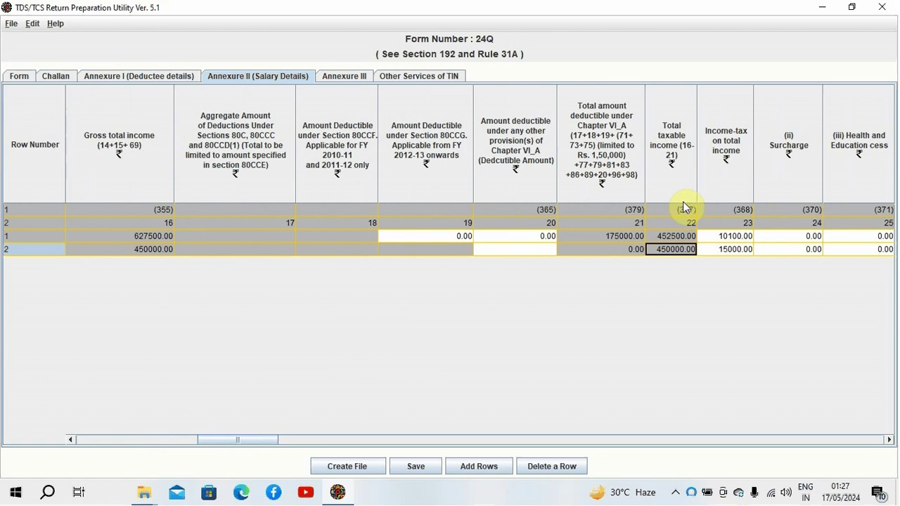
{"action": "key", "text": "Tab"}
{"action": "key", "text": "Tab"}
{"action": "key", "text": "Tab"}
{"action": "key", "text": "Tab"}
{"action": "key", "text": "Tab"}
{"action": "key", "text": "Tab"}
{"action": "key", "text": "Tab"}
{"action": "key", "text": "Tab"}
{"action": "key", "text": "Tab"}
{"action": "key", "text": "Tab"}
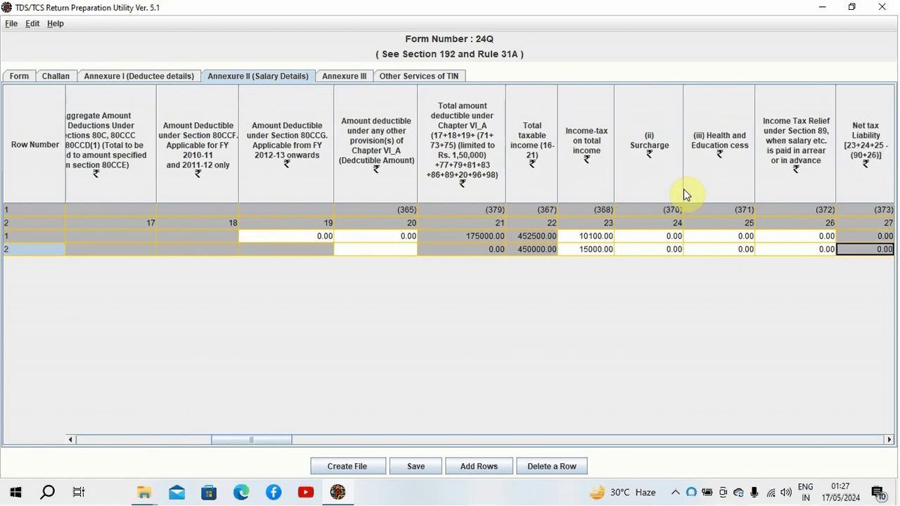
{"action": "key", "text": "Tab"}
{"action": "key", "text": "Tab"}
{"action": "key", "text": "Tab"}
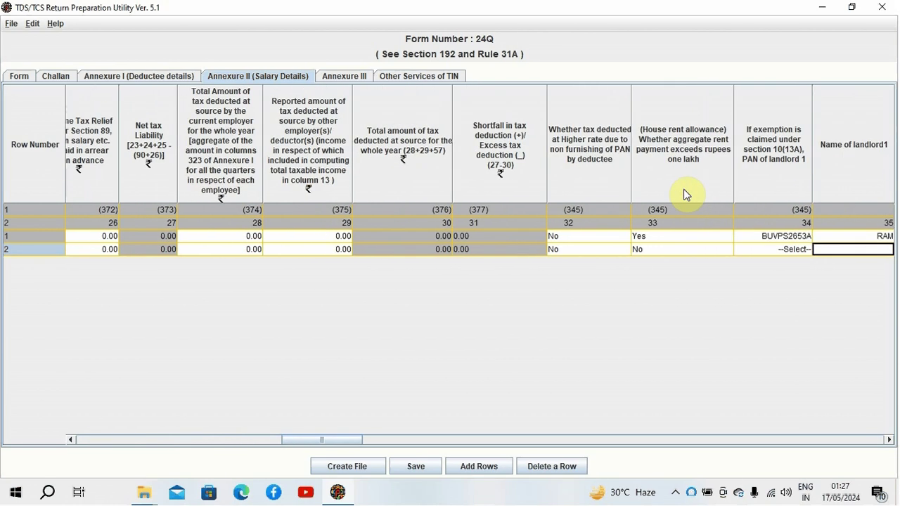
{"action": "key", "text": "Tab"}
{"action": "key", "text": "Tab"}
{"action": "key", "text": "shift+Tab"}
{"action": "key", "text": "shift+Tab"}
{"action": "key", "text": "shift+Tab"}
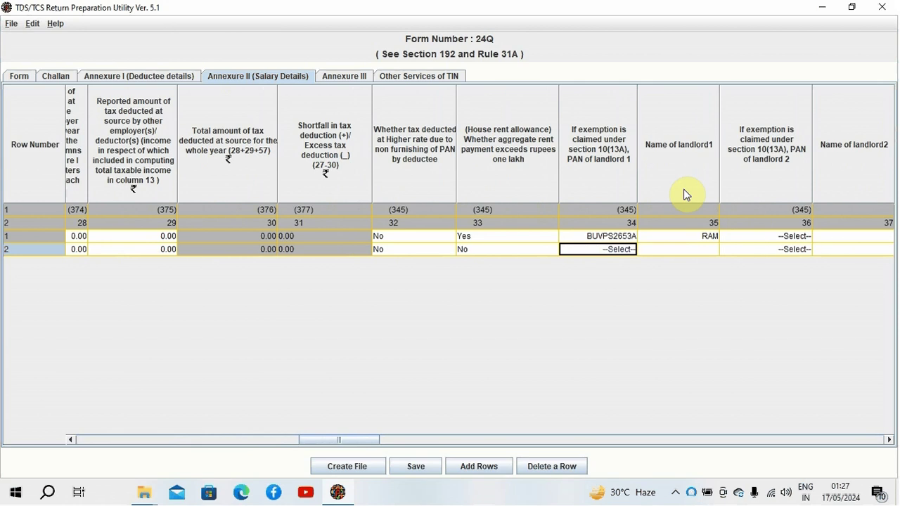
{"action": "key", "text": "shift+Tab"}
{"action": "key", "text": "Tab"}
{"action": "key", "text": "Tab"}
{"action": "key", "text": "Tab"}
{"action": "key", "text": "Tab"}
{"action": "key", "text": "Tab"}
{"action": "key", "text": "Tab"}
{"action": "key", "text": "Tab"}
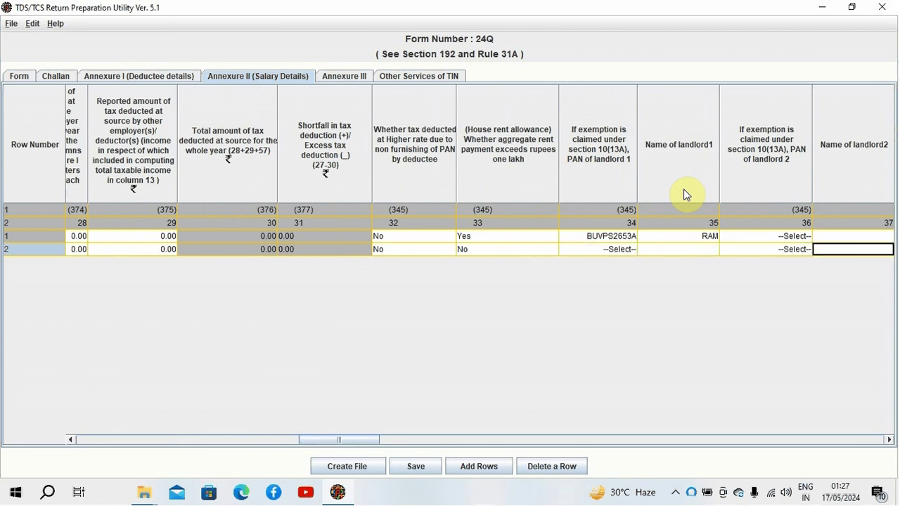
{"action": "key", "text": "shift+Tab"}
{"action": "key", "text": "shift+Tab"}
{"action": "key", "text": "shift+Tab"}
{"action": "key", "text": "shift+Tab"}
{"action": "key", "text": "shift+Tab"}
{"action": "key", "text": "shift+Tab"}
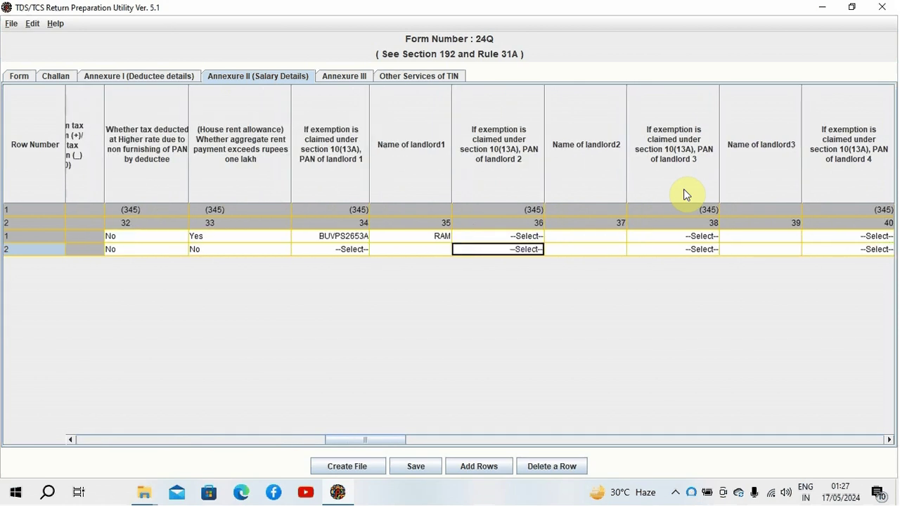
{"action": "key", "text": "Tab"}
{"action": "key", "text": "Tab"}
{"action": "key", "text": "Tab"}
{"action": "key", "text": "Tab"}
{"action": "key", "text": "Tab"}
{"action": "key", "text": "Tab"}
{"action": "key", "text": "Tab"}
{"action": "key", "text": "Tab"}
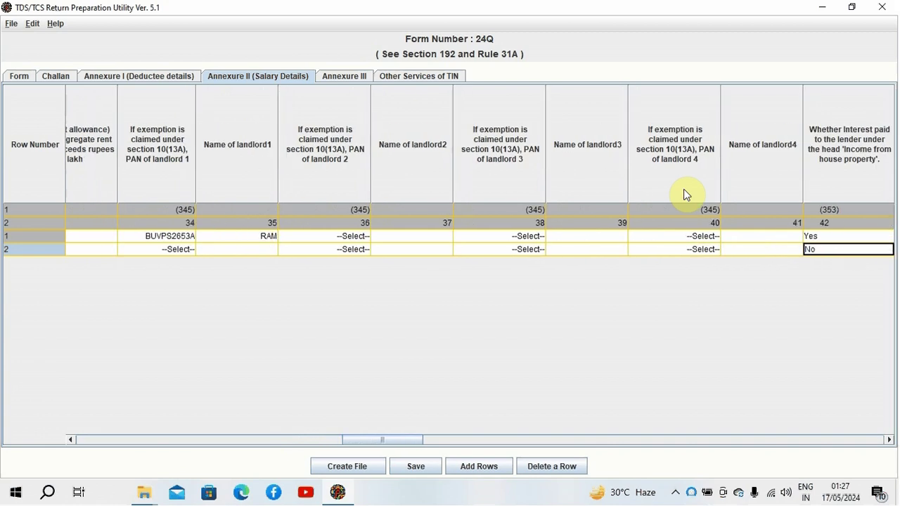
{"action": "key", "text": "Tab"}
{"action": "key", "text": "Tab"}
{"action": "key", "text": "Tab"}
{"action": "key", "text": "Left"}
{"action": "key", "text": "Left"}
{"action": "key", "text": "Left"}
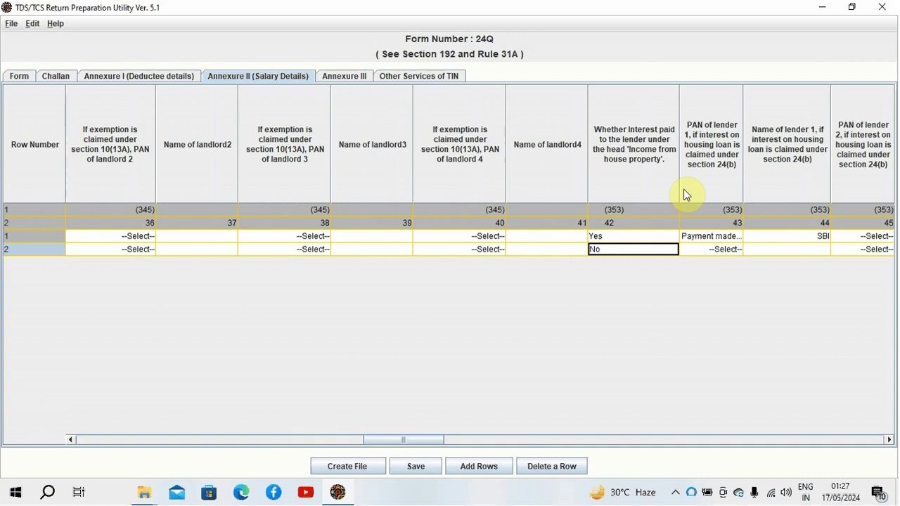
{"action": "key", "text": "Tab"}
{"action": "key", "text": "Tab"}
{"action": "key", "text": "Tab"}
{"action": "key", "text": "Tab"}
{"action": "key", "text": "Tab"}
{"action": "key", "text": "Tab"}
{"action": "key", "text": "Tab"}
{"action": "key", "text": "Tab"}
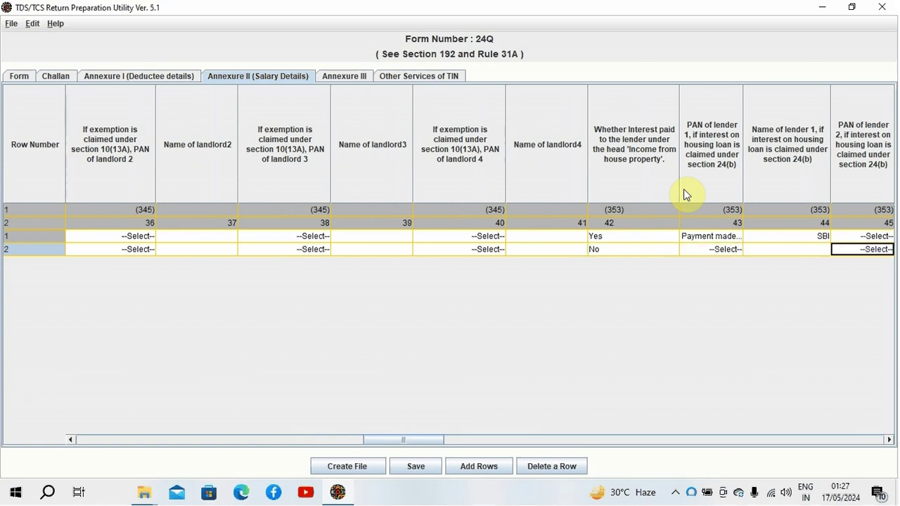
{"action": "key", "text": "Tab"}
{"action": "key", "text": "Tab"}
{"action": "key", "text": "Tab"}
{"action": "key", "text": "Tab"}
{"action": "key", "text": "Tab"}
{"action": "key", "text": "Tab"}
{"action": "key", "text": "Tab"}
{"action": "key", "text": "Tab"}
{"action": "key", "text": "Tab"}
{"action": "key", "text": "Tab"}
{"action": "key", "text": "Tab"}
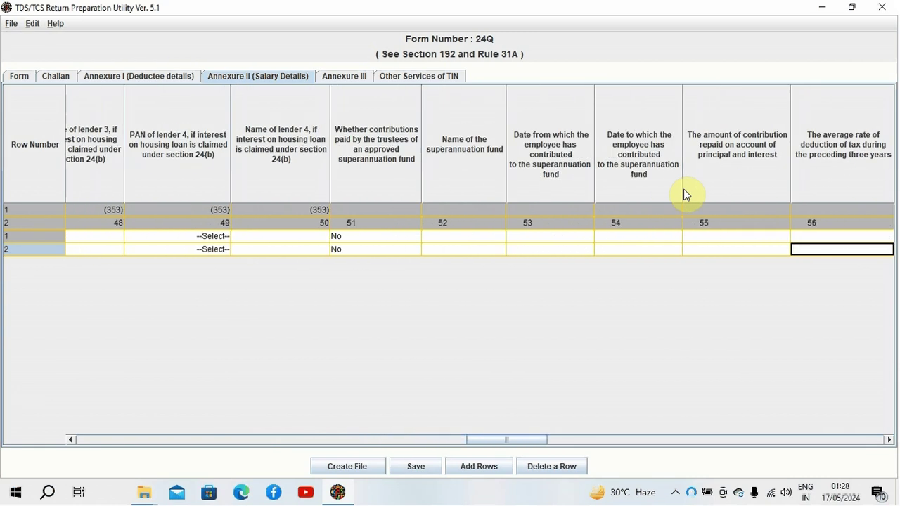
{"action": "key", "text": "Tab"}
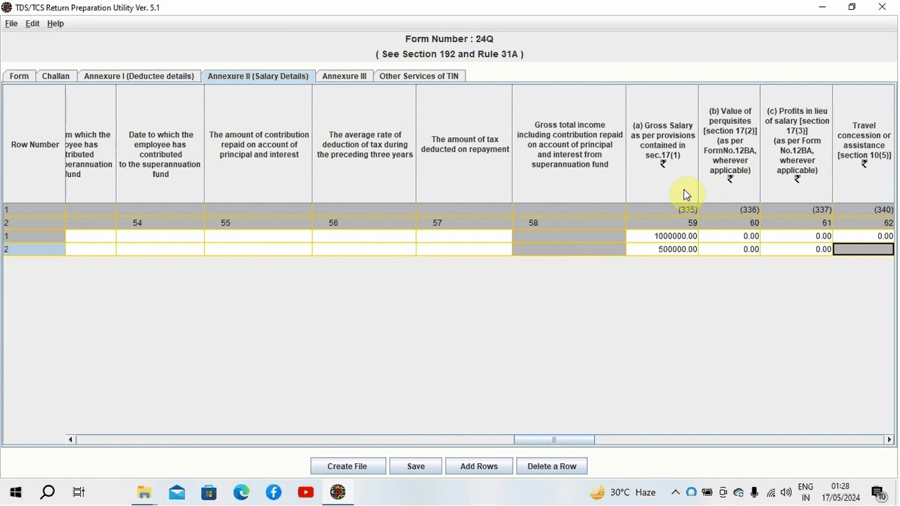
{"action": "key", "text": "shift+Tab"}
{"action": "key", "text": "shift+Tab"}
{"action": "key", "text": "shift+Tab"}
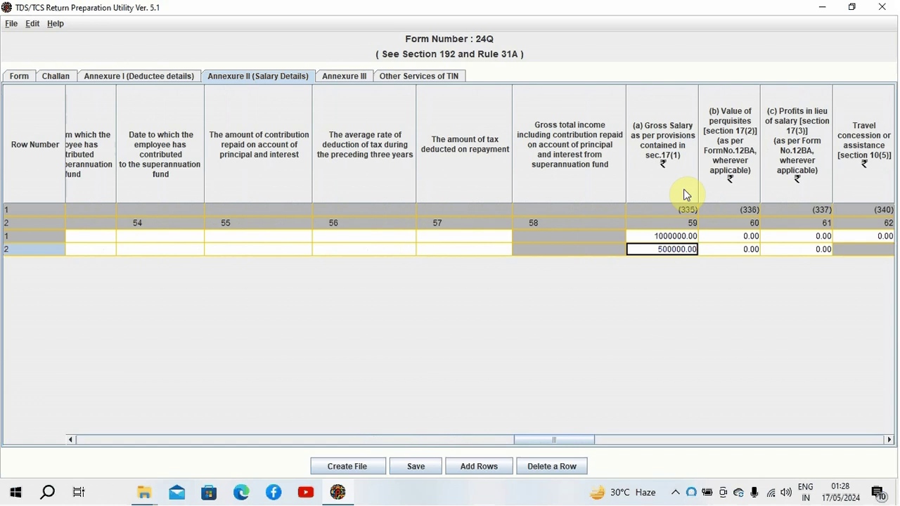
{"action": "key", "text": "Tab"}
{"action": "key", "text": "Tab"}
{"action": "key", "text": "Tab"}
{"action": "key", "text": "Tab"}
{"action": "key", "text": "Tab"}
{"action": "key", "text": "Tab"}
{"action": "key", "text": "Tab"}
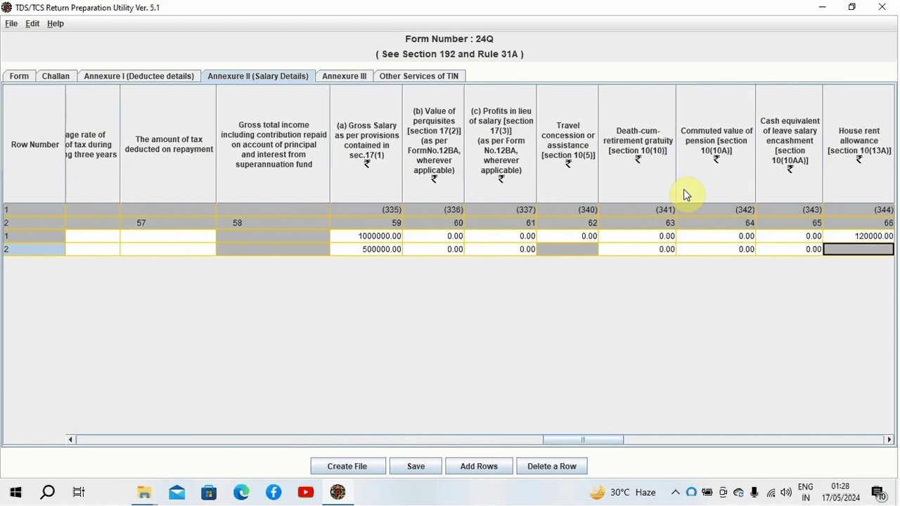
{"action": "key", "text": "Tab"}
{"action": "key", "text": "Tab"}
{"action": "key", "text": "Tab"}
{"action": "key", "text": "Tab"}
{"action": "key", "text": "Tab"}
{"action": "key", "text": "Tab"}
{"action": "key", "text": "Tab"}
{"action": "key", "text": "Tab"}
{"action": "key", "text": "Tab"}
{"action": "key", "text": "Tab"}
{"action": "key", "text": "Tab"}
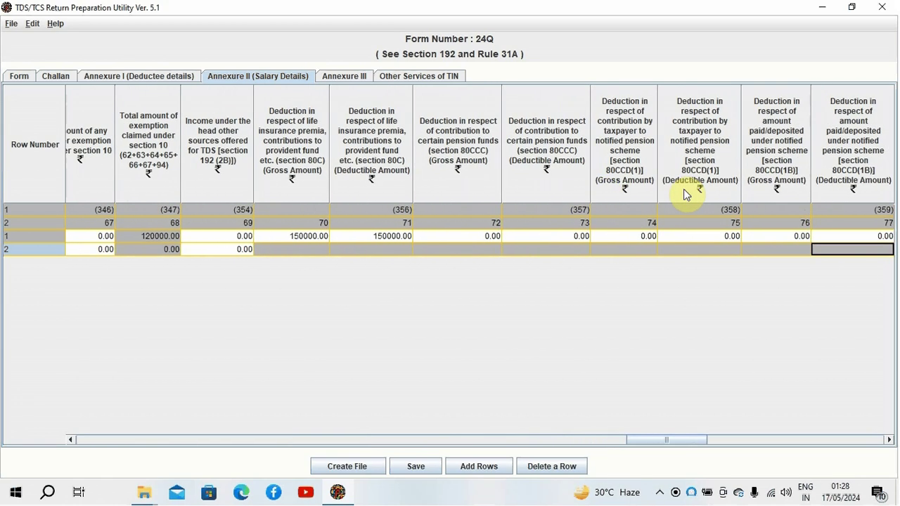
{"action": "key", "text": "Right"}
{"action": "key", "text": "Right"}
{"action": "key", "text": "Right"}
{"action": "key", "text": "Right"}
{"action": "key", "text": "Right"}
{"action": "key", "text": "Right"}
{"action": "key", "text": "Right"}
{"action": "key", "text": "Right"}
{"action": "key", "text": "Right"}
{"action": "key", "text": "Right"}
{"action": "key", "text": "Right"}
{"action": "key", "text": "Right"}
{"action": "key", "text": "Right"}
{"action": "key", "text": "Right"}
{"action": "key", "text": "Right"}
{"action": "key", "text": "Right"}
{"action": "key", "text": "Right"}
{"action": "key", "text": "Right"}
{"action": "key", "text": "Left"}
{"action": "key", "text": "Left"}
{"action": "key", "text": "Left"}
{"action": "key", "text": "Left"}
{"action": "key", "text": "Left"}
{"action": "key", "text": "Left"}
{"action": "key", "text": "Left"}
{"action": "key", "text": "Left"}
{"action": "key", "text": "Left"}
{"action": "key", "text": "Left"}
{"action": "key", "text": "Left"}
{"action": "key", "text": "Left"}
{"action": "key", "text": "Left"}
{"action": "key", "text": "Left"}
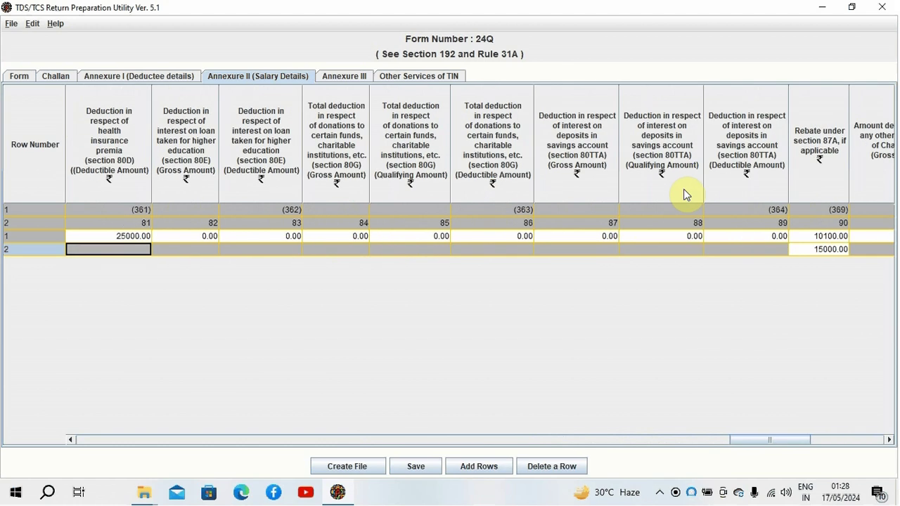
{"action": "key", "text": "Left"}
{"action": "key", "text": "Left"}
{"action": "key", "text": "Left"}
{"action": "key", "text": "Left"}
{"action": "key", "text": "Left"}
{"action": "key", "text": "Left"}
{"action": "key", "text": "Left"}
{"action": "key", "text": "Left"}
{"action": "key", "text": "Left"}
{"action": "key", "text": "Left"}
{"action": "key", "text": "Left"}
{"action": "key", "text": "Left"}
{"action": "key", "text": "Left"}
{"action": "key", "text": "Left"}
{"action": "key", "text": "Left"}
{"action": "key", "text": "Left"}
{"action": "key", "text": "Left"}
{"action": "key", "text": "Left"}
{"action": "key", "text": "Left"}
{"action": "key", "text": "Left"}
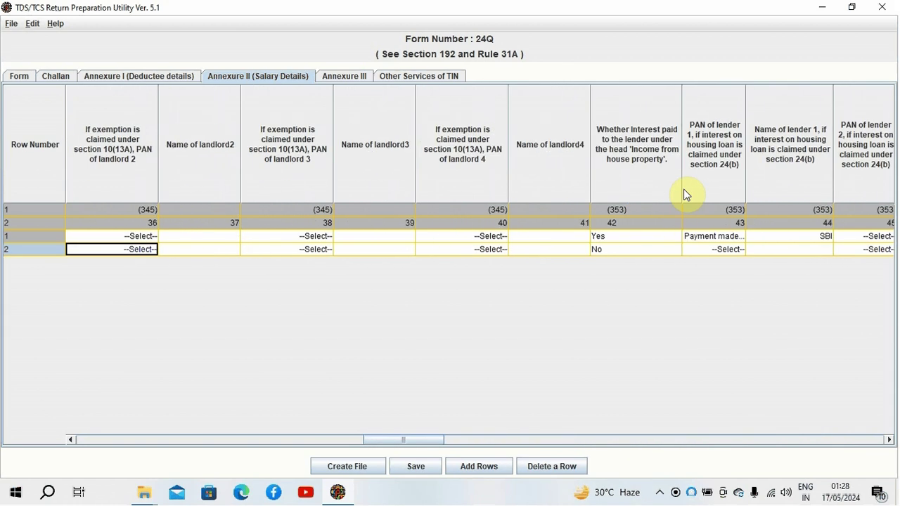
{"action": "key", "text": "Right"}
{"action": "key", "text": "Right"}
{"action": "key", "text": "Right"}
{"action": "key", "text": "Right"}
{"action": "key", "text": "Right"}
{"action": "key", "text": "Right"}
{"action": "key", "text": "Right"}
{"action": "key", "text": "Right"}
{"action": "key", "text": "Right"}
{"action": "key", "text": "Right"}
{"action": "key", "text": "Right"}
{"action": "key", "text": "Right"}
{"action": "key", "text": "Right"}
{"action": "key", "text": "Right"}
{"action": "key", "text": "Right"}
{"action": "key", "text": "Right"}
{"action": "key", "text": "Right"}
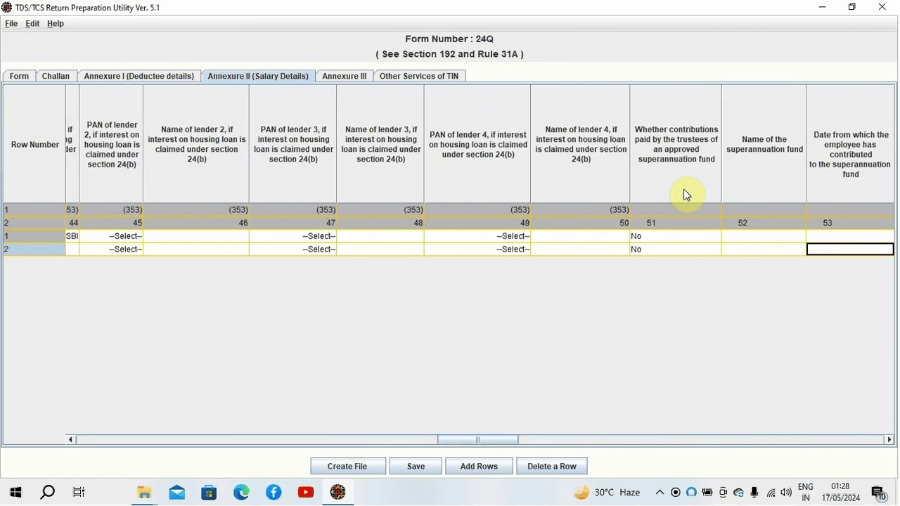
{"action": "key", "text": "Left"}
{"action": "key", "text": "Left"}
{"action": "key", "text": "Left"}
{"action": "key", "text": "Left"}
{"action": "key", "text": "Left"}
{"action": "key", "text": "Left"}
{"action": "key", "text": "Left"}
{"action": "key", "text": "Left"}
{"action": "key", "text": "Left"}
{"action": "key", "text": "Left"}
{"action": "key", "text": "Left"}
{"action": "key", "text": "Left"}
{"action": "key", "text": "Left"}
{"action": "key", "text": "Left"}
{"action": "key", "text": "Left"}
{"action": "key", "text": "Left"}
{"action": "key", "text": "Left"}
{"action": "key", "text": "Left"}
{"action": "key", "text": "Left"}
{"action": "key", "text": "Left"}
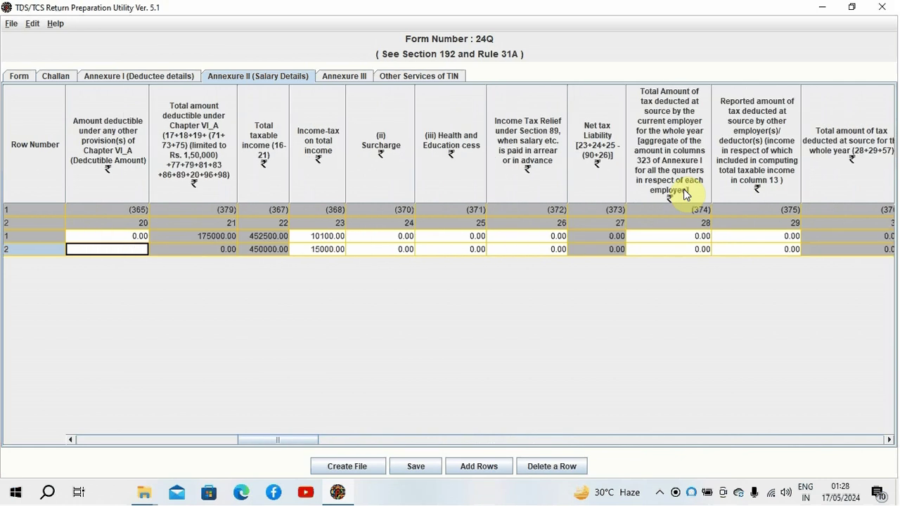
{"action": "key", "text": "Left"}
{"action": "key", "text": "Left"}
{"action": "key", "text": "Left"}
{"action": "key", "text": "Left"}
{"action": "key", "text": "Left"}
{"action": "key", "text": "Left"}
{"action": "key", "text": "Left"}
{"action": "key", "text": "Left"}
{"action": "key", "text": "Left"}
{"action": "key", "text": "Left"}
{"action": "key", "text": "Left"}
{"action": "key", "text": "Left"}
{"action": "key", "text": "Left"}
{"action": "key", "text": "Left"}
{"action": "key", "text": "Left"}
{"action": "key", "text": "Left"}
{"action": "key", "text": "Left"}
{"action": "key", "text": "Left"}
{"action": "key", "text": "Left"}
{"action": "key", "text": "Right"}
{"action": "key", "text": "Right"}
{"action": "key", "text": "Right"}
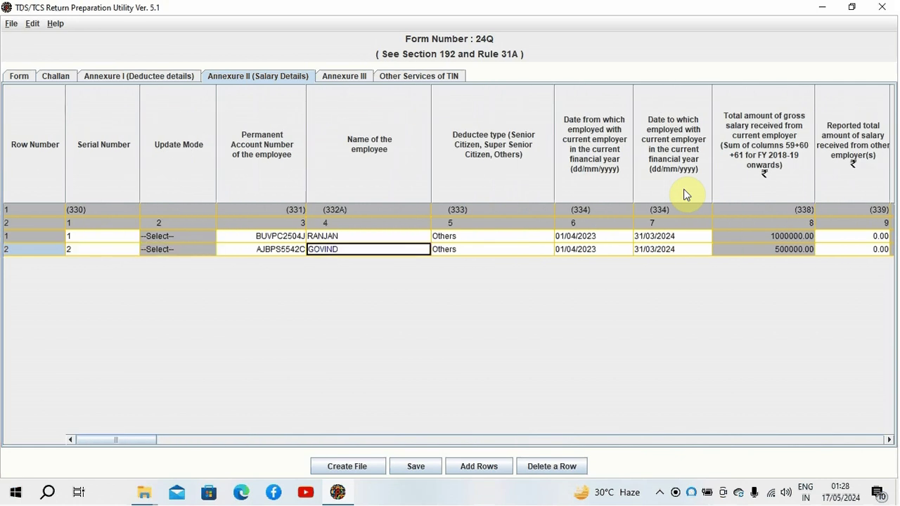
{"action": "key", "text": "Right"}
{"action": "key", "text": "Right"}
{"action": "key", "text": "Right"}
{"action": "key", "text": "Right"}
{"action": "key", "text": "Right"}
{"action": "key", "text": "Right"}
{"action": "key", "text": "Right"}
{"action": "key", "text": "Right"}
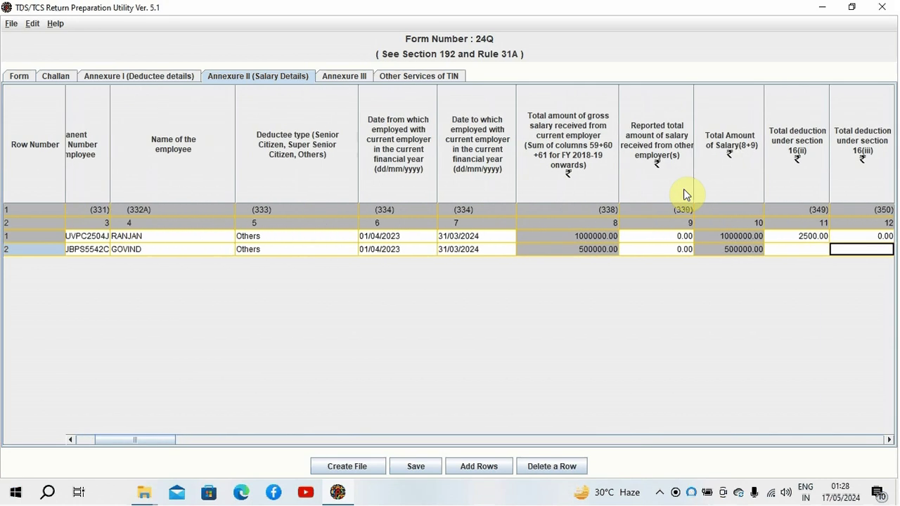
{"action": "key", "text": "Right"}
{"action": "key", "text": "Right"}
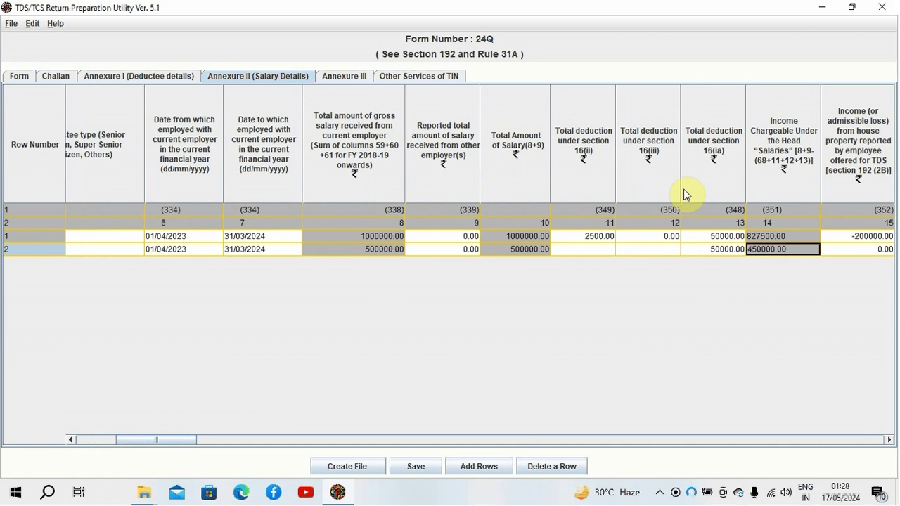
{"action": "key", "text": "Right"}
{"action": "key", "text": "Right"}
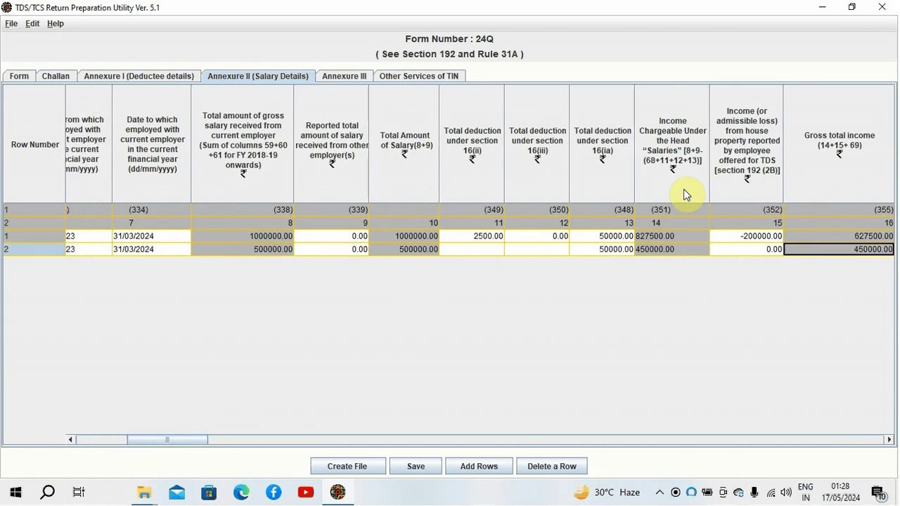
{"action": "key", "text": "Left"}
{"action": "key", "text": "Right"}
{"action": "key", "text": "Right"}
{"action": "key", "text": "Right"}
{"action": "key", "text": "Left"}
{"action": "key", "text": "Left"}
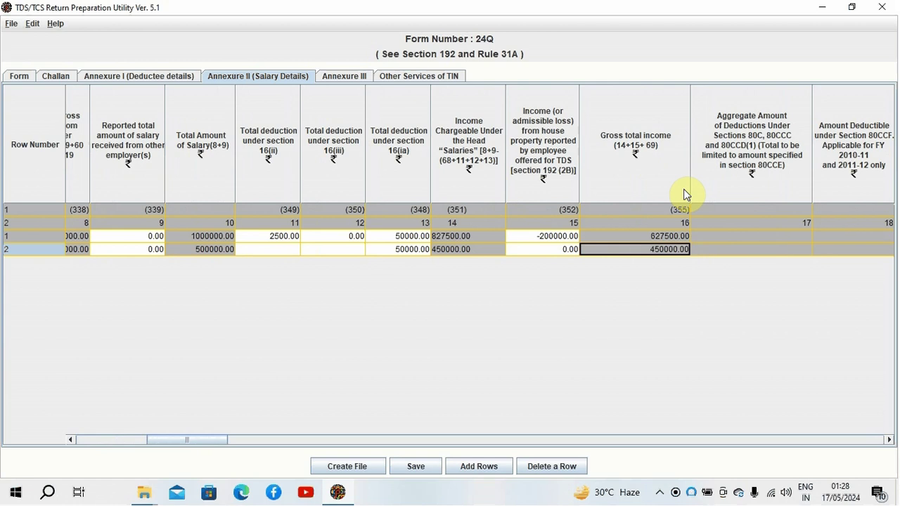
{"action": "key", "text": "Right"}
{"action": "key", "text": "Right"}
{"action": "key", "text": "Right"}
{"action": "key", "text": "Right"}
{"action": "key", "text": "Right"}
{"action": "key", "text": "Right"}
{"action": "key", "text": "Right"}
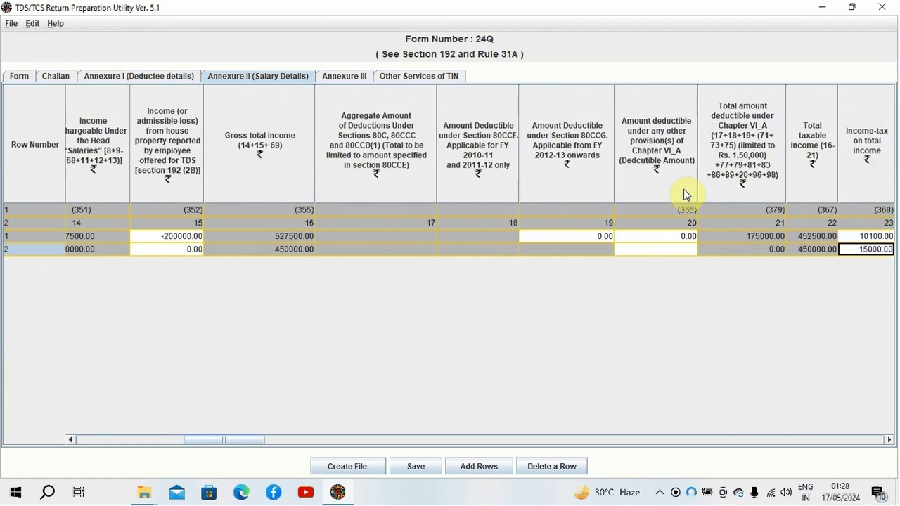
{"action": "key", "text": "Right"}
{"action": "key", "text": "Right"}
{"action": "key", "text": "Right"}
{"action": "key", "text": "Left"}
{"action": "key", "text": "Left"}
{"action": "key", "text": "Left"}
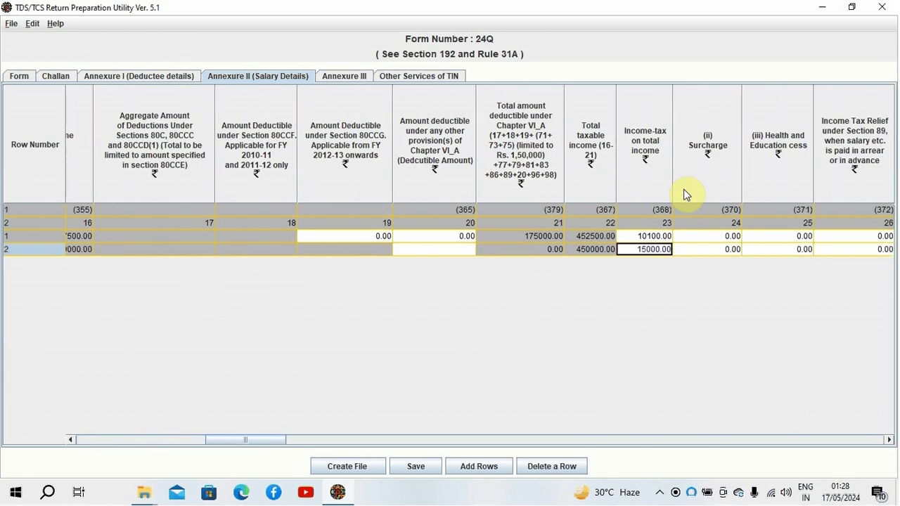
{"action": "key", "text": "Left"}
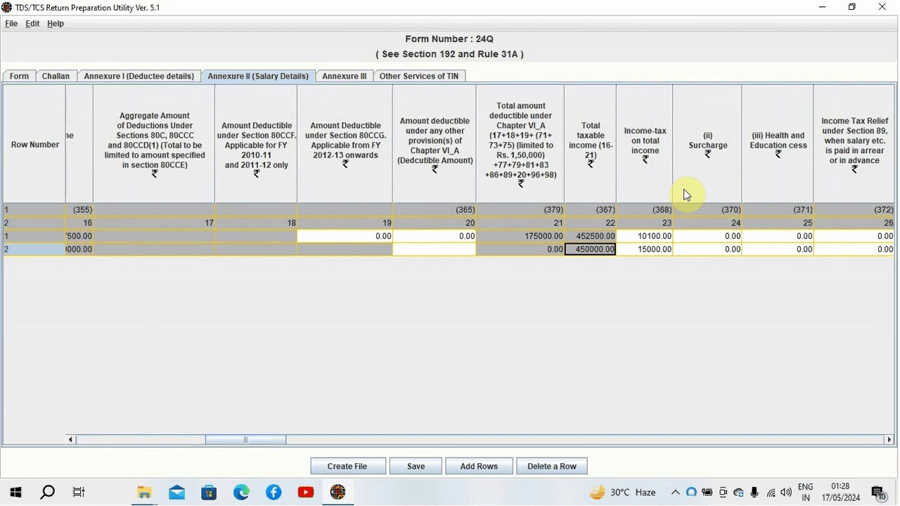
Step: Change GOVIND's income-tax on total income from 15000 to 7500
{"action": "key", "text": "Tab"}
{"action": "key", "text": "BackSpace"}
{"action": "key", "text": "BackSpace"}
{"action": "key", "text": "BackSpace"}
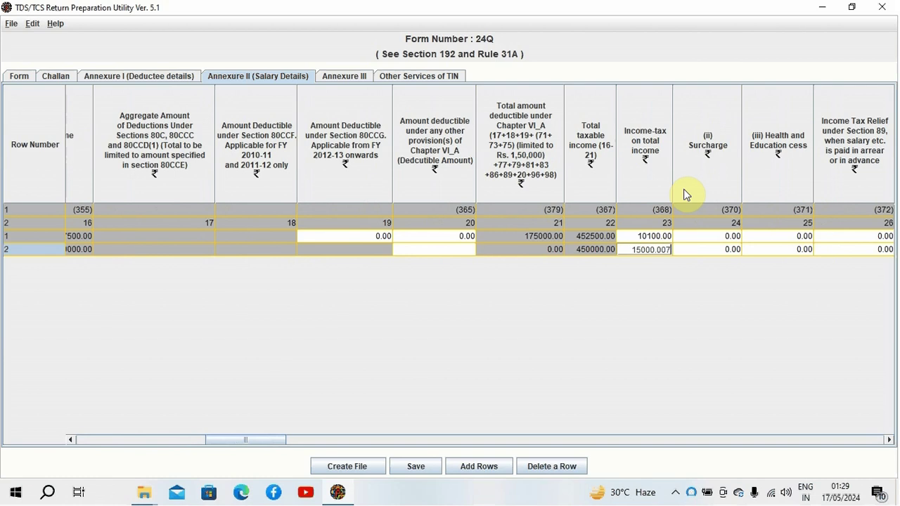
{"action": "key", "text": "BackSpace"}
{"action": "key", "text": "BackSpace"}
{"action": "key", "text": "BackSpace"}
{"action": "key", "text": "BackSpace"}
{"action": "type", "text": "7500"}
{"action": "key", "text": "Tab"}
{"action": "key", "text": "Tab"}
{"action": "key", "text": "Tab"}
{"action": "key", "text": "Tab"}
{"action": "key", "text": "Tab"}
{"action": "key", "text": "Tab"}
{"action": "key", "text": "Tab"}
{"action": "key", "text": "Tab"}
{"action": "key", "text": "Tab"}
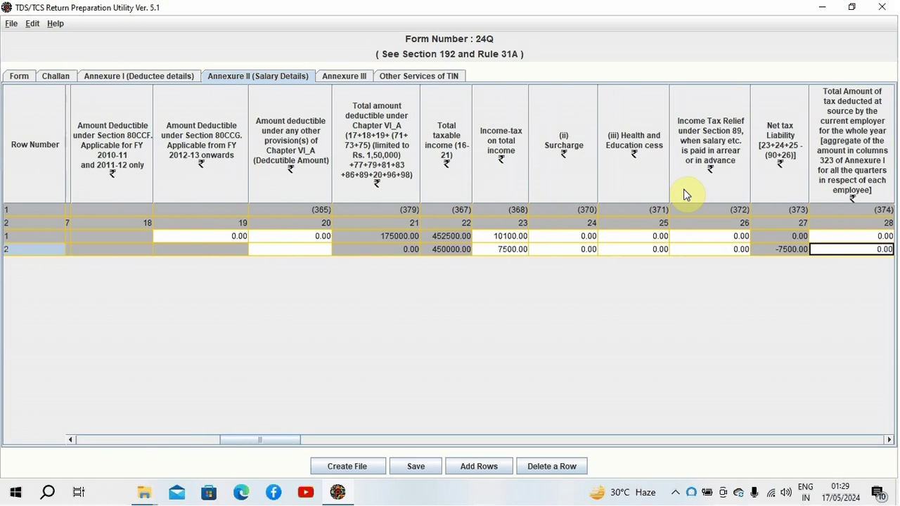
Step: Step through the rest of GOVIND's row to commit all its entries
{"action": "key", "text": "Tab"}
{"action": "key", "text": "Tab"}
{"action": "key", "text": "Tab"}
{"action": "key", "text": "Tab"}
{"action": "key", "text": "Tab"}
{"action": "key", "text": "Tab"}
{"action": "key", "text": "Tab"}
{"action": "key", "text": "Tab"}
{"action": "key", "text": "Tab"}
{"action": "key", "text": "Tab"}
{"action": "key", "text": "Tab"}
{"action": "key", "text": "Tab"}
{"action": "key", "text": "Tab"}
{"action": "key", "text": "Tab"}
{"action": "key", "text": "Tab"}
{"action": "key", "text": "Tab"}
{"action": "key", "text": "Tab"}
{"action": "key", "text": "Tab"}
{"action": "key", "text": "Tab"}
{"action": "key", "text": "Tab"}
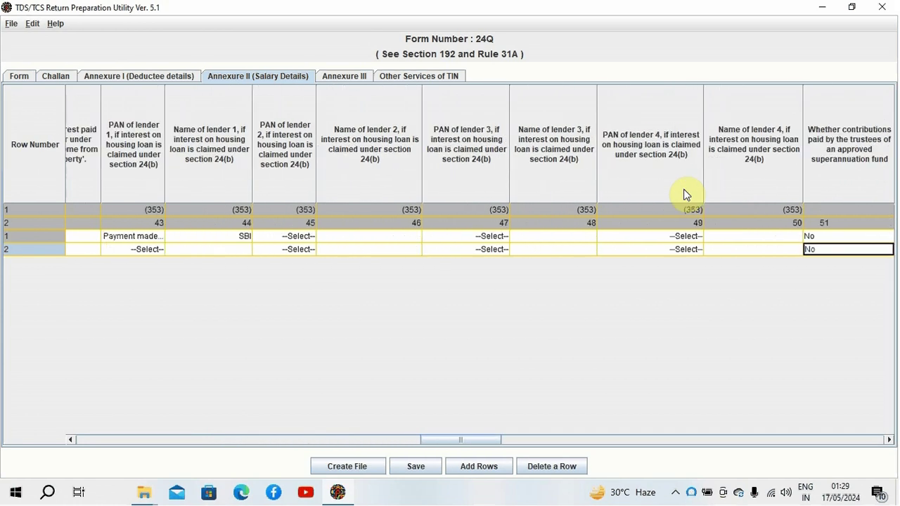
{"action": "key", "text": "Tab"}
{"action": "key", "text": "Tab"}
{"action": "key", "text": "Tab"}
{"action": "key", "text": "Tab"}
{"action": "key", "text": "Tab"}
{"action": "key", "text": "Tab"}
{"action": "key", "text": "Tab"}
{"action": "key", "text": "Tab"}
{"action": "key", "text": "Tab"}
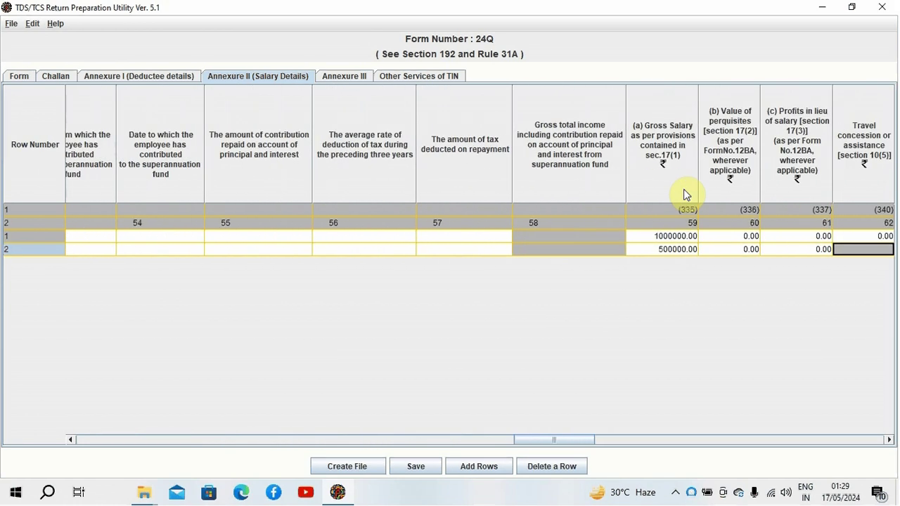
{"action": "key", "text": "Tab"}
{"action": "key", "text": "Tab"}
{"action": "key", "text": "Tab"}
{"action": "key", "text": "Tab"}
{"action": "key", "text": "Tab"}
{"action": "key", "text": "Tab"}
{"action": "key", "text": "Tab"}
{"action": "key", "text": "Tab"}
{"action": "key", "text": "Tab"}
{"action": "key", "text": "Tab"}
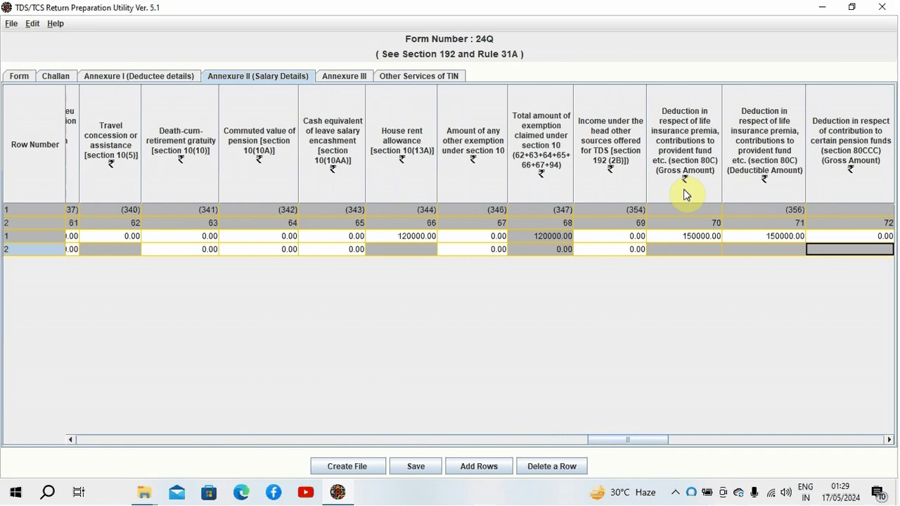
{"action": "key", "text": "Tab"}
{"action": "key", "text": "Tab"}
{"action": "key", "text": "Tab"}
{"action": "key", "text": "Tab"}
{"action": "key", "text": "Tab"}
{"action": "key", "text": "Tab"}
{"action": "key", "text": "Tab"}
{"action": "key", "text": "Tab"}
{"action": "key", "text": "Tab"}
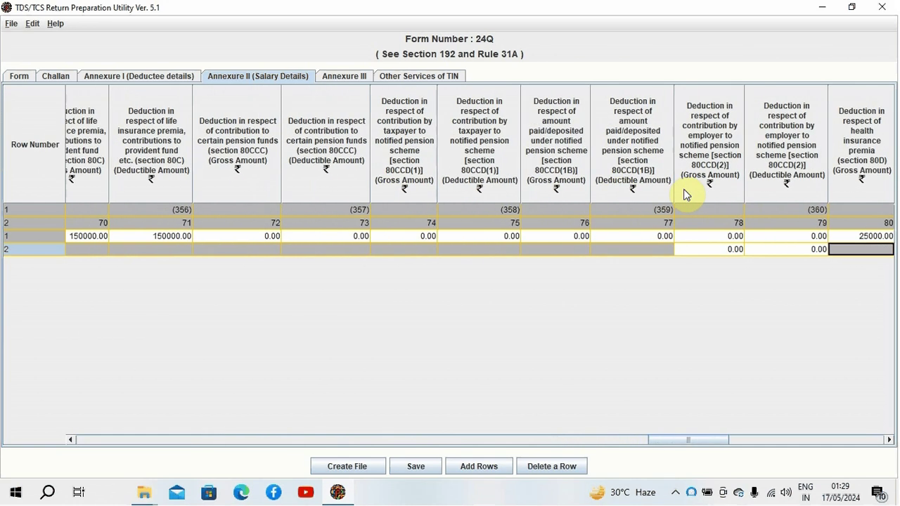
{"action": "key", "text": "Tab"}
{"action": "key", "text": "Tab"}
{"action": "key", "text": "Tab"}
{"action": "key", "text": "Tab"}
{"action": "key", "text": "Tab"}
{"action": "key", "text": "Tab"}
{"action": "key", "text": "Tab"}
{"action": "key", "text": "Tab"}
{"action": "key", "text": "Tab"}
{"action": "key", "text": "Tab"}
{"action": "key", "text": "Tab"}
{"action": "key", "text": "Tab"}
{"action": "key", "text": "Tab"}
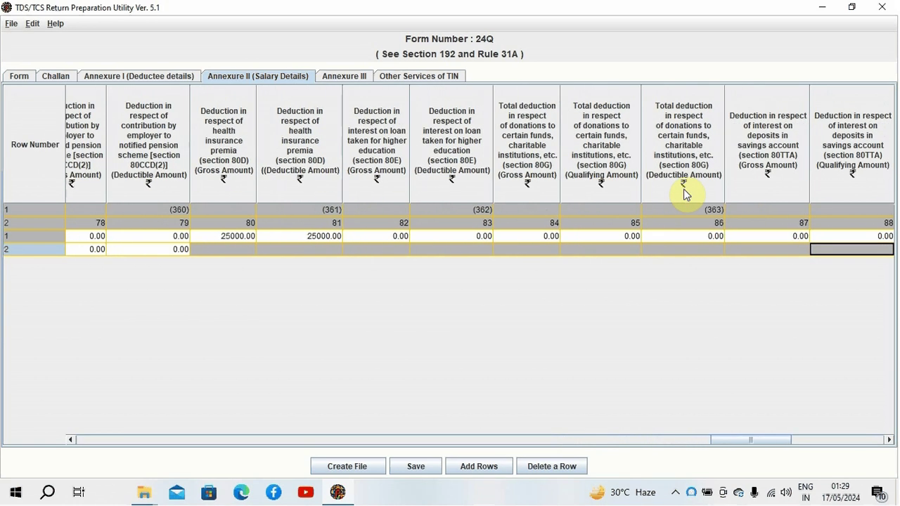
{"action": "key", "text": "Tab"}
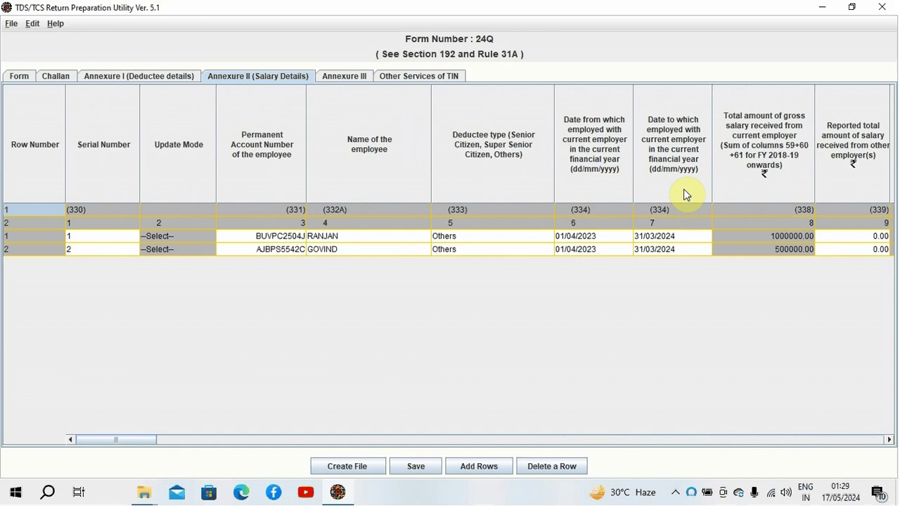
Step: Replace GOVIND's section 87A rebate of 15000.00 with 7500 so his net tax is 0.00
{"action": "scroll", "coordinate": [687, 195], "scroll_direction": "right", "scroll_amount": 5}
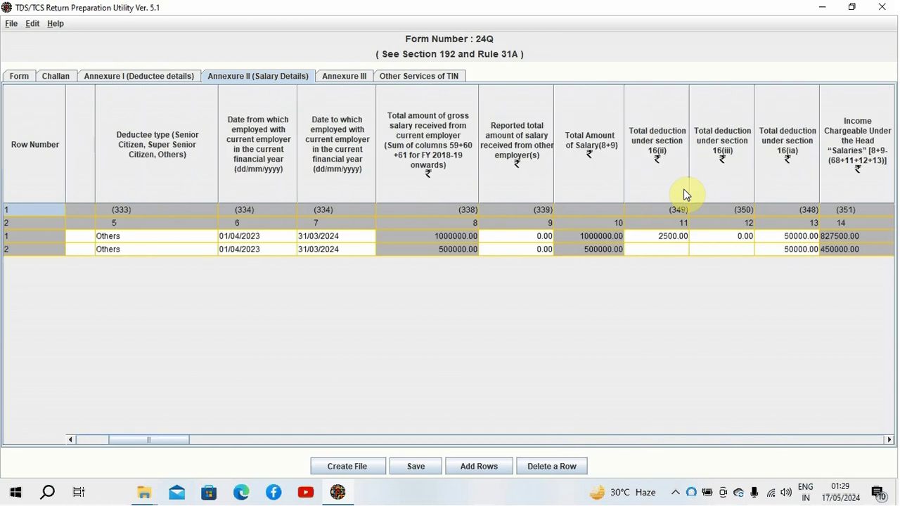
{"action": "left_click_drag", "start_coordinate": [161, 445], "coordinate": [792, 374]}
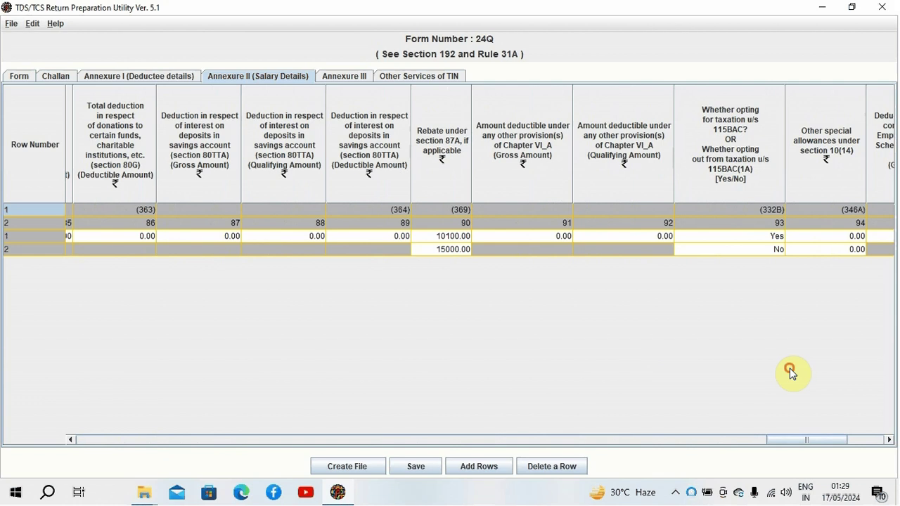
{"action": "left_click", "coordinate": [441, 249]}
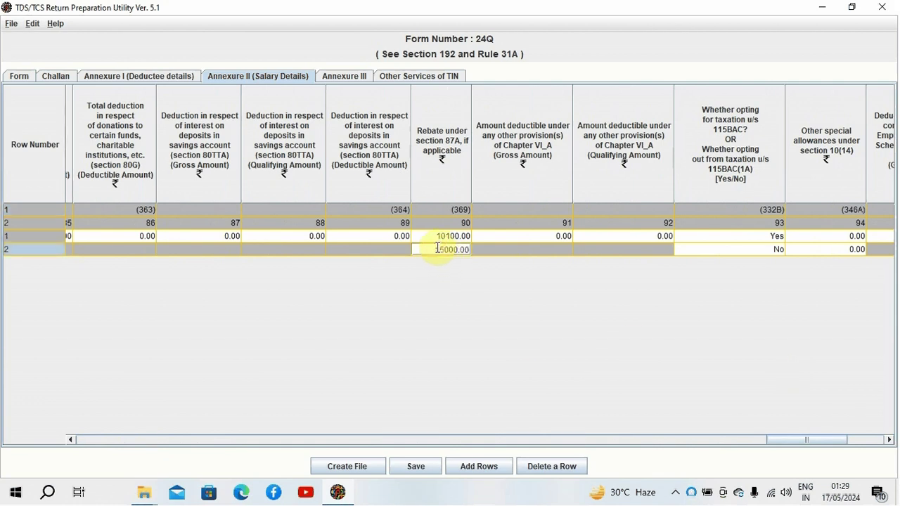
{"action": "left_click_drag", "start_coordinate": [432, 249], "coordinate": [530, 265]}
{"action": "type", "text": "7500"}
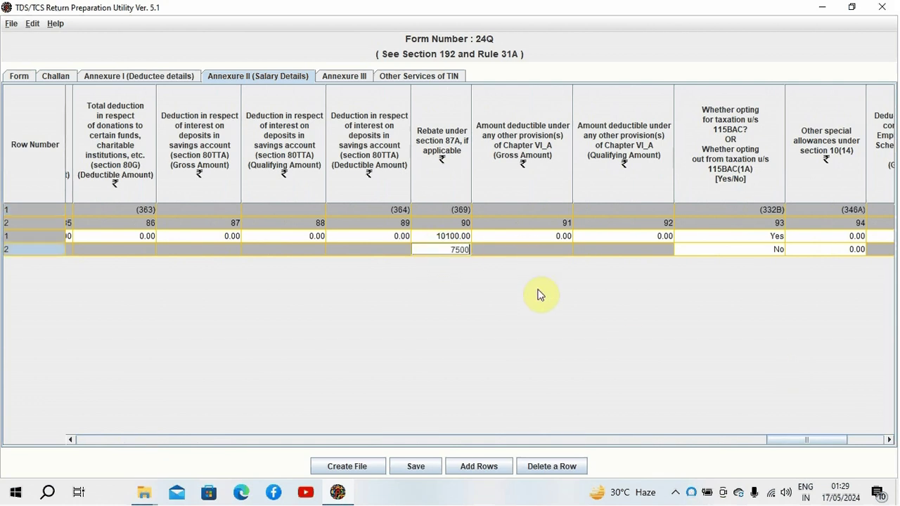
{"action": "key", "text": "Tab"}
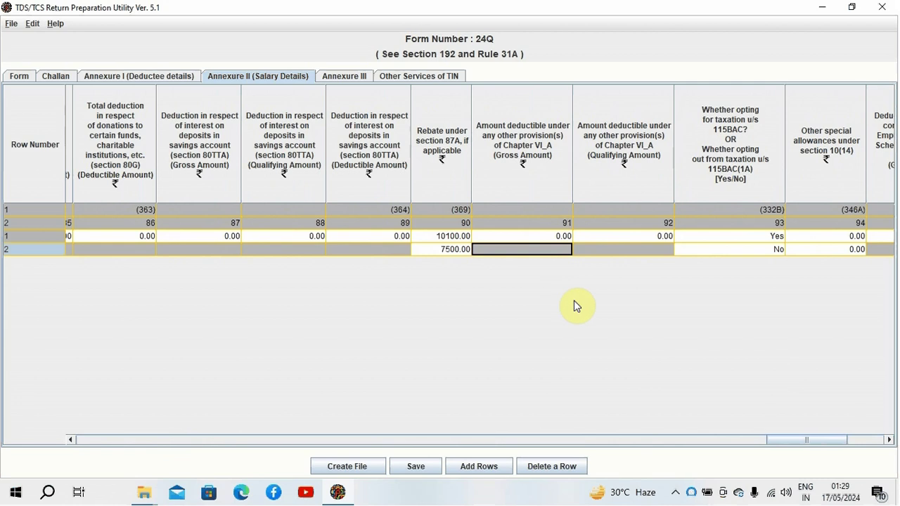
{"action": "left_click_drag", "start_coordinate": [802, 440], "coordinate": [261, 386]}
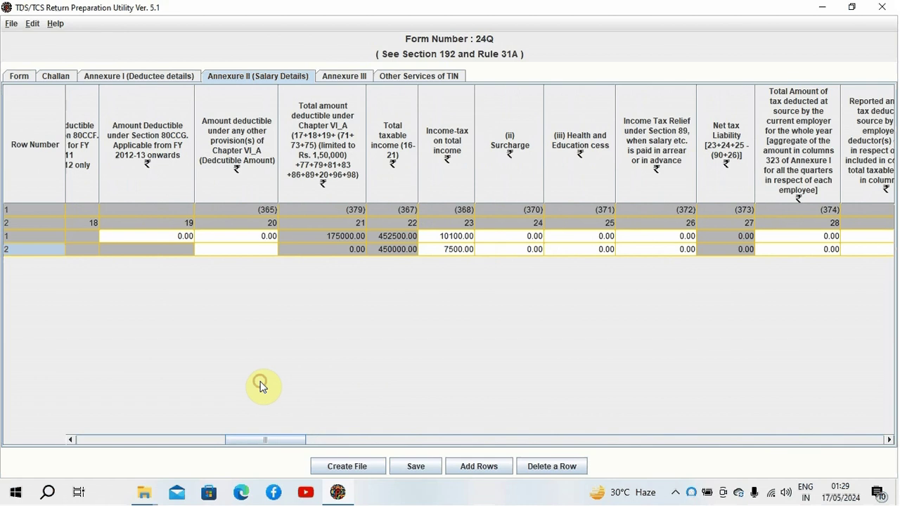
{"action": "left_click", "coordinate": [393, 241]}
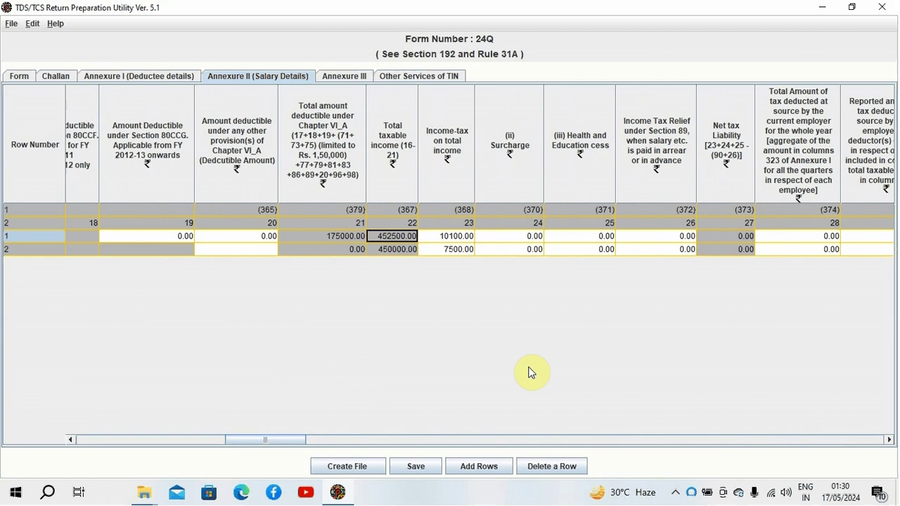
Step: Edit RANJAN's income-tax on total income from 10100.00 to 10125
{"action": "left_click", "coordinate": [457, 239]}
{"action": "key", "text": "BackSpace"}
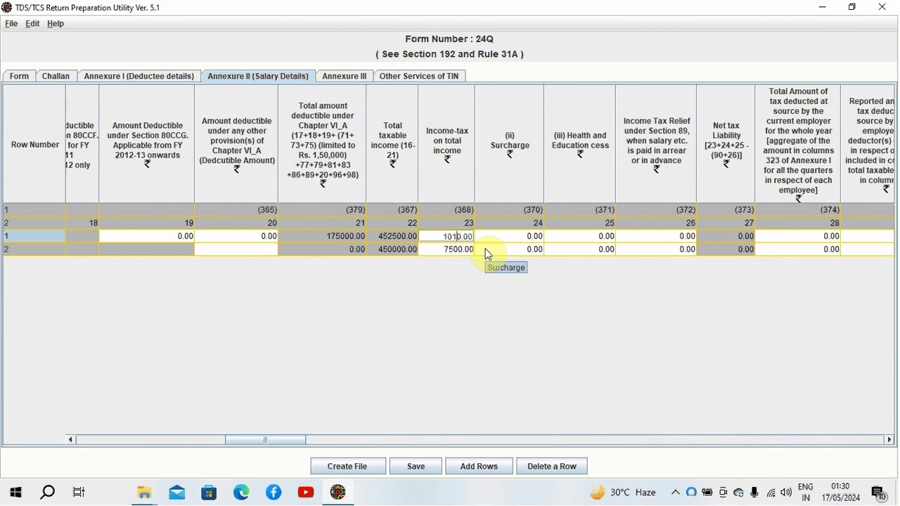
{"action": "type", "text": "2"}
{"action": "key", "text": "Delete"}
{"action": "type", "text": "5"}
{"action": "key", "text": "Tab"}
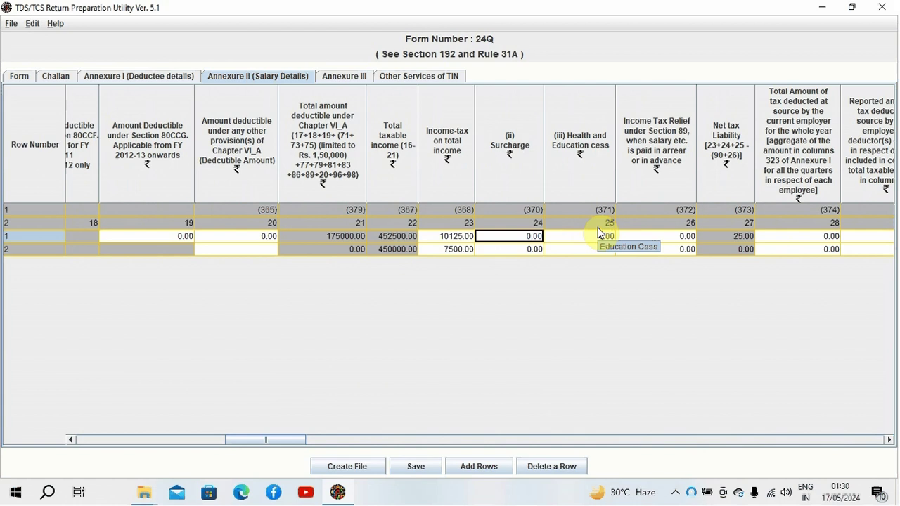
Step: Change RANJAN's section 87A rebate from 10100.00 to 10125
{"action": "key", "text": "Right"}
{"action": "key", "text": "Right"}
{"action": "key", "text": "Right"}
{"action": "key", "text": "Right"}
{"action": "key", "text": "Right"}
{"action": "key", "text": "Right"}
{"action": "key", "text": "Right"}
{"action": "key", "text": "Right"}
{"action": "key", "text": "Right"}
{"action": "key", "text": "Right"}
{"action": "key", "text": "Right"}
{"action": "key", "text": "Right"}
{"action": "key", "text": "Right"}
{"action": "key", "text": "Right"}
{"action": "key", "text": "Right"}
{"action": "key", "text": "Right"}
{"action": "key", "text": "Right"}
{"action": "key", "text": "Right"}
{"action": "key", "text": "Right"}
{"action": "key", "text": "Right"}
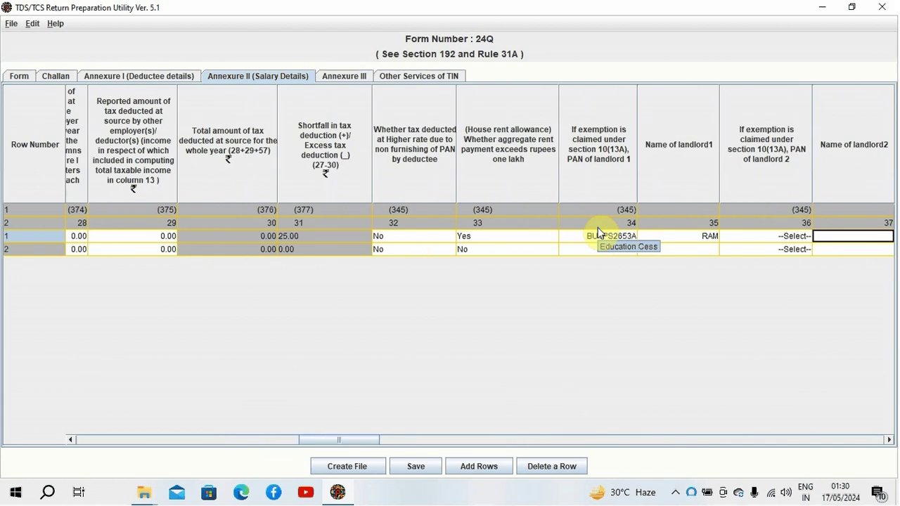
{"action": "key", "text": "Right"}
{"action": "key", "text": "Right"}
{"action": "key", "text": "Right"}
{"action": "key", "text": "Right"}
{"action": "key", "text": "Right"}
{"action": "key", "text": "Right"}
{"action": "key", "text": "Right"}
{"action": "key", "text": "Right"}
{"action": "key", "text": "Right"}
{"action": "key", "text": "Right"}
{"action": "key", "text": "Right"}
{"action": "key", "text": "Right"}
{"action": "key", "text": "Right"}
{"action": "key", "text": "Right"}
{"action": "key", "text": "Right"}
{"action": "key", "text": "Right"}
{"action": "key", "text": "Right"}
{"action": "key", "text": "Right"}
{"action": "key", "text": "Right"}
{"action": "key", "text": "Right"}
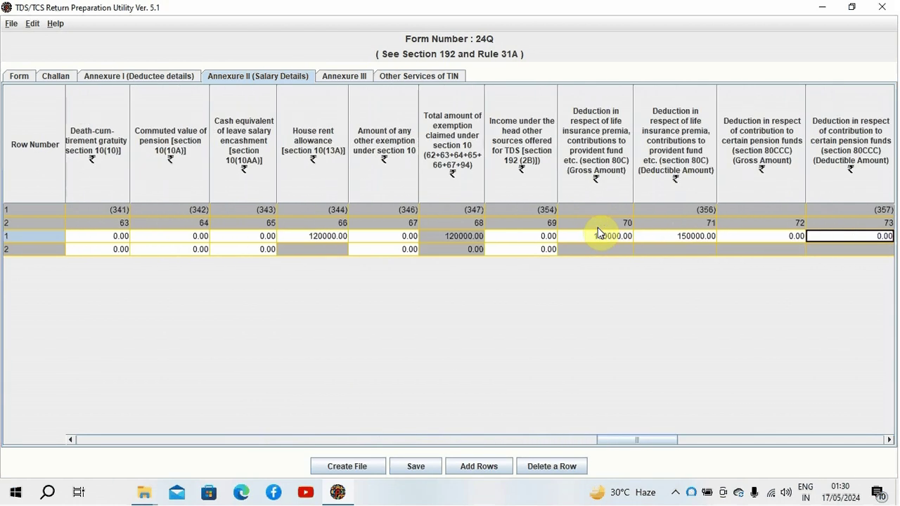
{"action": "key", "text": "Right"}
{"action": "key", "text": "Right"}
{"action": "key", "text": "Right"}
{"action": "key", "text": "Right"}
{"action": "key", "text": "Right"}
{"action": "key", "text": "Right"}
{"action": "key", "text": "Right"}
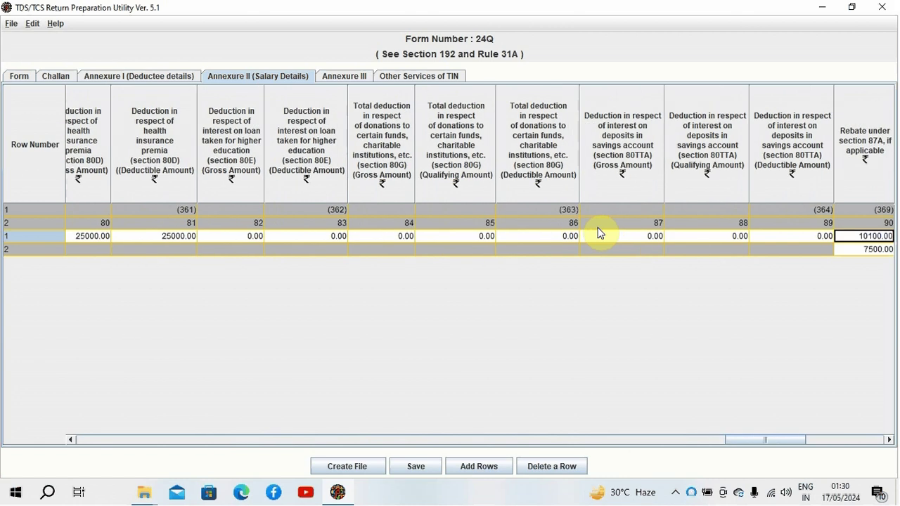
{"action": "key", "text": "Left"}
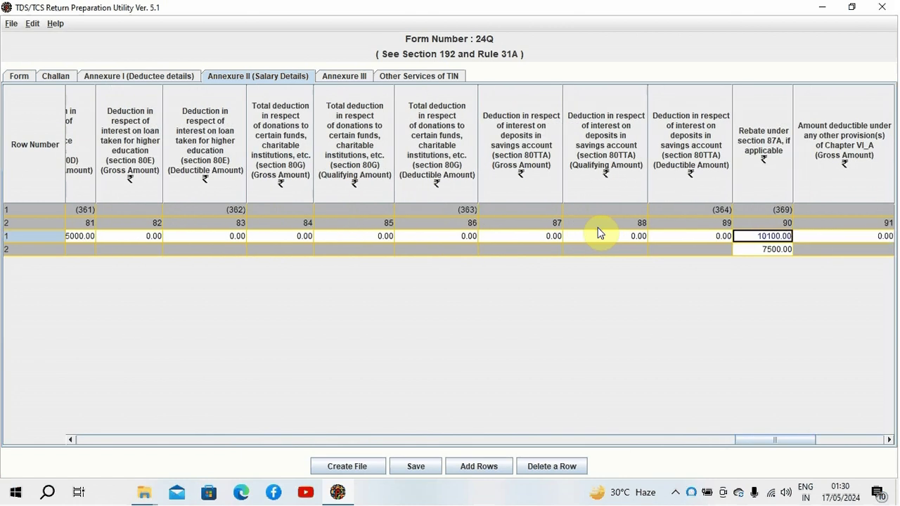
{"action": "type", "text": "10125"}
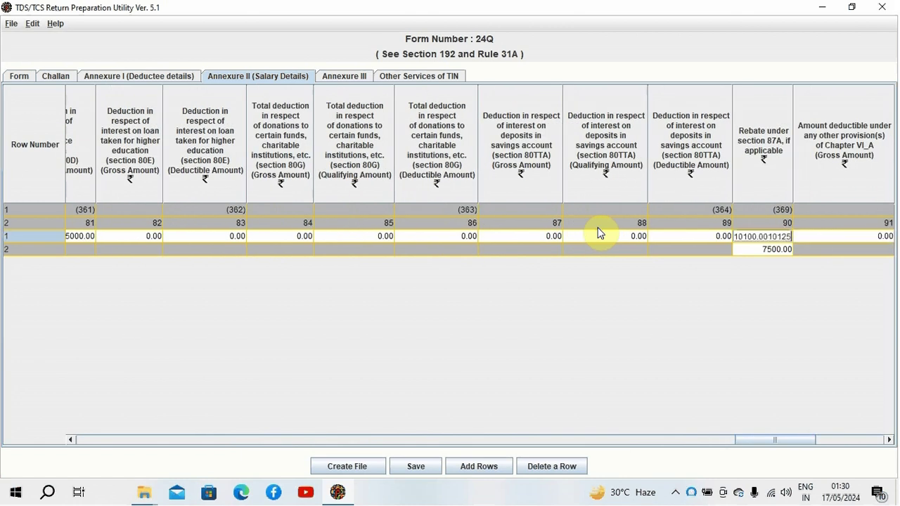
{"action": "key", "text": "BackSpace"}
{"action": "key", "text": "BackSpace"}
{"action": "key", "text": "BackSpace"}
{"action": "key", "text": "BackSpace"}
{"action": "key", "text": "BackSpace"}
{"action": "key", "text": "BackSpace"}
{"action": "key", "text": "BackSpace"}
{"action": "key", "text": "BackSpace"}
{"action": "key", "text": "BackSpace"}
{"action": "key", "text": "BackSpace"}
{"action": "type", "text": "25"}
{"action": "key", "text": "Tab"}
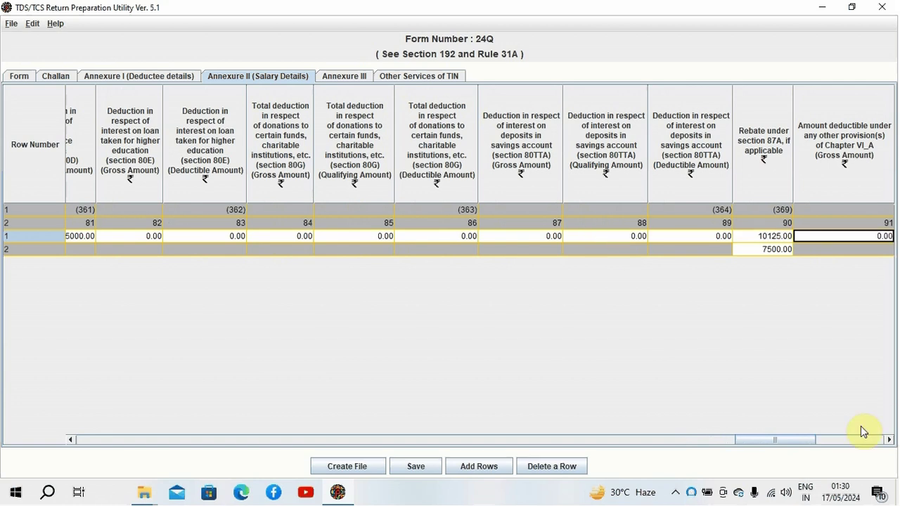
Step: Review RANJAN's row back to his net tax liability, now 0.00
{"action": "key", "text": "Left"}
{"action": "key", "text": "Left"}
{"action": "key", "text": "Left"}
{"action": "key", "text": "Left"}
{"action": "key", "text": "Left"}
{"action": "key", "text": "Left"}
{"action": "key", "text": "Left"}
{"action": "key", "text": "Left"}
{"action": "key", "text": "Left"}
{"action": "key", "text": "Left"}
{"action": "key", "text": "Left"}
{"action": "key", "text": "Left"}
{"action": "key", "text": "Left"}
{"action": "key", "text": "Left"}
{"action": "key", "text": "Left"}
{"action": "key", "text": "Left"}
{"action": "key", "text": "Left"}
{"action": "key", "text": "Left"}
{"action": "key", "text": "Left"}
{"action": "key", "text": "Left"}
{"action": "key", "text": "Left"}
{"action": "key", "text": "Left"}
{"action": "key", "text": "Left"}
{"action": "key", "text": "Left"}
{"action": "key", "text": "Left"}
{"action": "key", "text": "Left"}
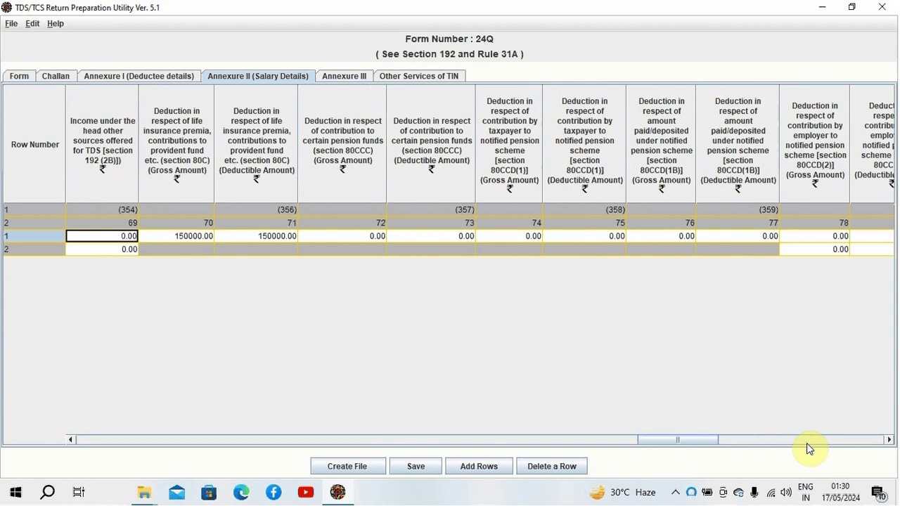
{"action": "key", "text": "Left"}
{"action": "key", "text": "Left"}
{"action": "key", "text": "Left"}
{"action": "key", "text": "Left"}
{"action": "key", "text": "Left"}
{"action": "key", "text": "Left"}
{"action": "key", "text": "Left"}
{"action": "key", "text": "Left"}
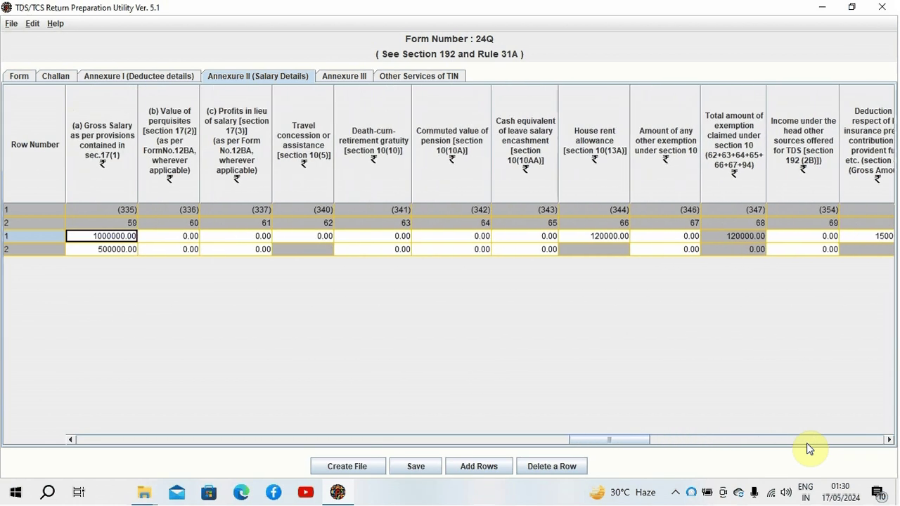
{"action": "key", "text": "Left"}
{"action": "key", "text": "Left"}
{"action": "key", "text": "Left"}
{"action": "key", "text": "Left"}
{"action": "key", "text": "Left"}
{"action": "key", "text": "Left"}
{"action": "key", "text": "Left"}
{"action": "key", "text": "Left"}
{"action": "key", "text": "Left"}
{"action": "key", "text": "Left"}
{"action": "key", "text": "Left"}
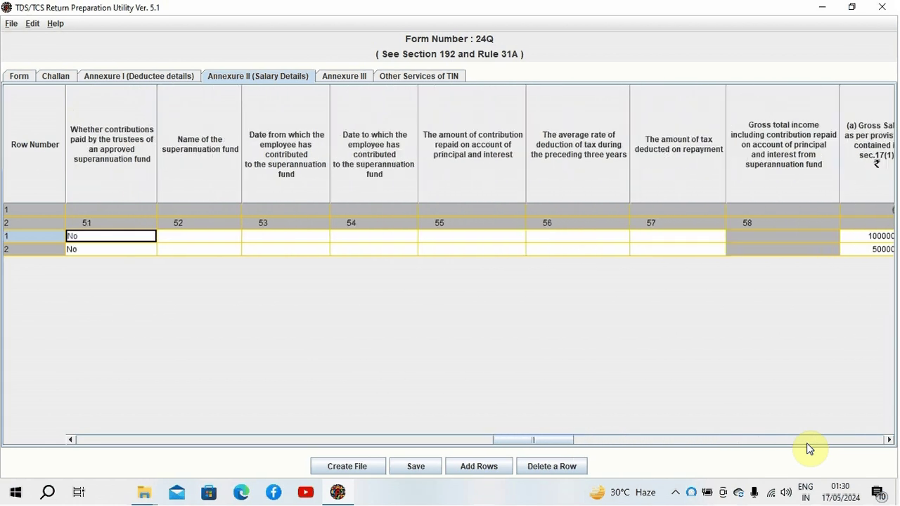
{"action": "key", "text": "Left"}
{"action": "key", "text": "Left"}
{"action": "key", "text": "Left"}
{"action": "key", "text": "Left"}
{"action": "key", "text": "Left"}
{"action": "key", "text": "Left"}
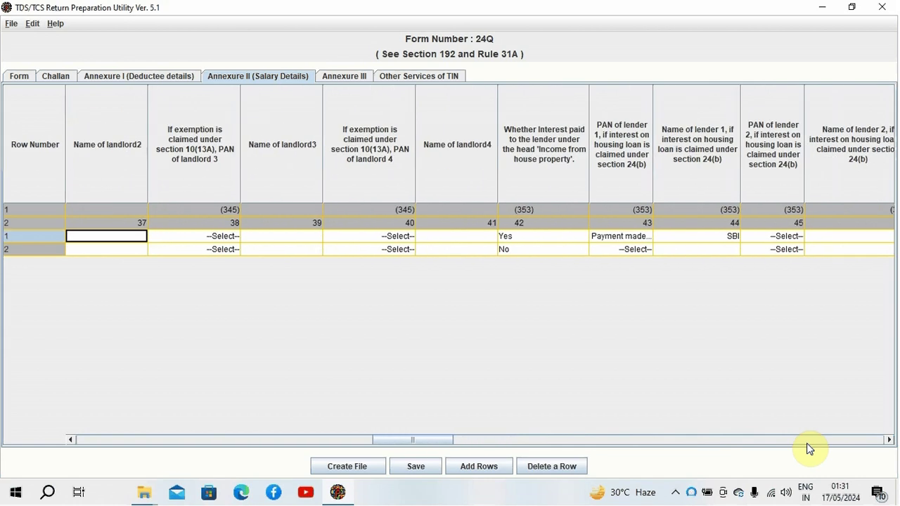
{"action": "key", "text": "Left"}
{"action": "key", "text": "Left"}
{"action": "key", "text": "Left"}
{"action": "key", "text": "Left"}
{"action": "key", "text": "Left"}
{"action": "key", "text": "Left"}
{"action": "key", "text": "Left"}
{"action": "key", "text": "Left"}
{"action": "key", "text": "Left"}
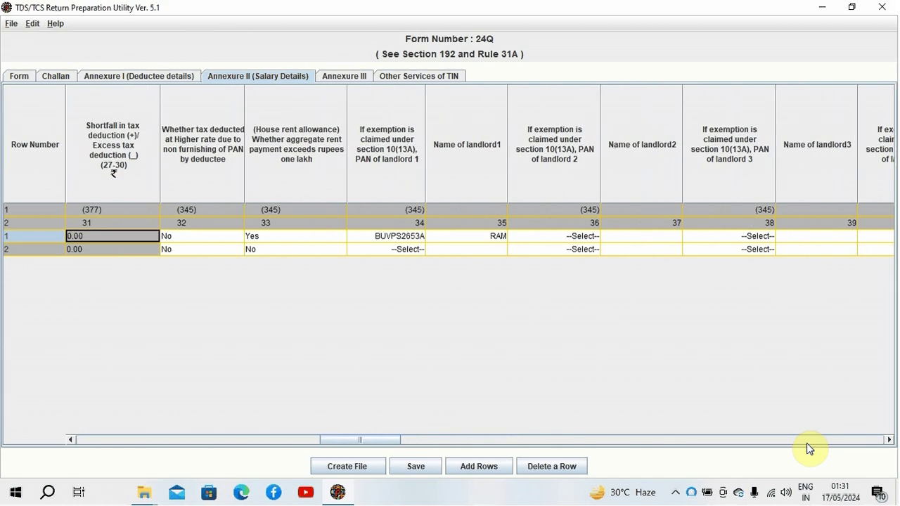
{"action": "key", "text": "Left"}
{"action": "key", "text": "Left"}
{"action": "key", "text": "Left"}
{"action": "key", "text": "Left"}
{"action": "key", "text": "Left"}
{"action": "key", "text": "Left"}
{"action": "key", "text": "Left"}
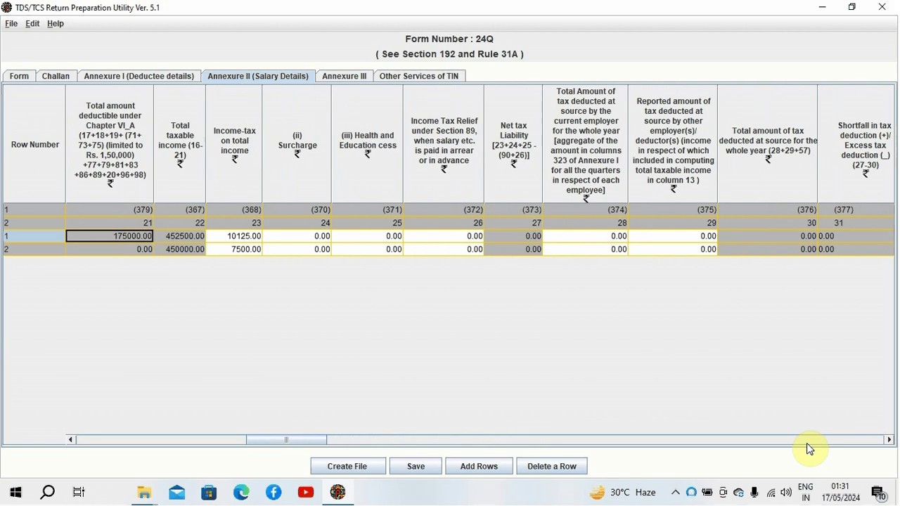
{"action": "key", "text": "Right"}
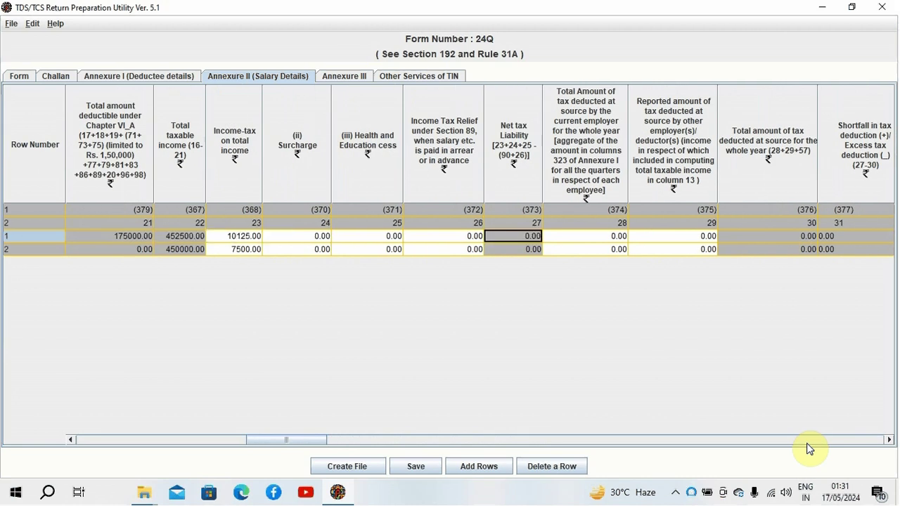
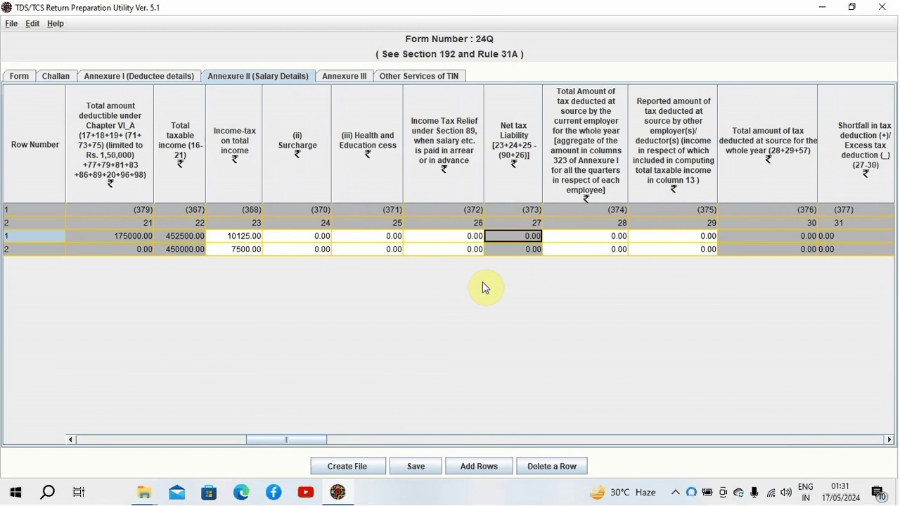
Step: Begin saving the 24Q return and set the save location to the Desktop
{"action": "left_click", "coordinate": [419, 469]}
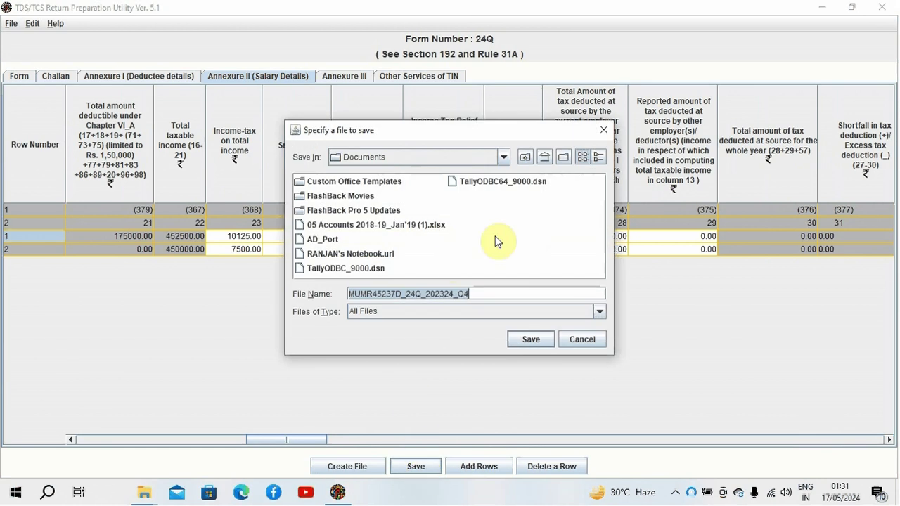
{"action": "left_click", "coordinate": [503, 157]}
{"action": "scroll", "coordinate": [466, 195], "scroll_direction": "up", "scroll_amount": 4}
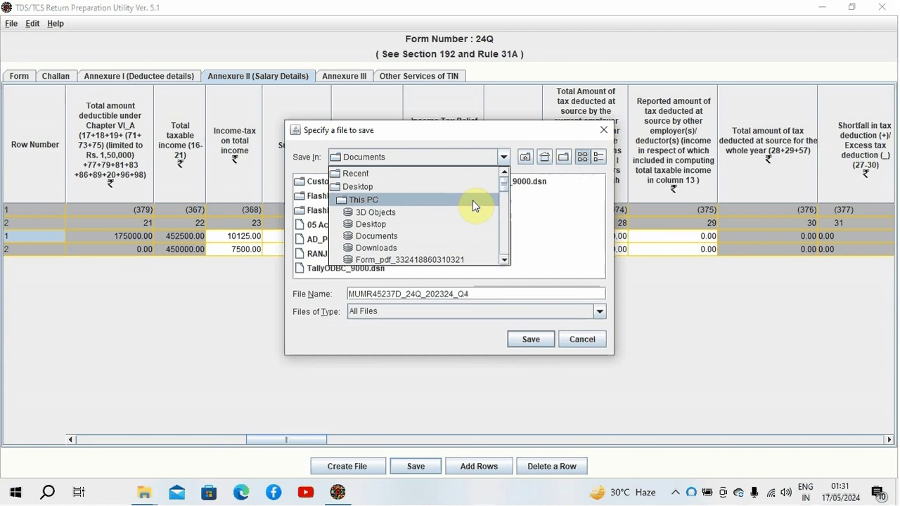
{"action": "left_click", "coordinate": [452, 189]}
Step: Scroll back and forth through the Desktop files listed in the save dialog
{"action": "left_click", "coordinate": [601, 273]}
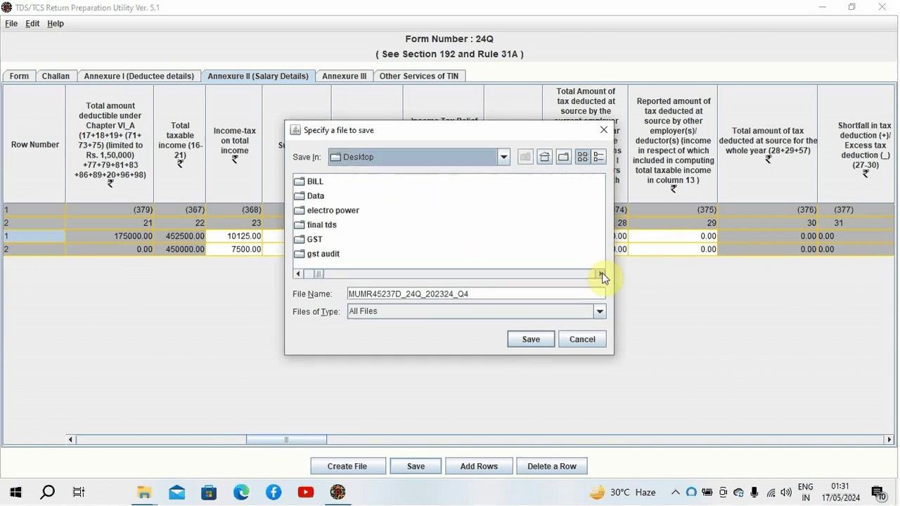
{"action": "left_click", "coordinate": [601, 274]}
{"action": "left_click", "coordinate": [601, 273]}
{"action": "left_click", "coordinate": [601, 274]}
{"action": "left_click", "coordinate": [602, 273]}
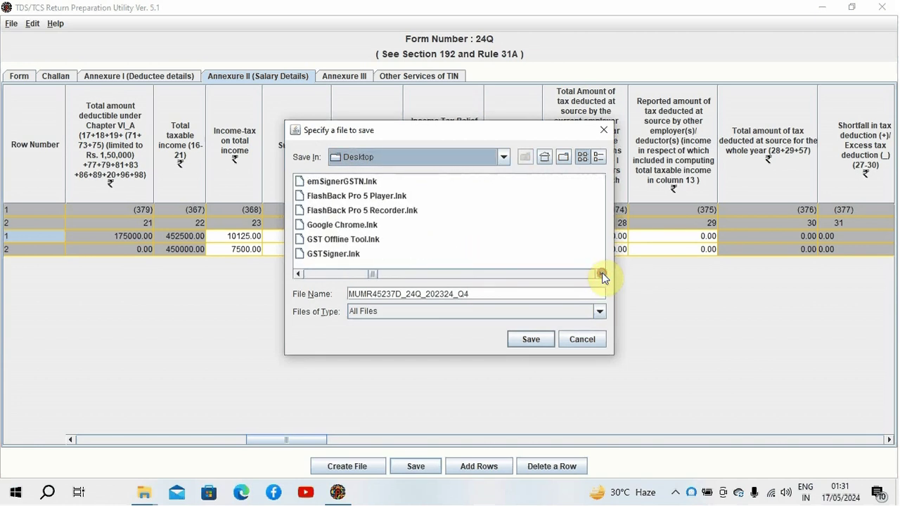
{"action": "left_click", "coordinate": [601, 273]}
{"action": "left_click", "coordinate": [602, 274]}
{"action": "left_click", "coordinate": [602, 273]}
{"action": "left_click", "coordinate": [601, 274]}
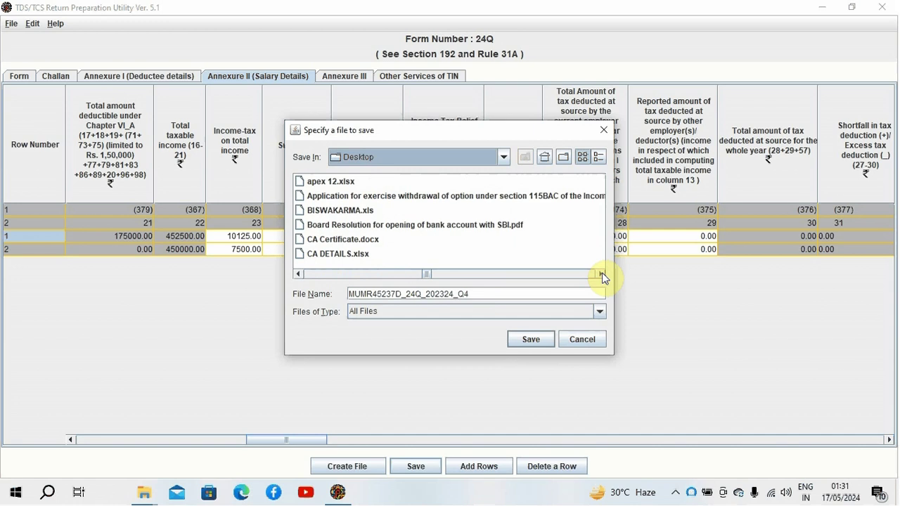
{"action": "left_click", "coordinate": [601, 274]}
{"action": "left_click", "coordinate": [602, 273]}
{"action": "left_click", "coordinate": [601, 273]}
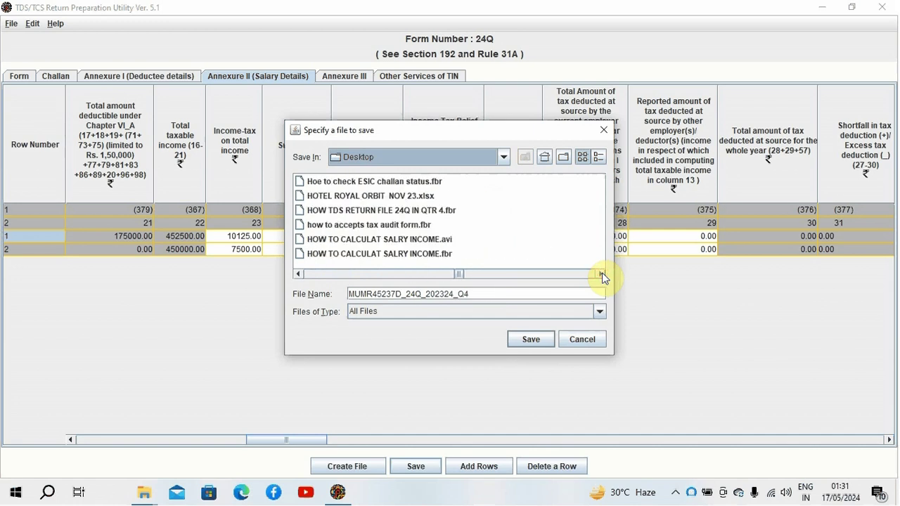
{"action": "left_click", "coordinate": [601, 273]}
{"action": "left_click", "coordinate": [601, 274]}
{"action": "left_click", "coordinate": [601, 273]}
{"action": "left_click", "coordinate": [602, 273]}
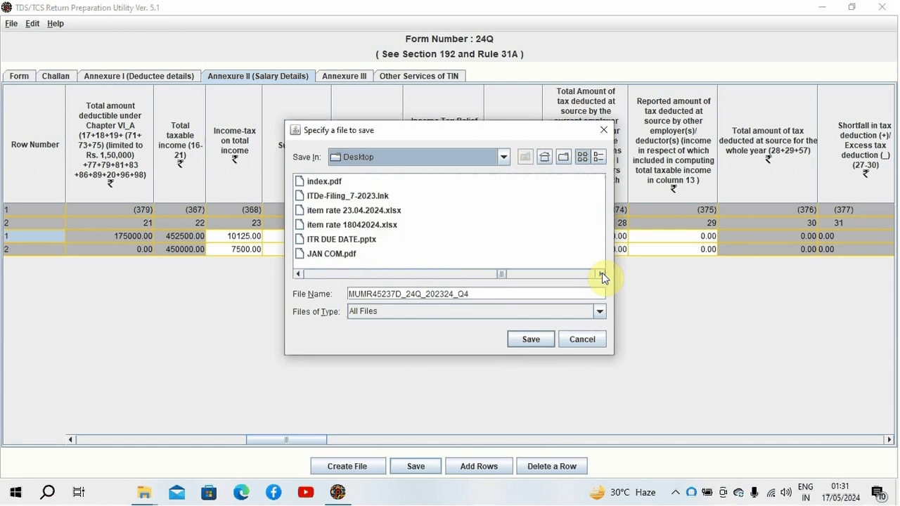
{"action": "left_click", "coordinate": [601, 274]}
{"action": "left_click", "coordinate": [601, 274]}
{"action": "left_click", "coordinate": [602, 273]}
{"action": "left_click", "coordinate": [601, 273]}
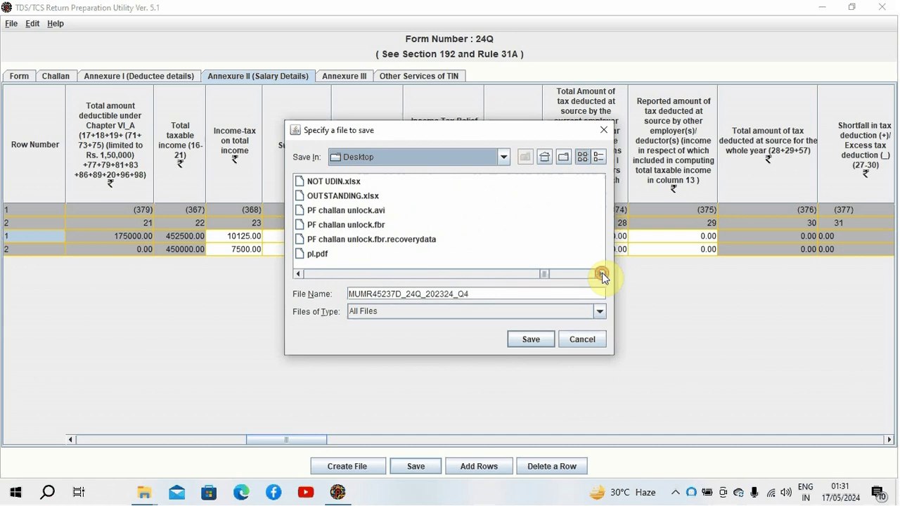
{"action": "left_click", "coordinate": [601, 274]}
{"action": "left_click", "coordinate": [601, 273]}
{"action": "left_click", "coordinate": [601, 274]}
{"action": "left_click", "coordinate": [601, 274]}
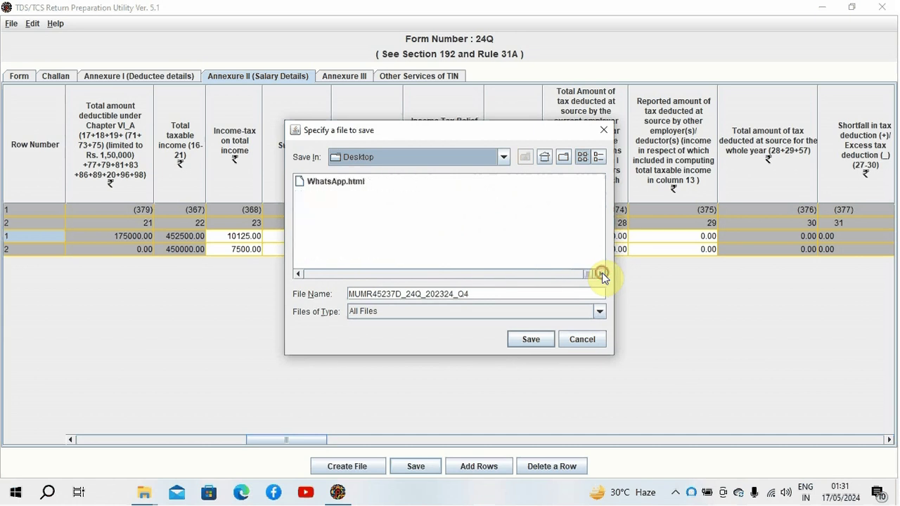
{"action": "left_click", "coordinate": [300, 274]}
{"action": "left_click", "coordinate": [301, 273]}
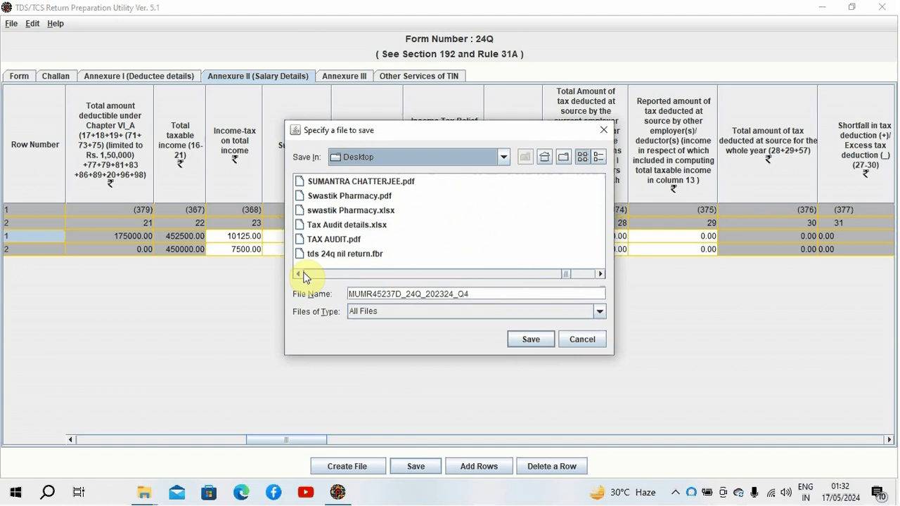
{"action": "left_click", "coordinate": [301, 273]}
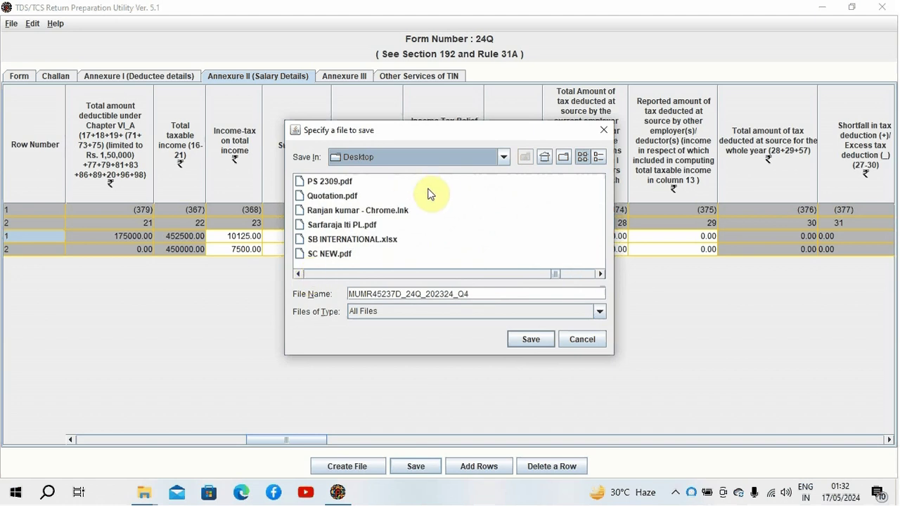
{"action": "left_click", "coordinate": [300, 274]}
{"action": "left_click", "coordinate": [301, 274]}
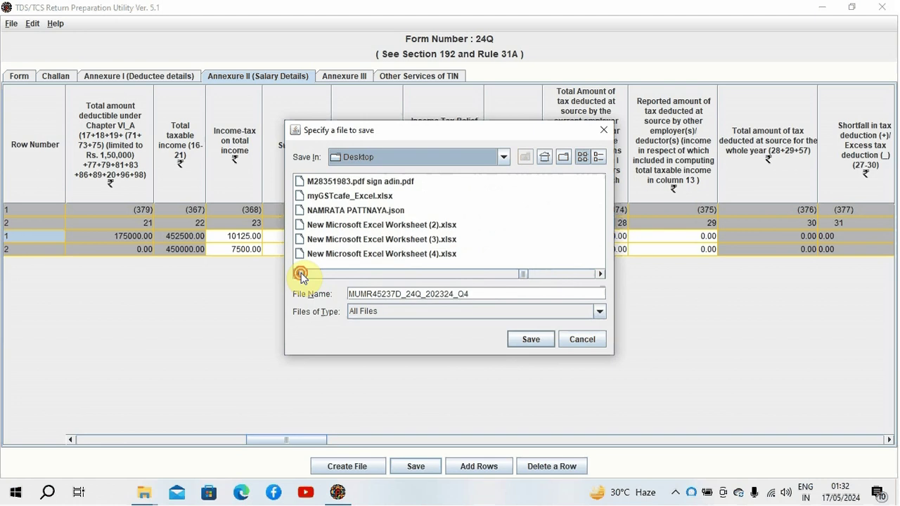
{"action": "left_click", "coordinate": [301, 273]}
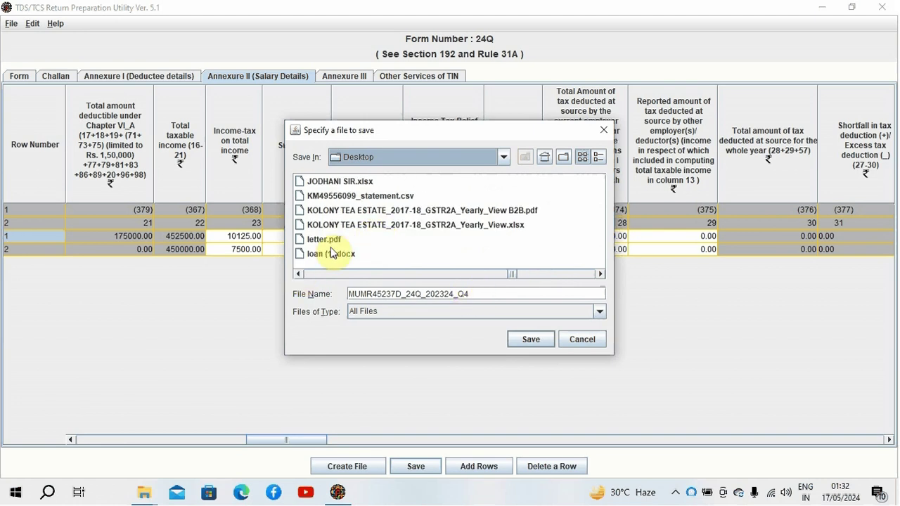
{"action": "left_click", "coordinate": [300, 273]}
{"action": "left_click", "coordinate": [300, 274]}
{"action": "left_click", "coordinate": [300, 273]}
{"action": "left_click", "coordinate": [300, 273]}
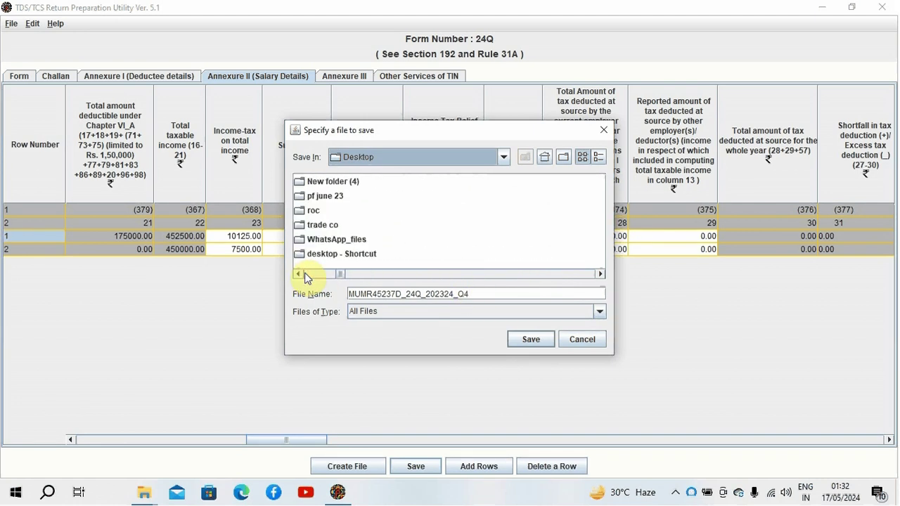
{"action": "left_click", "coordinate": [301, 274]}
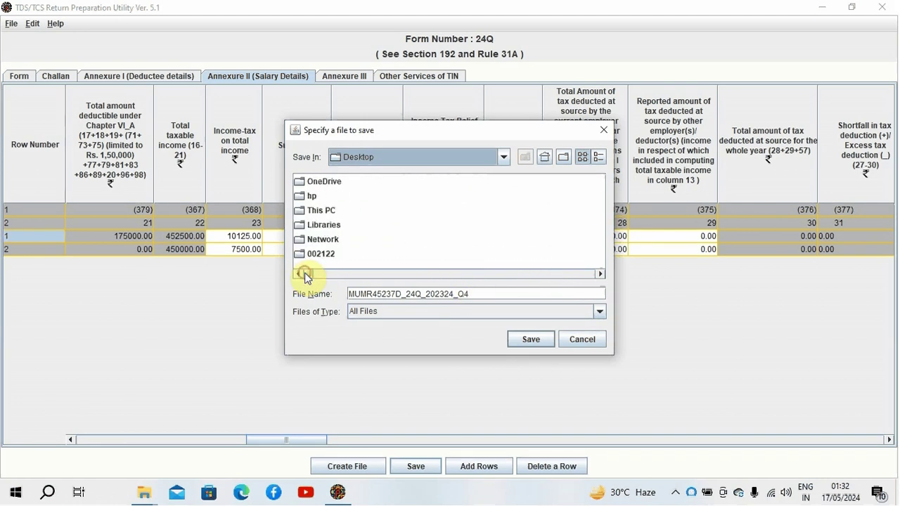
Step: Reselect the Desktop as save location and scroll through its files again
{"action": "left_click", "coordinate": [502, 161]}
{"action": "left_click", "coordinate": [444, 187]}
{"action": "left_click", "coordinate": [600, 274]}
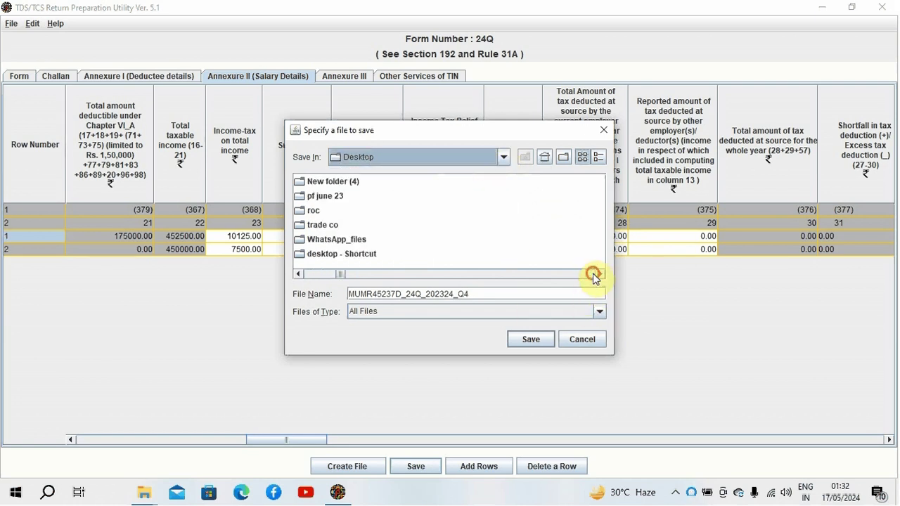
{"action": "left_click", "coordinate": [599, 274]}
{"action": "left_click", "coordinate": [599, 274]}
{"action": "left_click", "coordinate": [599, 274]}
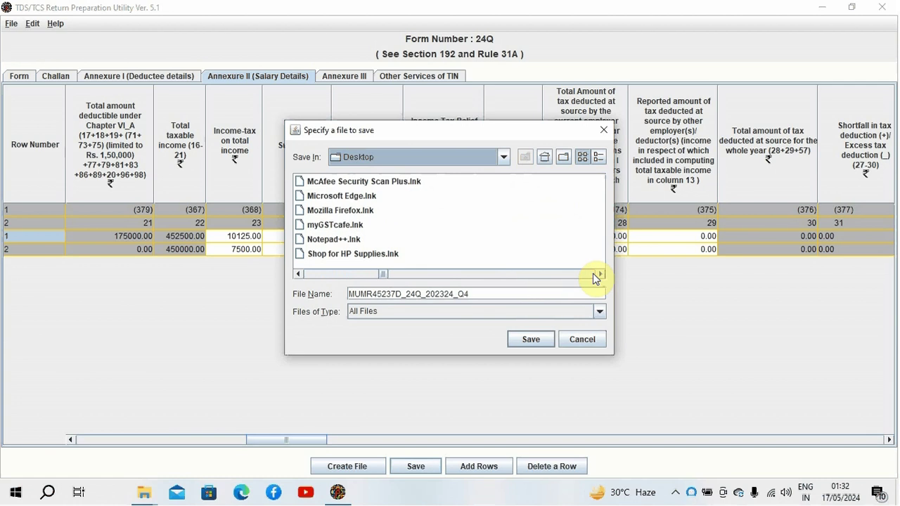
{"action": "left_click", "coordinate": [599, 275]}
{"action": "left_click", "coordinate": [599, 274]}
{"action": "left_click", "coordinate": [598, 274]}
{"action": "left_click", "coordinate": [598, 274]}
{"action": "left_click", "coordinate": [598, 274]}
{"action": "left_click", "coordinate": [598, 274]}
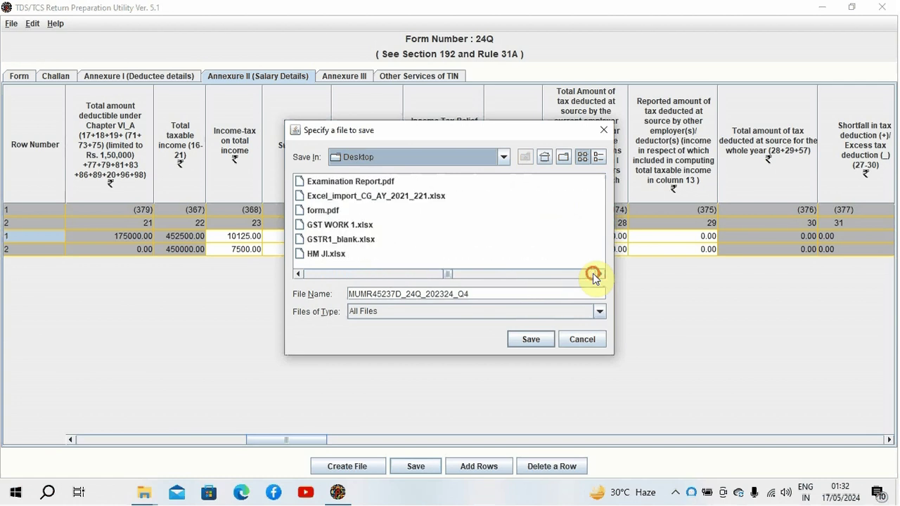
{"action": "left_click", "coordinate": [597, 274]}
{"action": "left_click", "coordinate": [597, 274]}
{"action": "left_click", "coordinate": [597, 274]}
{"action": "left_click", "coordinate": [598, 275]}
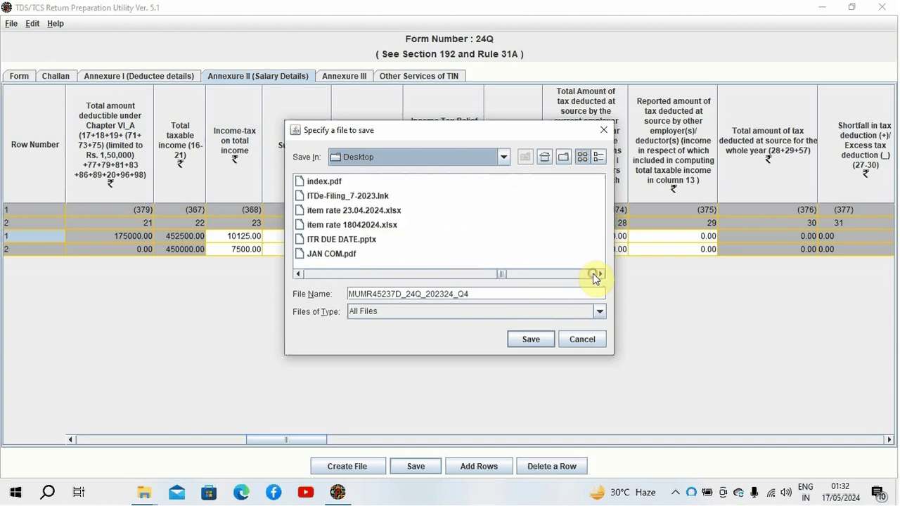
{"action": "left_click", "coordinate": [598, 275]}
{"action": "left_click", "coordinate": [598, 274]}
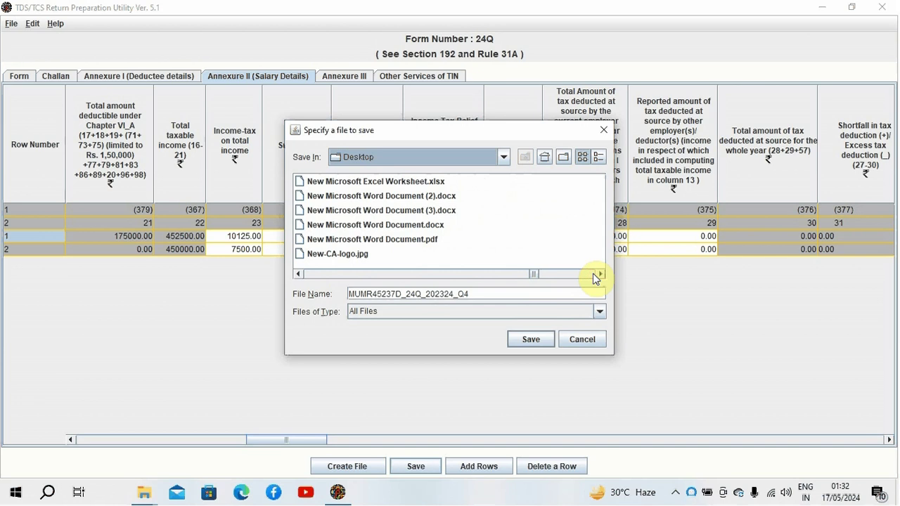
{"action": "left_click", "coordinate": [598, 274]}
{"action": "left_click", "coordinate": [597, 274]}
{"action": "left_click", "coordinate": [596, 275]}
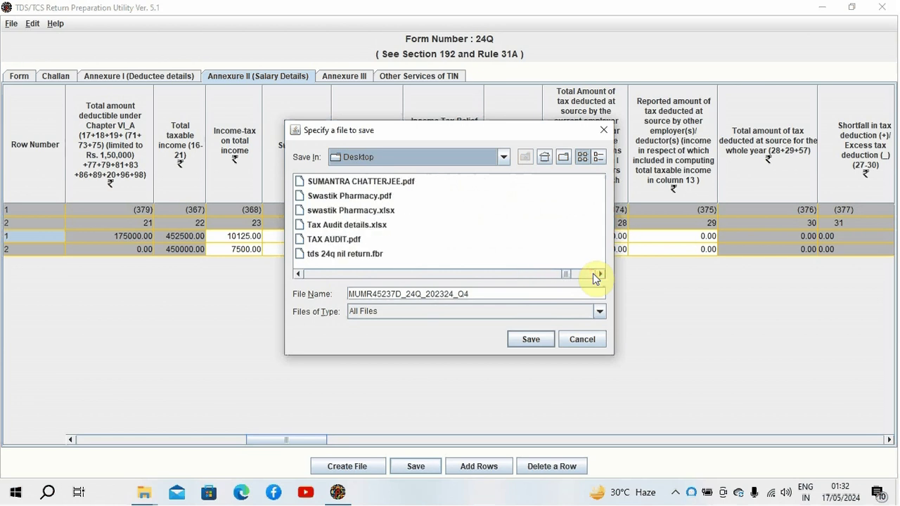
{"action": "left_click", "coordinate": [596, 274]}
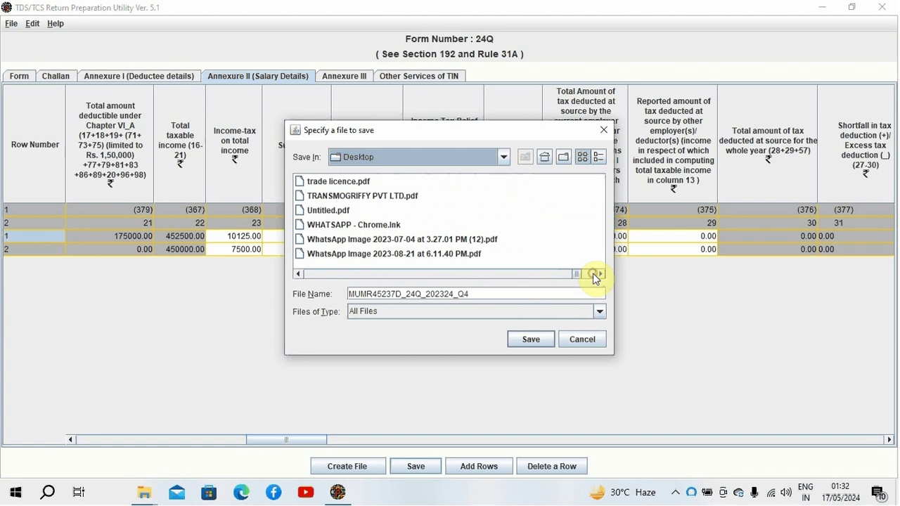
{"action": "left_click", "coordinate": [596, 274]}
{"action": "right_click", "coordinate": [382, 207]}
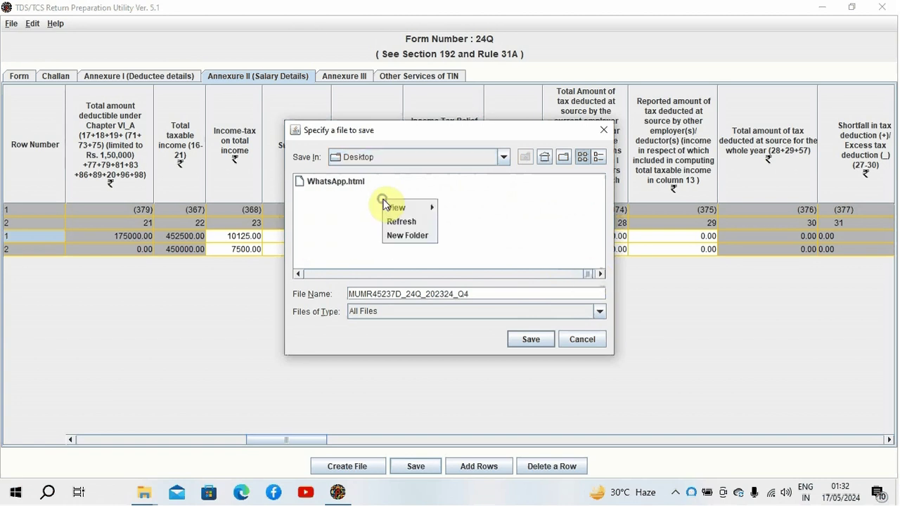
{"action": "left_click", "coordinate": [404, 232]}
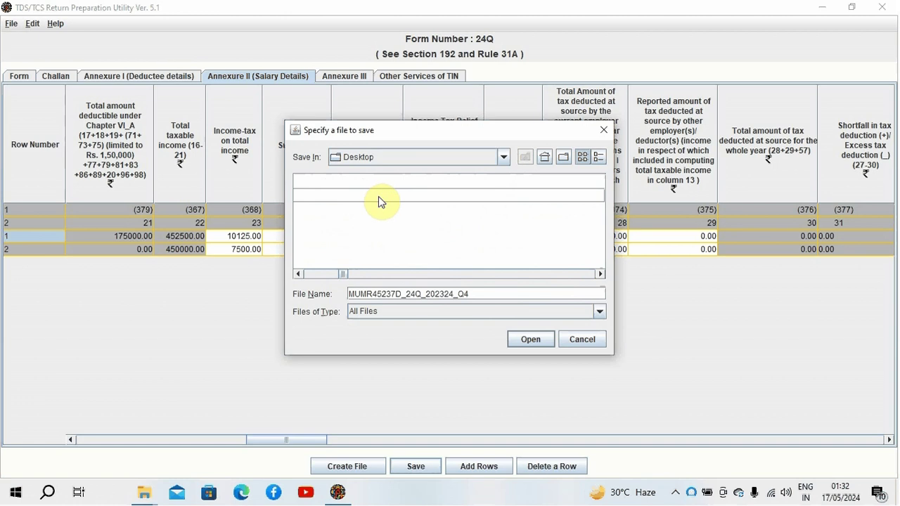
{"action": "left_click", "coordinate": [526, 340]}
{"action": "left_click", "coordinate": [528, 342]}
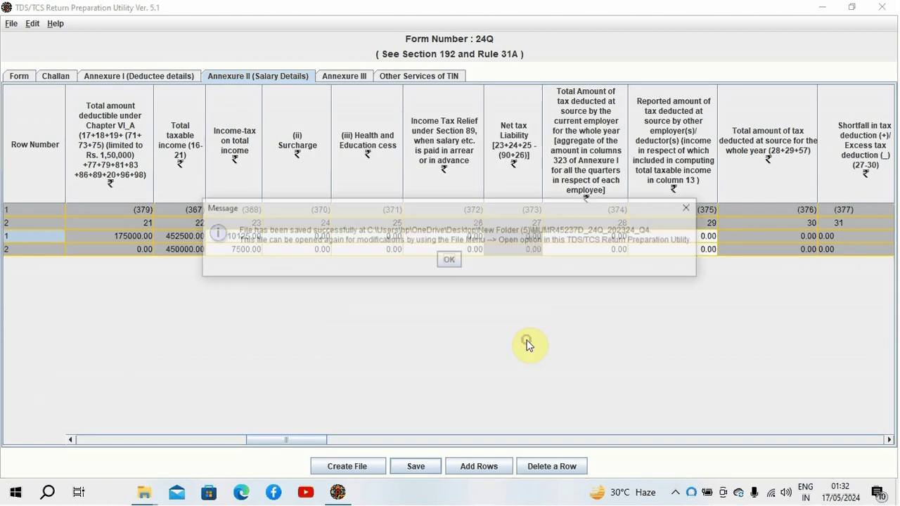
{"action": "left_click", "coordinate": [443, 261]}
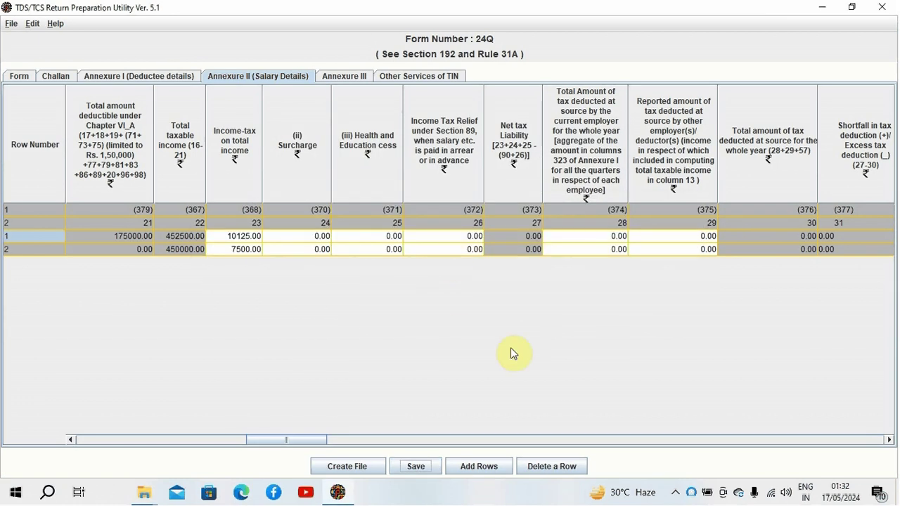
Step: Start generating the FVU file and browse the Desktop for the challan input file
{"action": "left_click", "coordinate": [353, 466]}
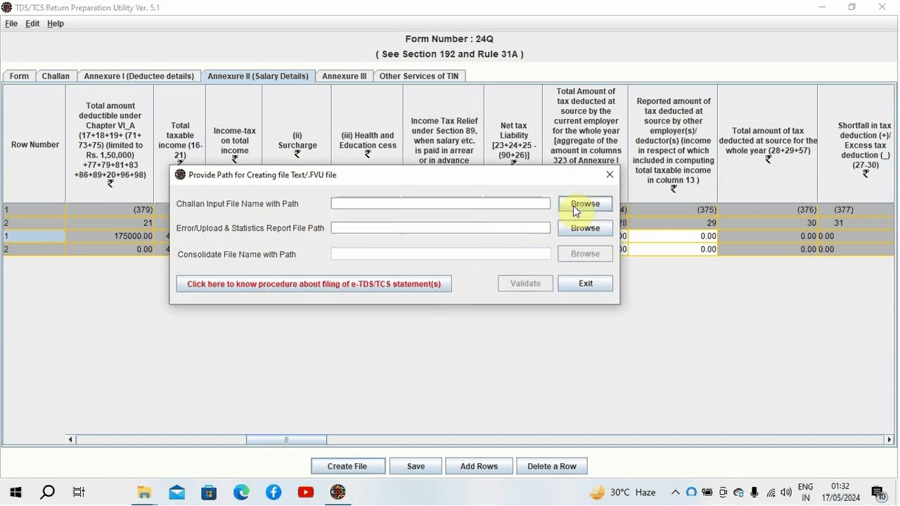
{"action": "left_click", "coordinate": [575, 208]}
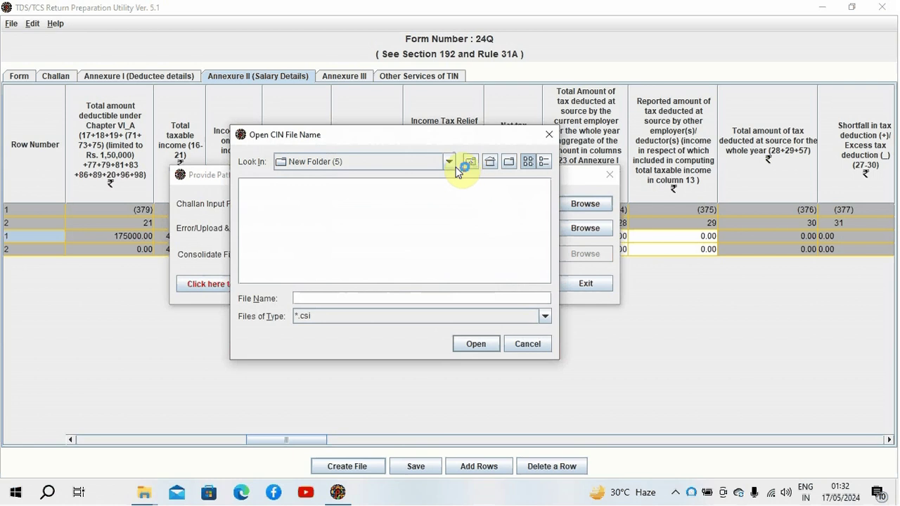
{"action": "left_click", "coordinate": [455, 169]}
{"action": "scroll", "coordinate": [418, 208], "scroll_direction": "up", "scroll_amount": 3}
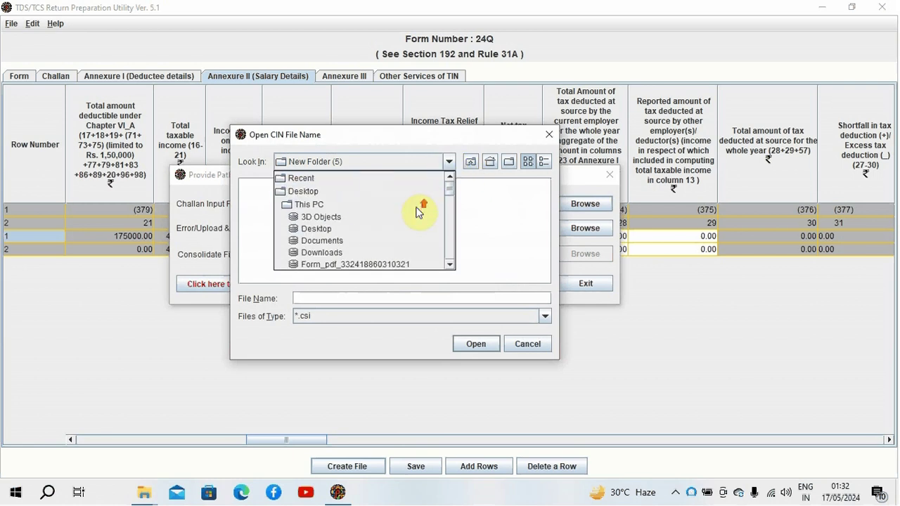
{"action": "left_click", "coordinate": [351, 196]}
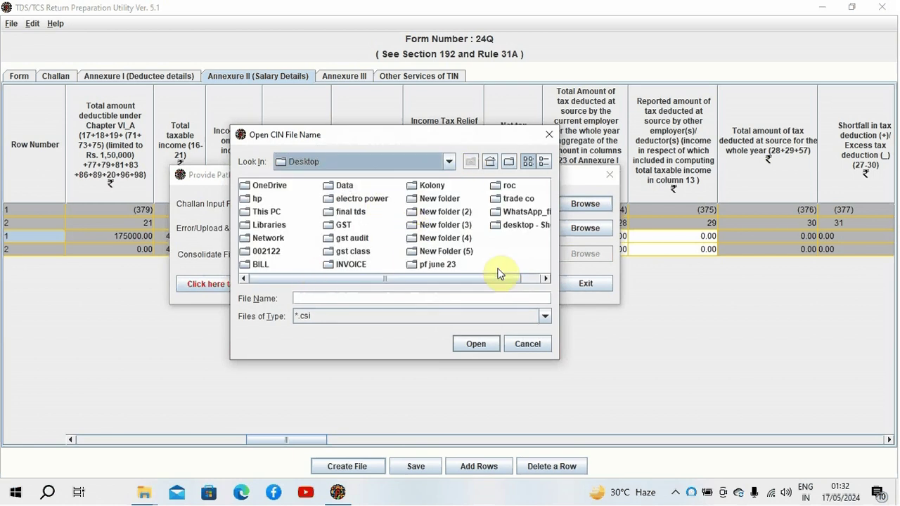
{"action": "mouse_move", "coordinate": [488, 280]}
{"action": "left_mouse_down"}
{"action": "mouse_move", "coordinate": [514, 279]}
{"action": "mouse_move", "coordinate": [474, 271]}
{"action": "left_mouse_up"}
{"action": "left_click_drag", "start_coordinate": [361, 278], "coordinate": [387, 277]}
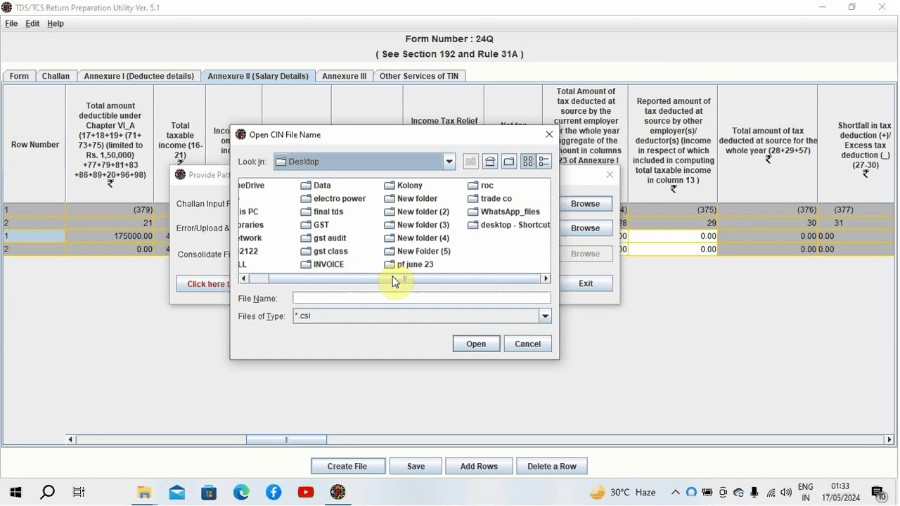
{"action": "left_click", "coordinate": [432, 299]}
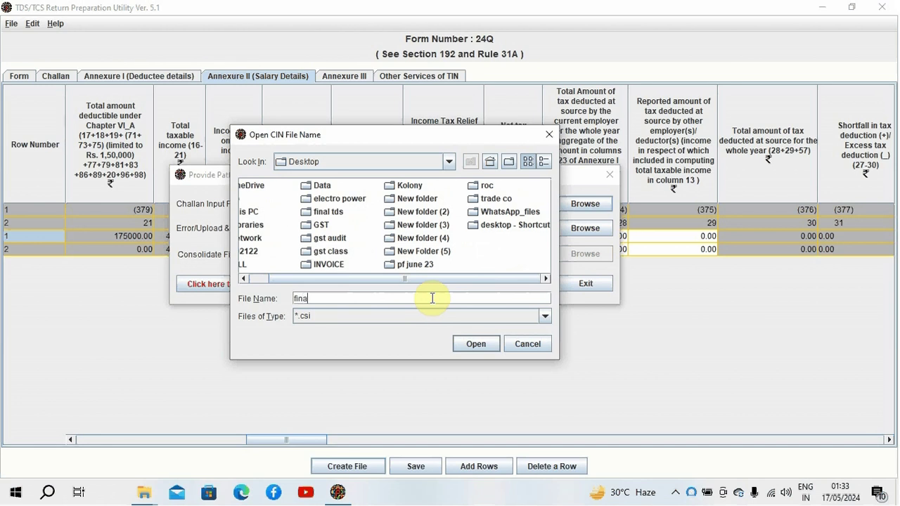
{"action": "type", "text": "final tds"}
{"action": "left_click", "coordinate": [475, 345]}
{"action": "left_click", "coordinate": [294, 202]}
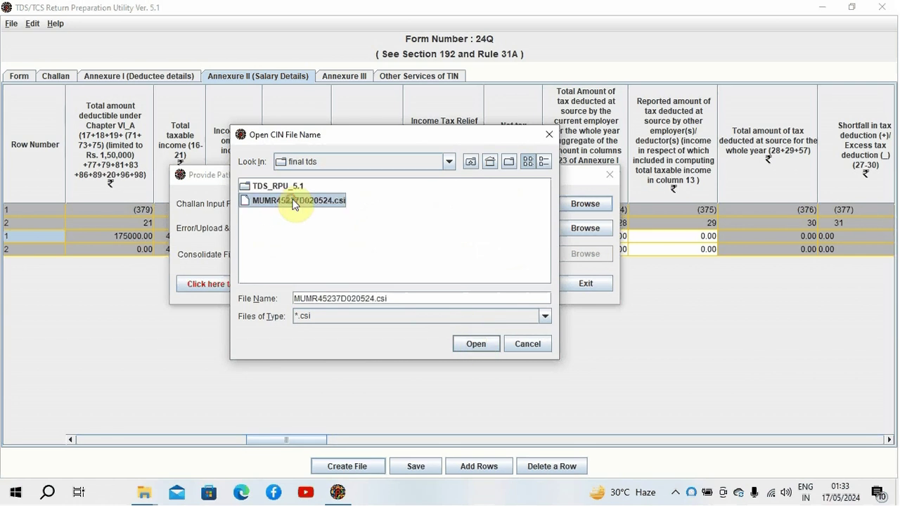
{"action": "left_click", "coordinate": [476, 344]}
Step: Set the error/upload report save location to the Desktop
{"action": "left_click", "coordinate": [580, 227]}
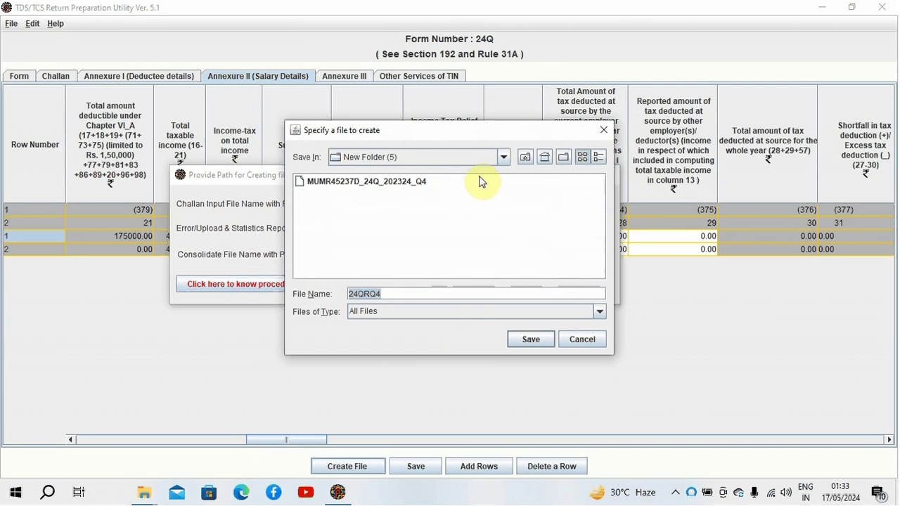
{"action": "left_click", "coordinate": [503, 158]}
{"action": "scroll", "coordinate": [503, 184], "scroll_direction": "up", "scroll_amount": 5}
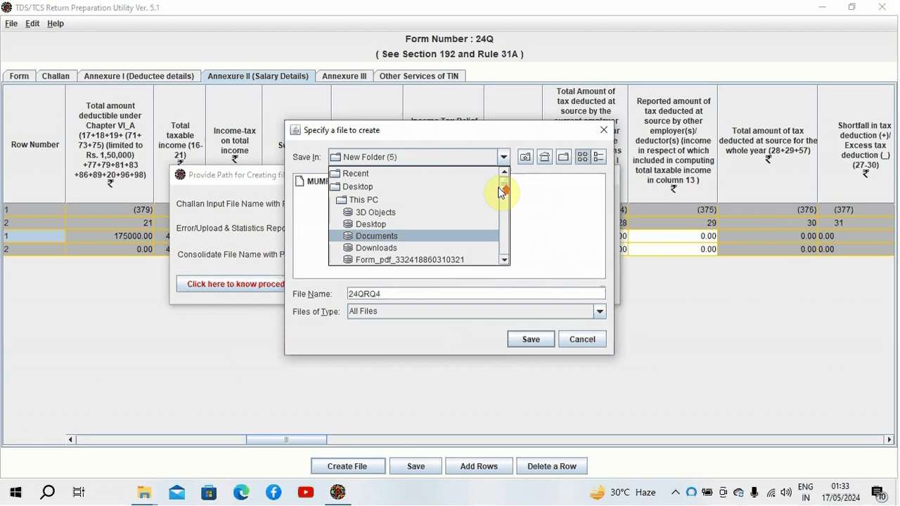
{"action": "left_click", "coordinate": [438, 188]}
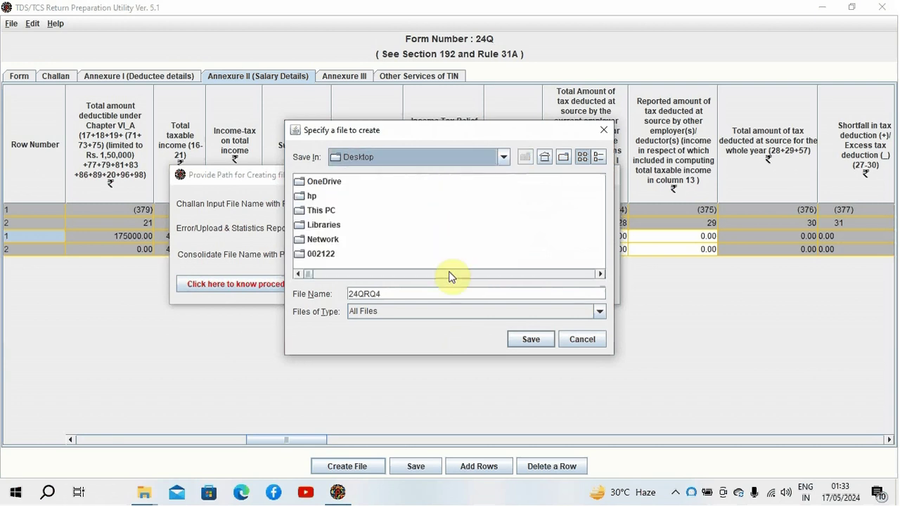
Step: Scroll through the Desktop files in the report save dialog
{"action": "left_click", "coordinate": [597, 275]}
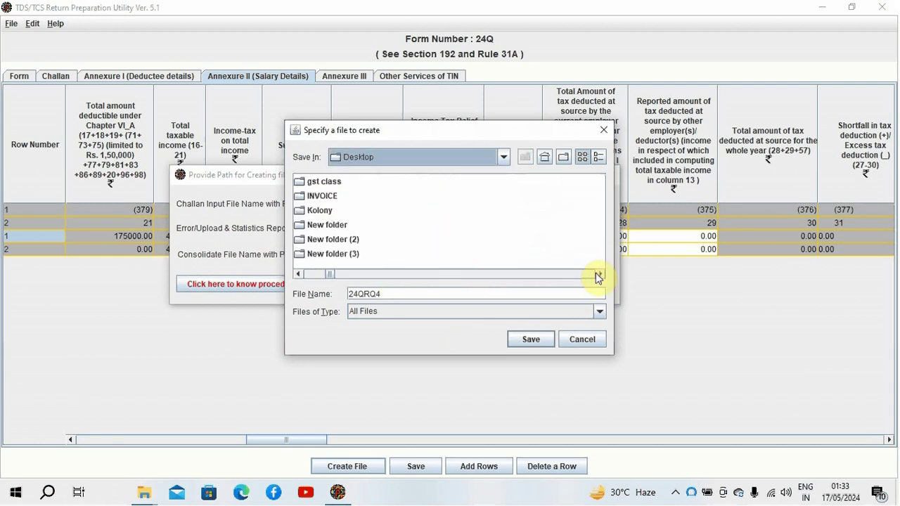
{"action": "left_click", "coordinate": [597, 275]}
{"action": "left_click", "coordinate": [597, 275]}
{"action": "left_click", "coordinate": [597, 275]}
{"action": "left_click", "coordinate": [597, 275]}
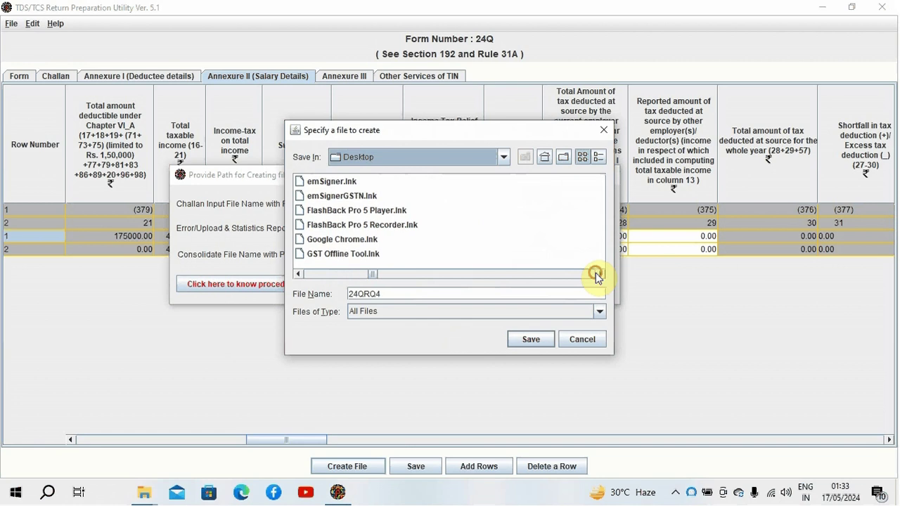
{"action": "left_click", "coordinate": [597, 275]}
{"action": "left_click", "coordinate": [597, 275]}
{"action": "left_click", "coordinate": [597, 275]}
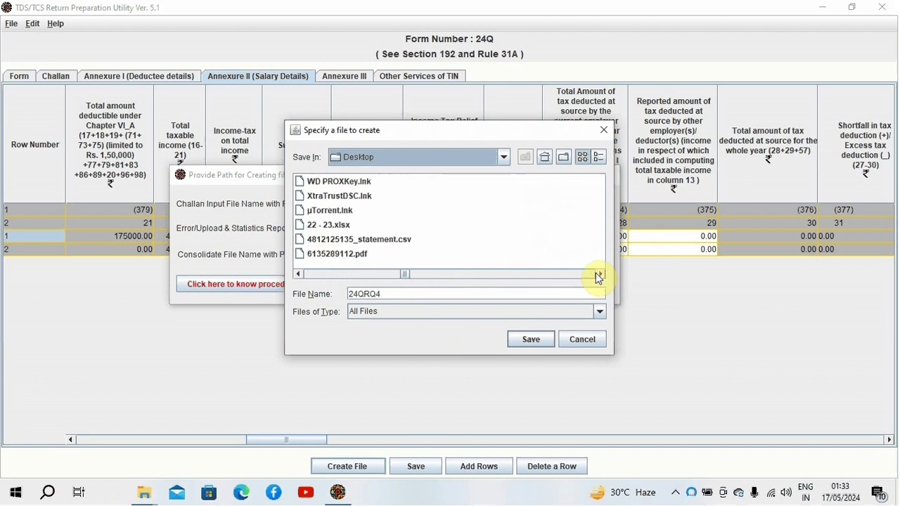
{"action": "left_click", "coordinate": [597, 275]}
{"action": "left_click", "coordinate": [597, 275]}
{"action": "left_click", "coordinate": [598, 275]}
{"action": "left_click", "coordinate": [597, 275]}
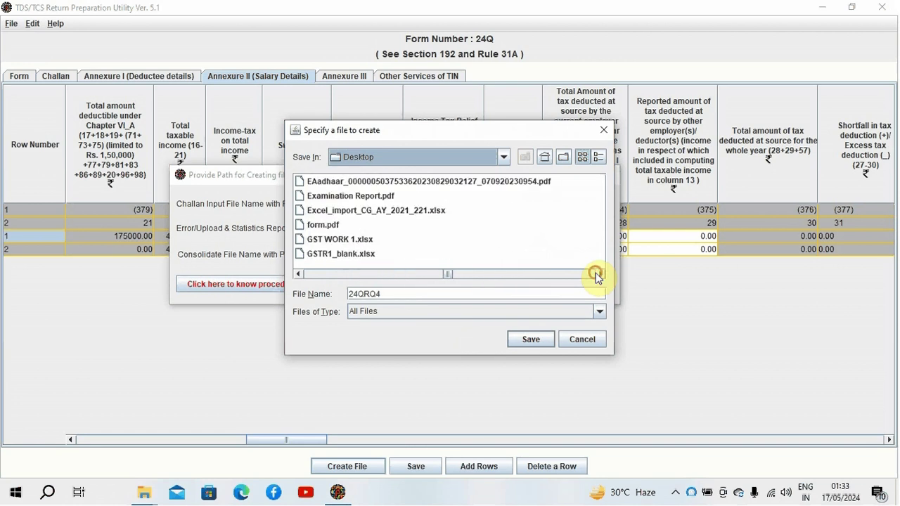
{"action": "left_click", "coordinate": [597, 275]}
{"action": "left_click", "coordinate": [597, 275]}
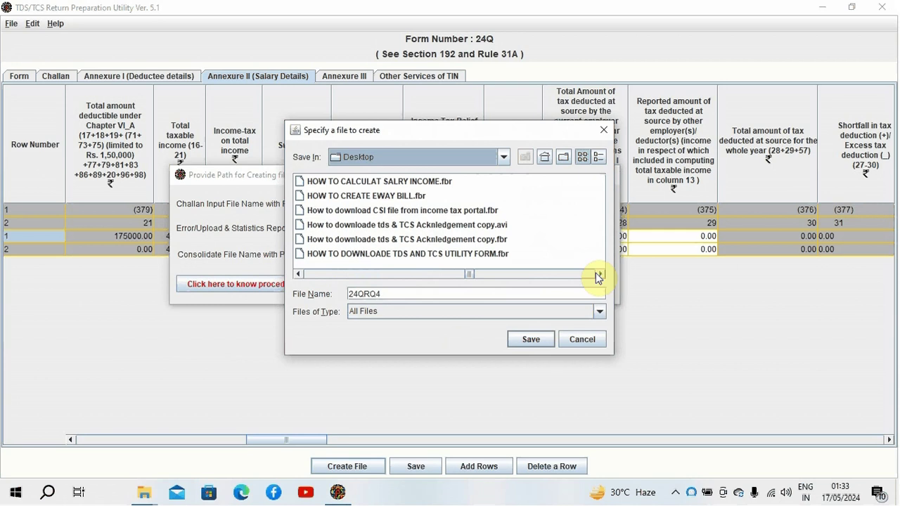
{"action": "left_click", "coordinate": [597, 275]}
{"action": "left_click", "coordinate": [597, 275]}
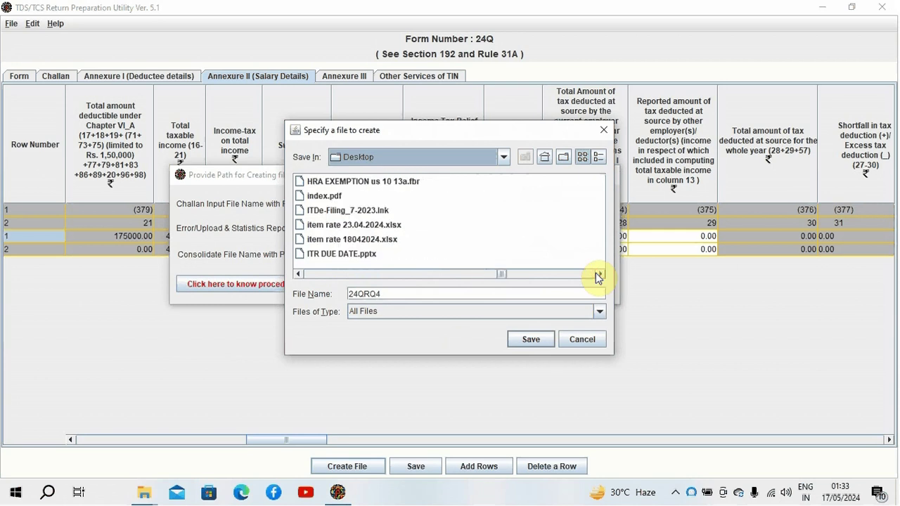
{"action": "left_click", "coordinate": [597, 275]}
{"action": "left_click", "coordinate": [597, 275]}
{"action": "left_click", "coordinate": [597, 275]}
{"action": "left_click", "coordinate": [597, 275]}
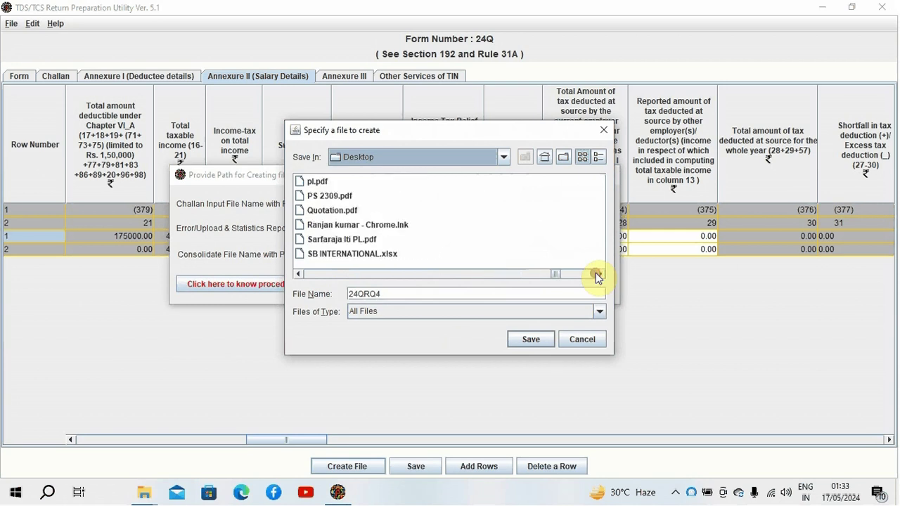
{"action": "left_click", "coordinate": [597, 275]}
{"action": "left_click", "coordinate": [597, 275]}
{"action": "left_click", "coordinate": [597, 275]}
{"action": "left_click", "coordinate": [597, 275]}
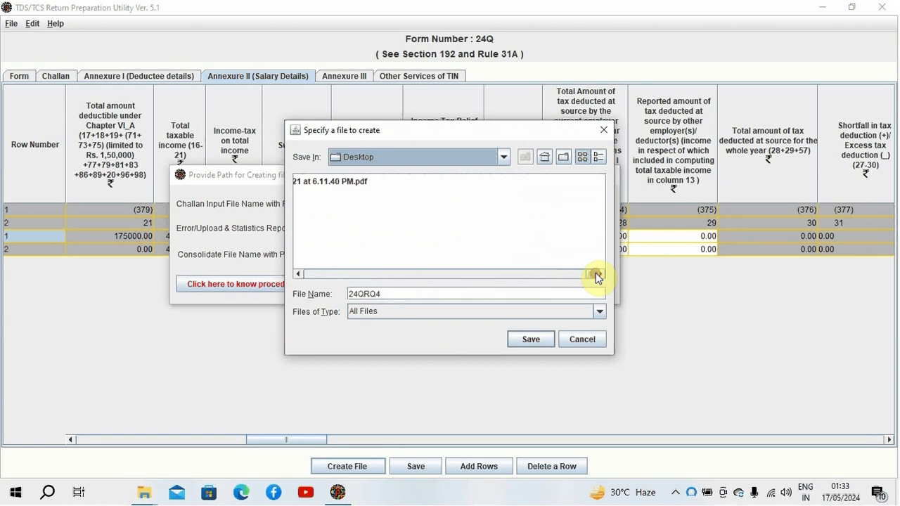
Step: Scroll back through the files and save the report as 24QRQ4 on the Desktop
{"action": "left_click", "coordinate": [298, 274]}
{"action": "left_click", "coordinate": [299, 274]}
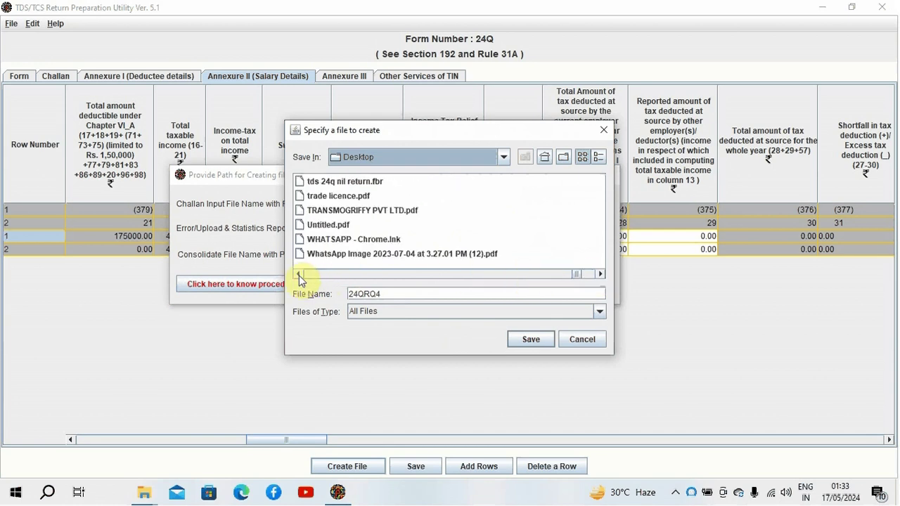
{"action": "left_click", "coordinate": [299, 274]}
{"action": "left_click", "coordinate": [299, 275]}
{"action": "left_click", "coordinate": [299, 274]}
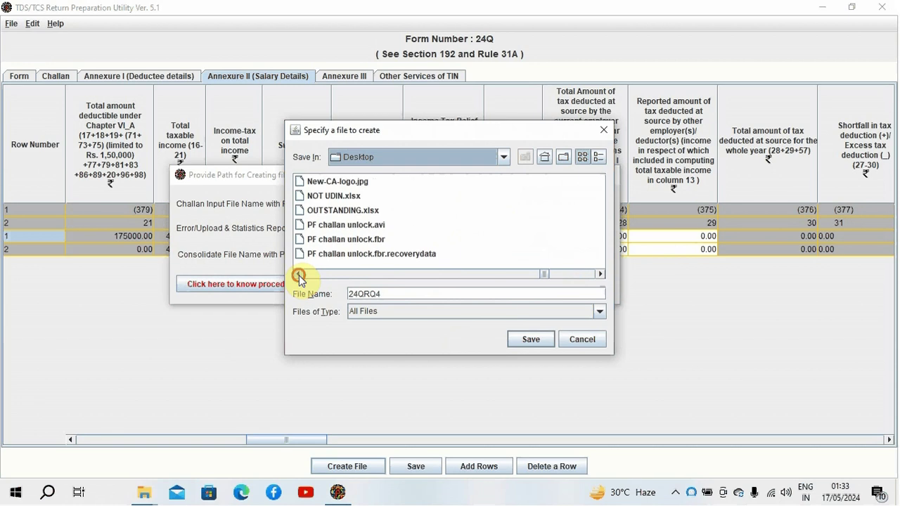
{"action": "left_click", "coordinate": [299, 275]}
{"action": "left_click", "coordinate": [299, 275]}
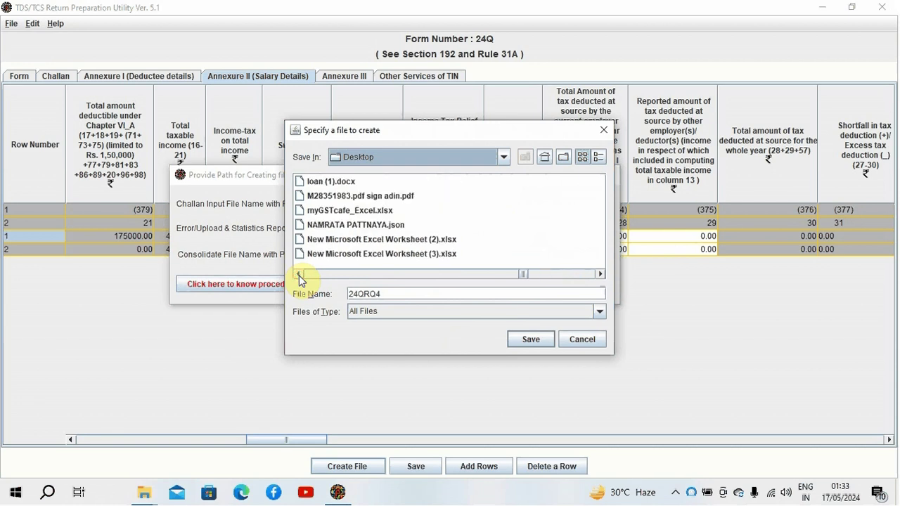
{"action": "left_click", "coordinate": [298, 275]}
{"action": "left_click", "coordinate": [299, 275]}
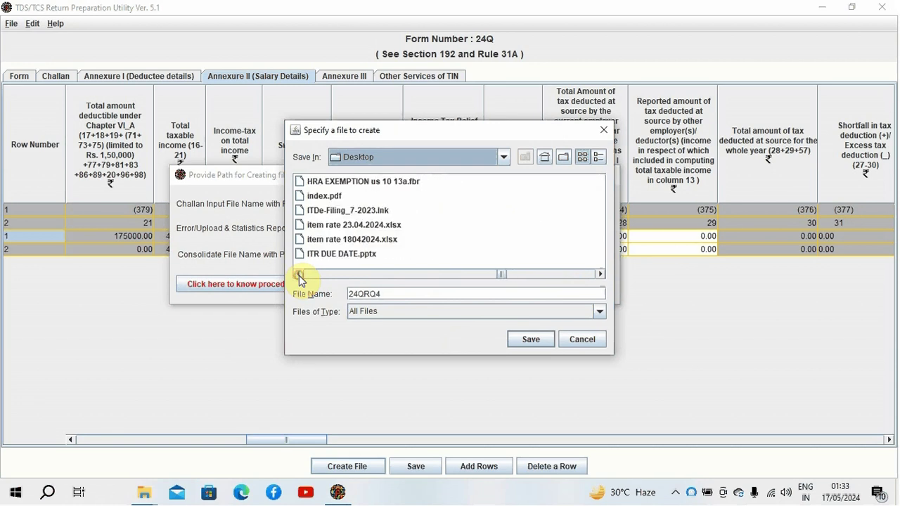
{"action": "left_click", "coordinate": [299, 274]}
{"action": "left_click", "coordinate": [299, 274]}
{"action": "left_click", "coordinate": [299, 274]}
{"action": "left_click", "coordinate": [299, 274]}
{"action": "left_click", "coordinate": [299, 274]}
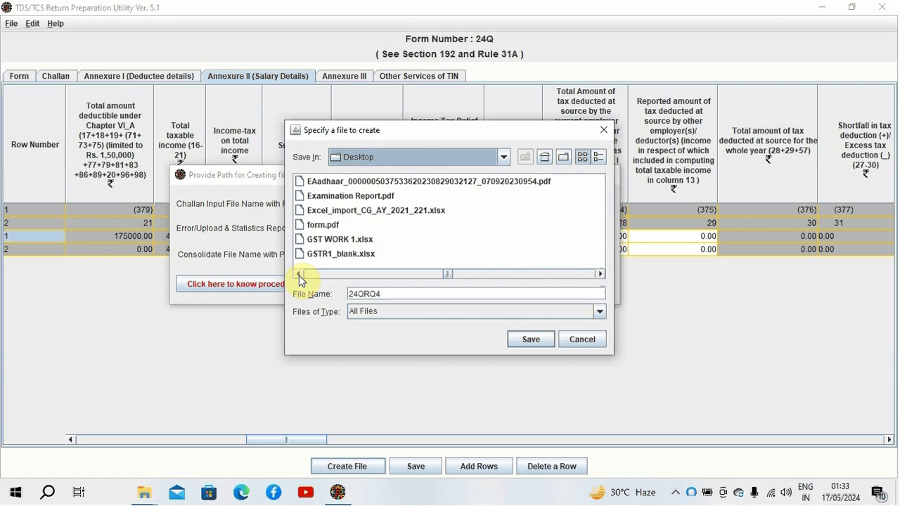
{"action": "left_click", "coordinate": [299, 274]}
{"action": "left_click", "coordinate": [299, 274]}
{"action": "left_click", "coordinate": [299, 274]}
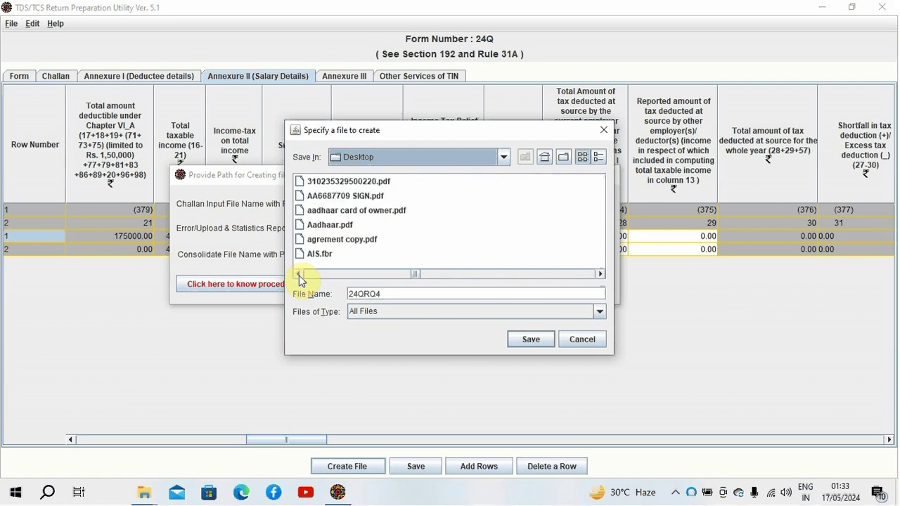
{"action": "left_click", "coordinate": [299, 274]}
{"action": "left_click", "coordinate": [299, 274]}
{"action": "left_click", "coordinate": [299, 274]}
{"action": "left_click", "coordinate": [299, 275]}
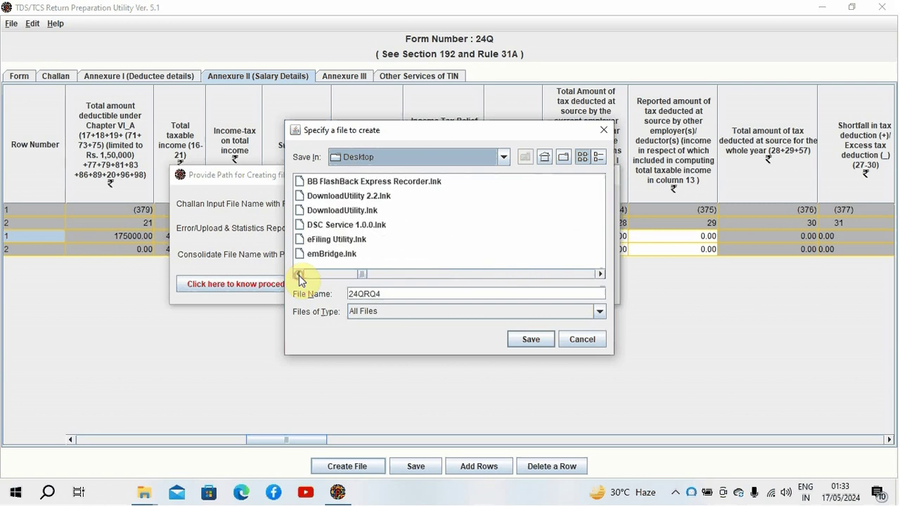
{"action": "left_click", "coordinate": [299, 275]}
{"action": "left_click", "coordinate": [299, 274]}
{"action": "left_click", "coordinate": [299, 274]}
{"action": "left_click", "coordinate": [299, 274]}
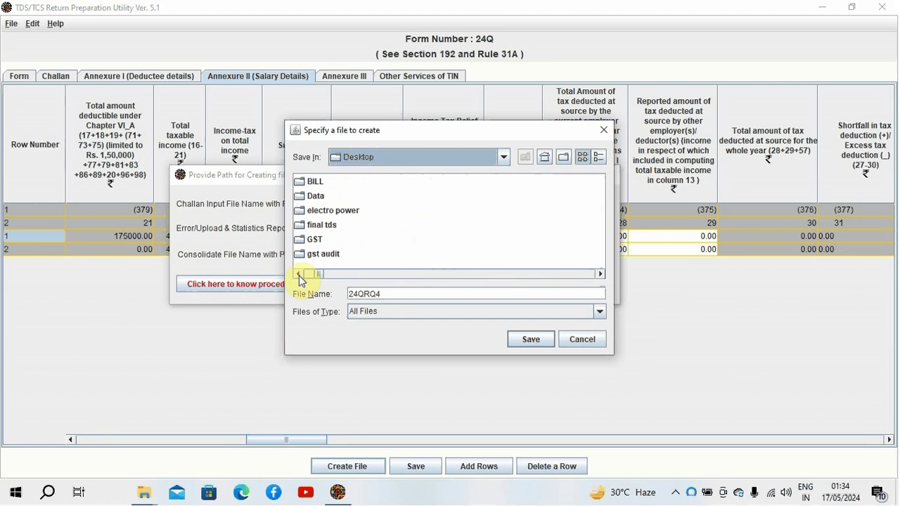
{"action": "left_click", "coordinate": [298, 274]}
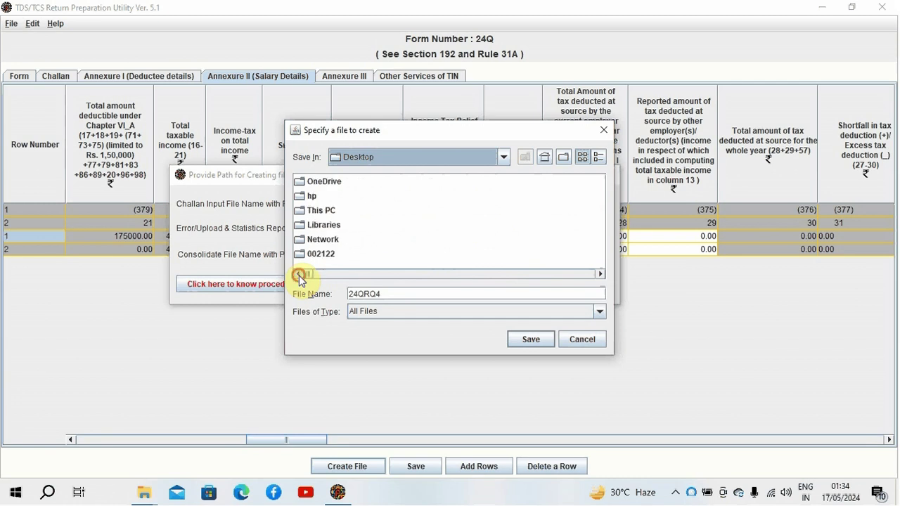
{"action": "left_click", "coordinate": [538, 340]}
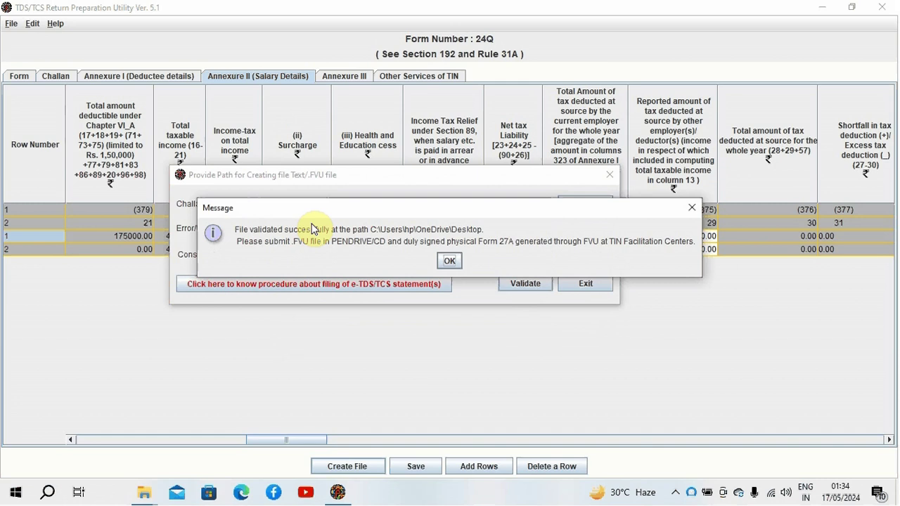
Step: Dismiss the validation success, statement status and feedback messages, then close the Desktop window
{"action": "left_click", "coordinate": [449, 261]}
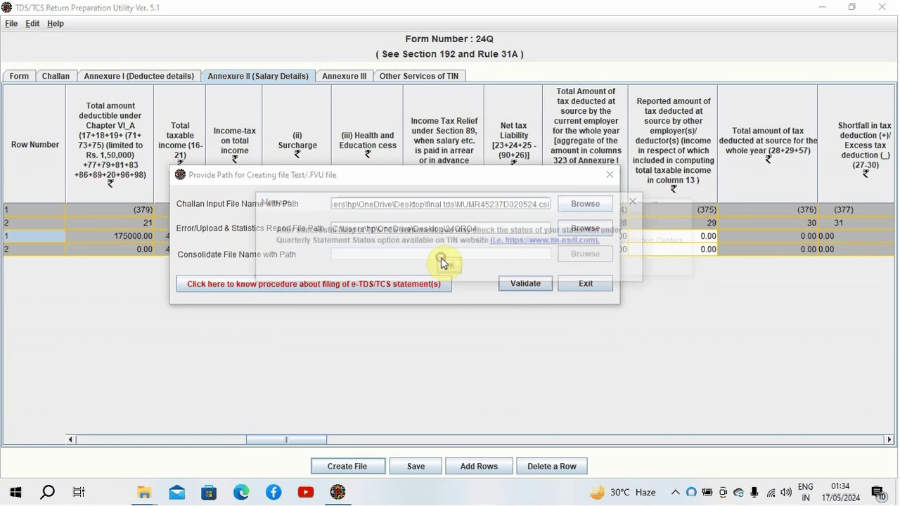
{"action": "left_click", "coordinate": [447, 266]}
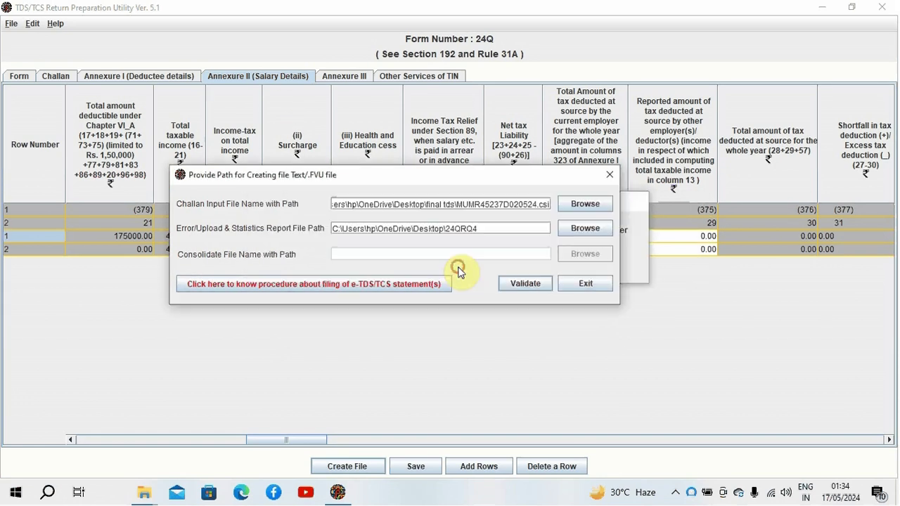
{"action": "left_click", "coordinate": [467, 252]}
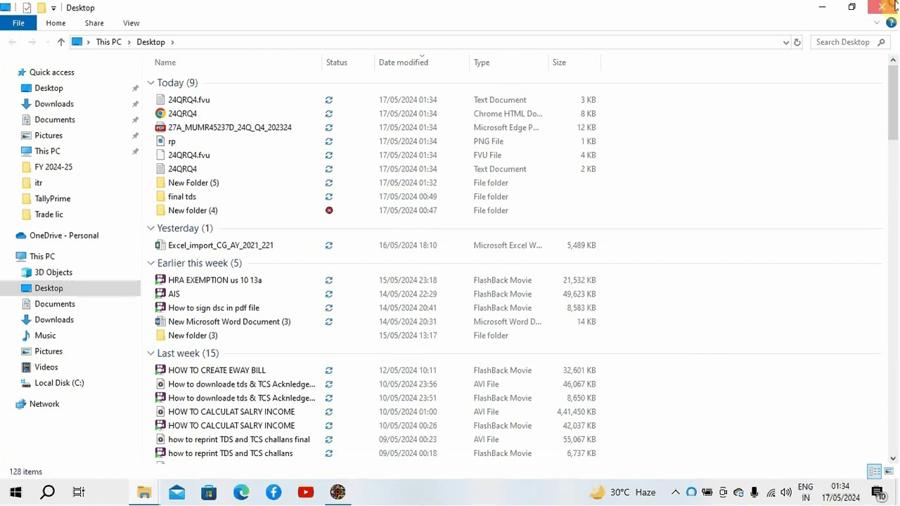
{"action": "left_click", "coordinate": [883, 7]}
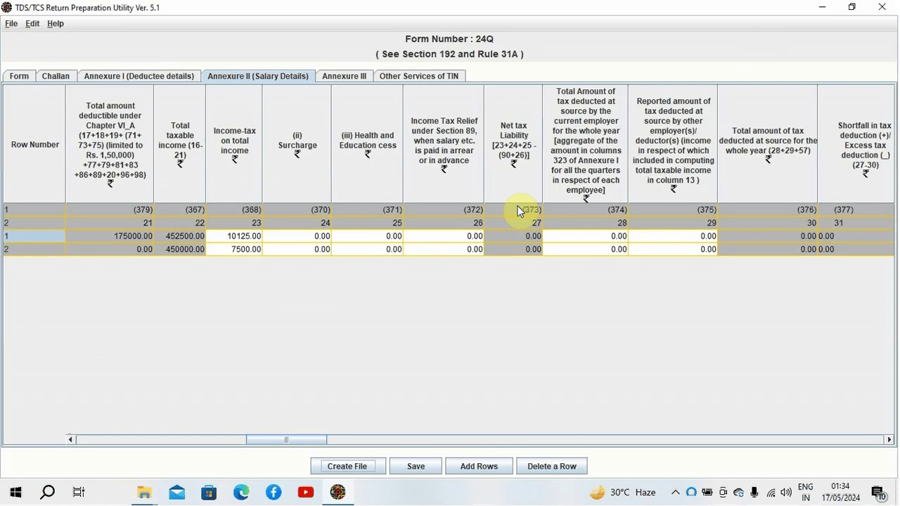
Step: Scroll the Annexure II grid right to the house-property interest and SBI lender columns
{"action": "left_click", "coordinate": [889, 440]}
{"action": "left_click_drag", "start_coordinate": [889, 440], "coordinate": [889, 440]}
{"action": "left_click", "coordinate": [889, 440]}
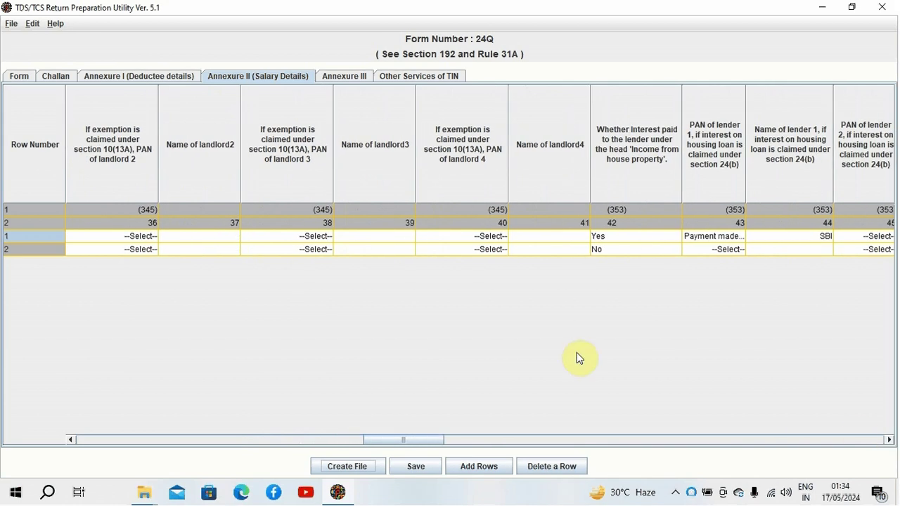